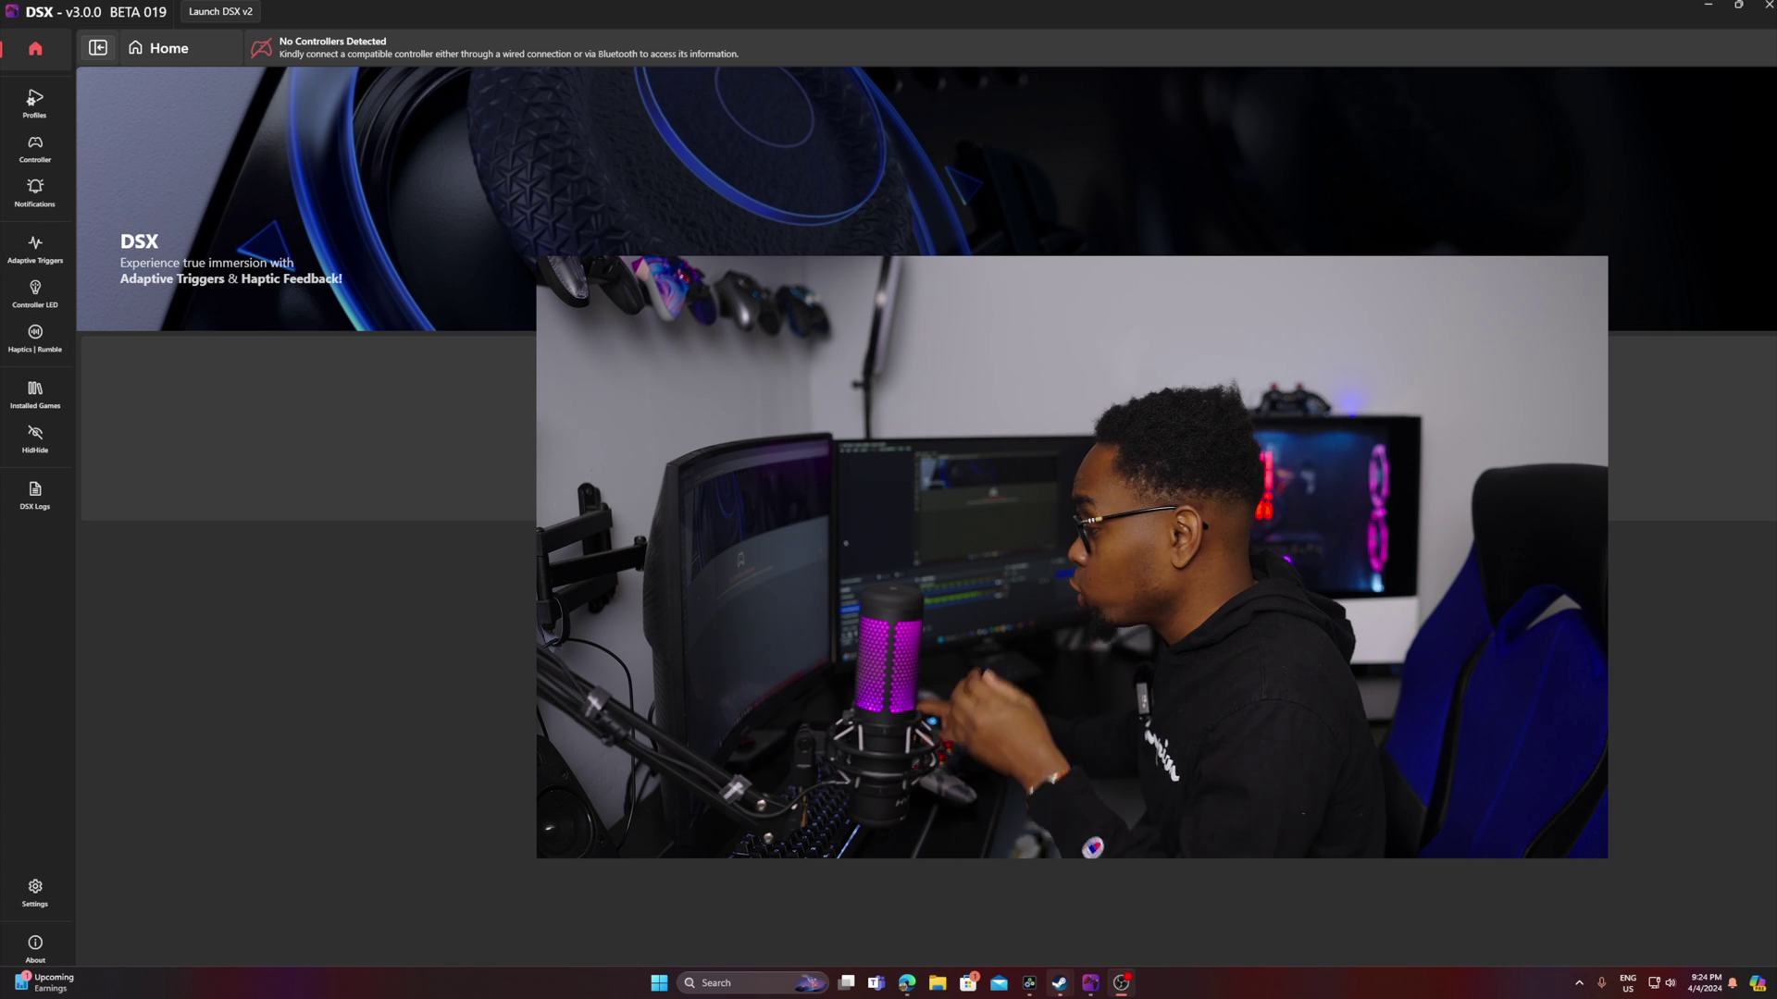
Switch to Steam, search the store for "dsx" and open the DSX store page.
{"action": "mouse_move", "coordinate": [1058, 993]}
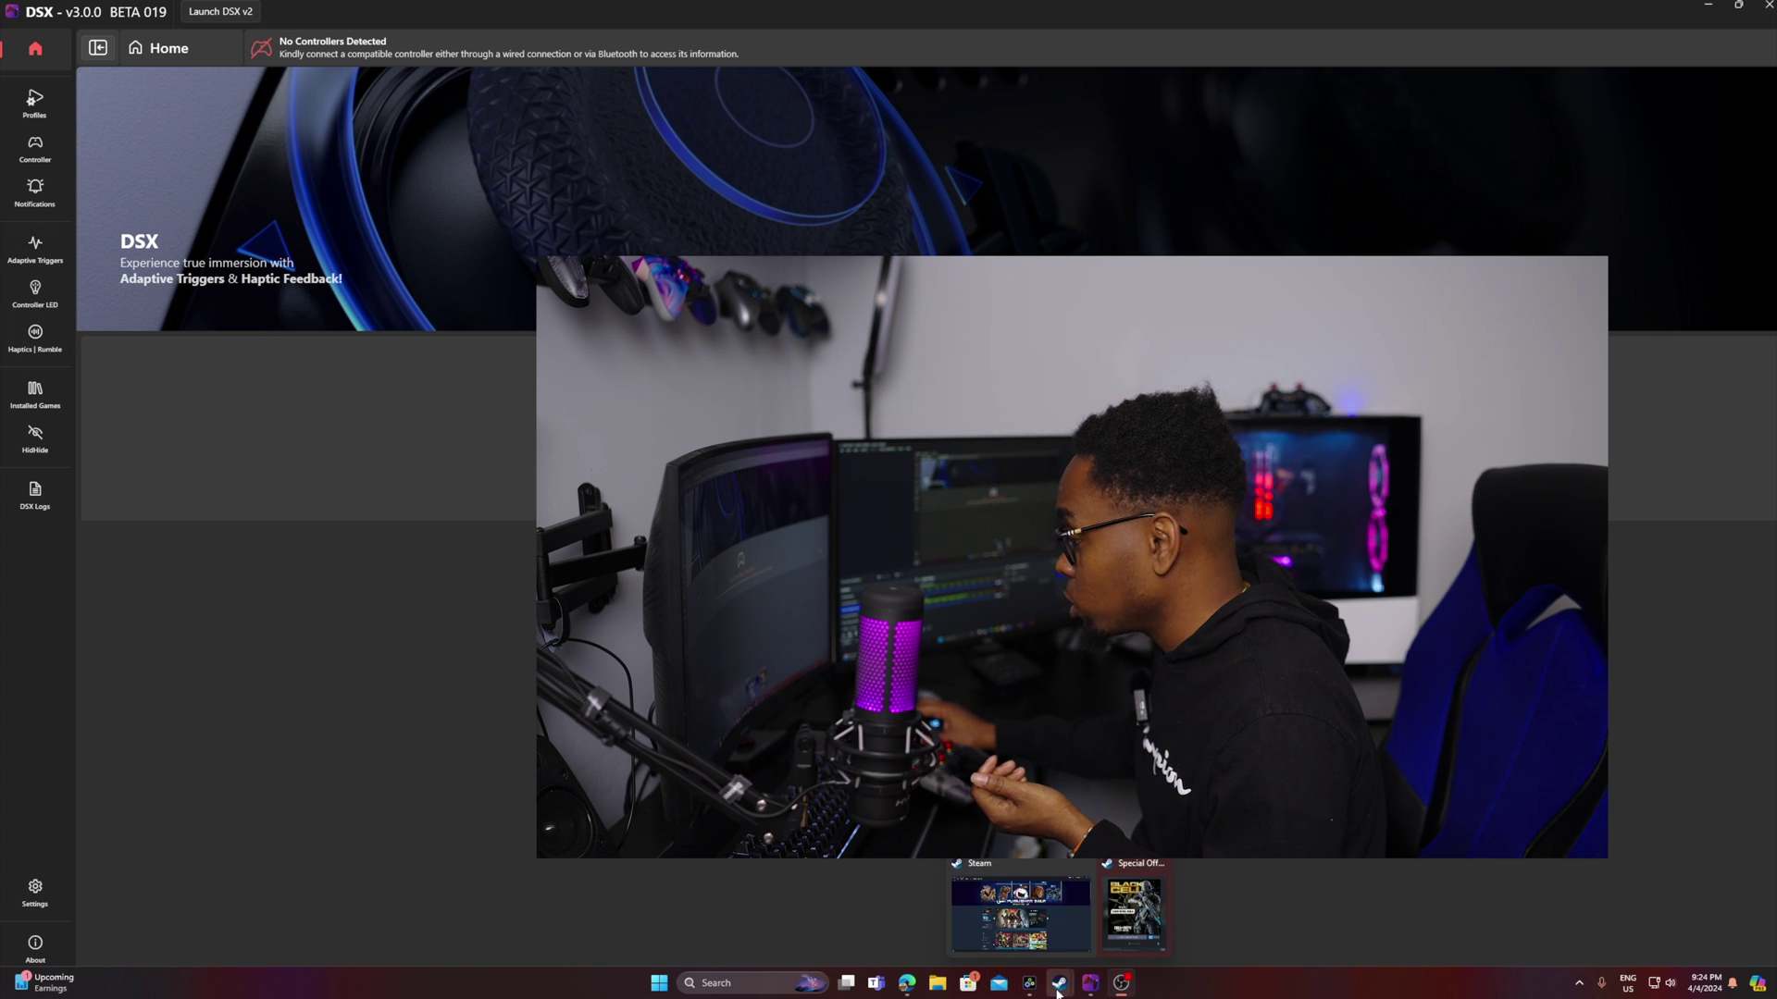
{"action": "left_click", "coordinate": [1043, 924]}
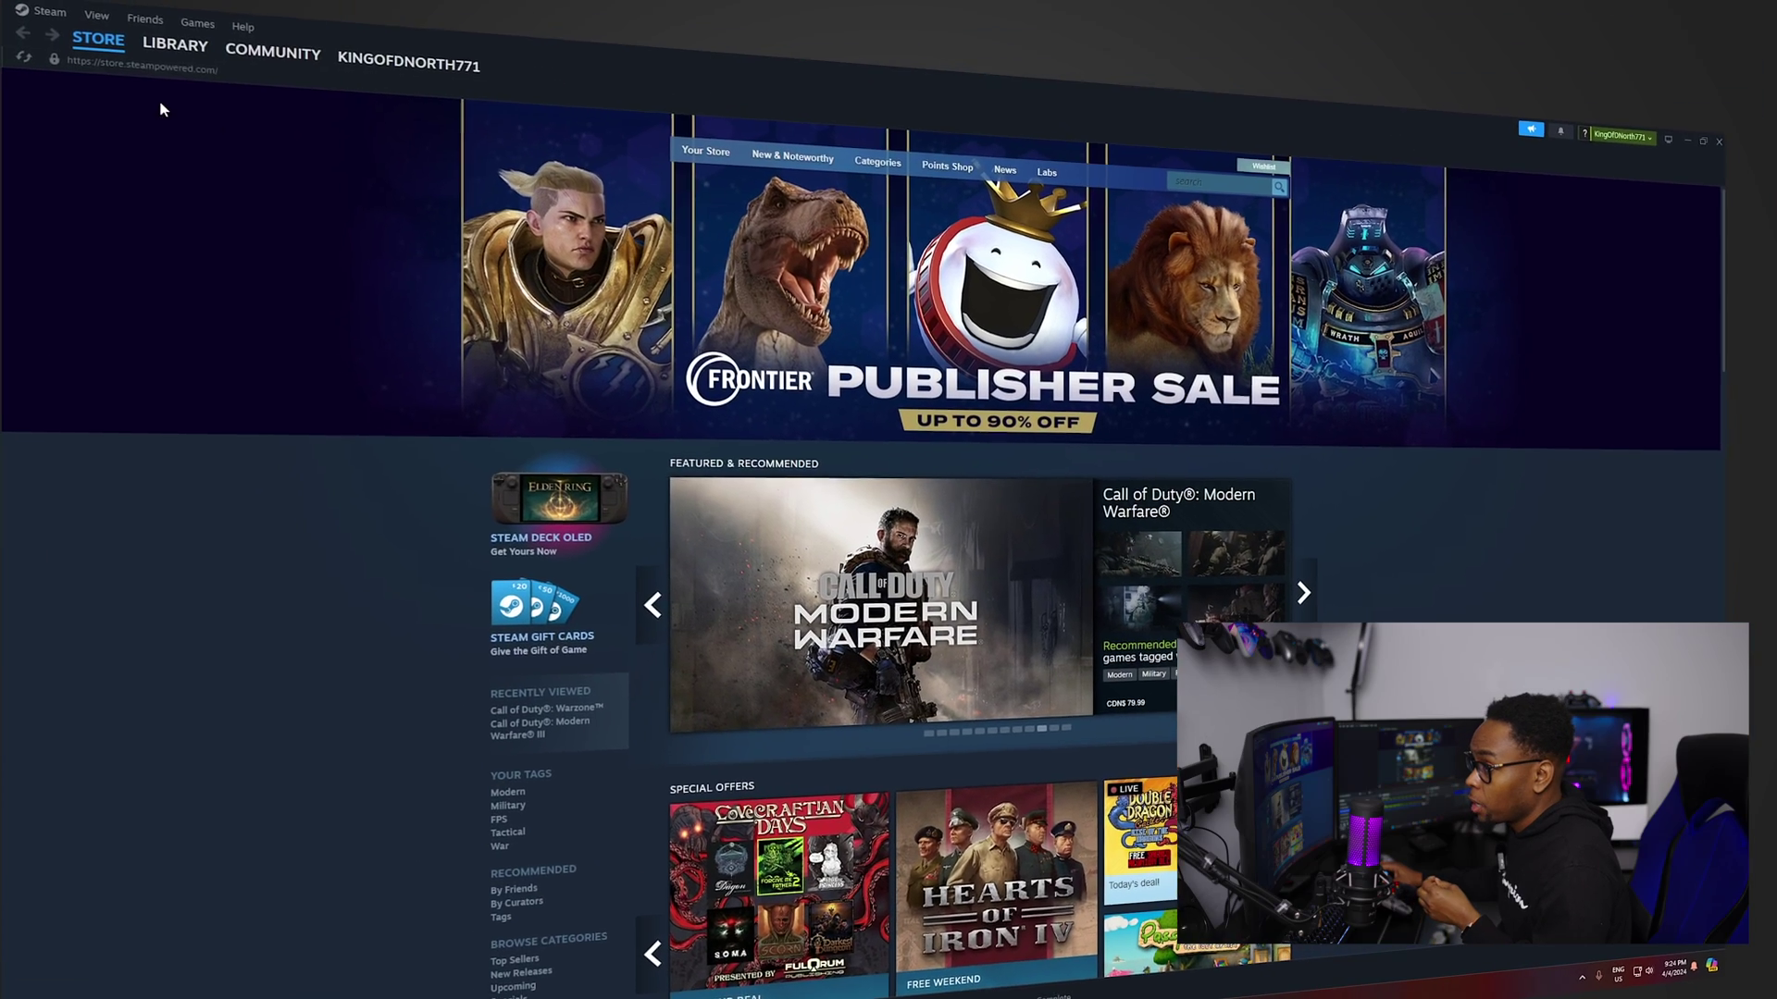
{"action": "left_click", "coordinate": [156, 48]}
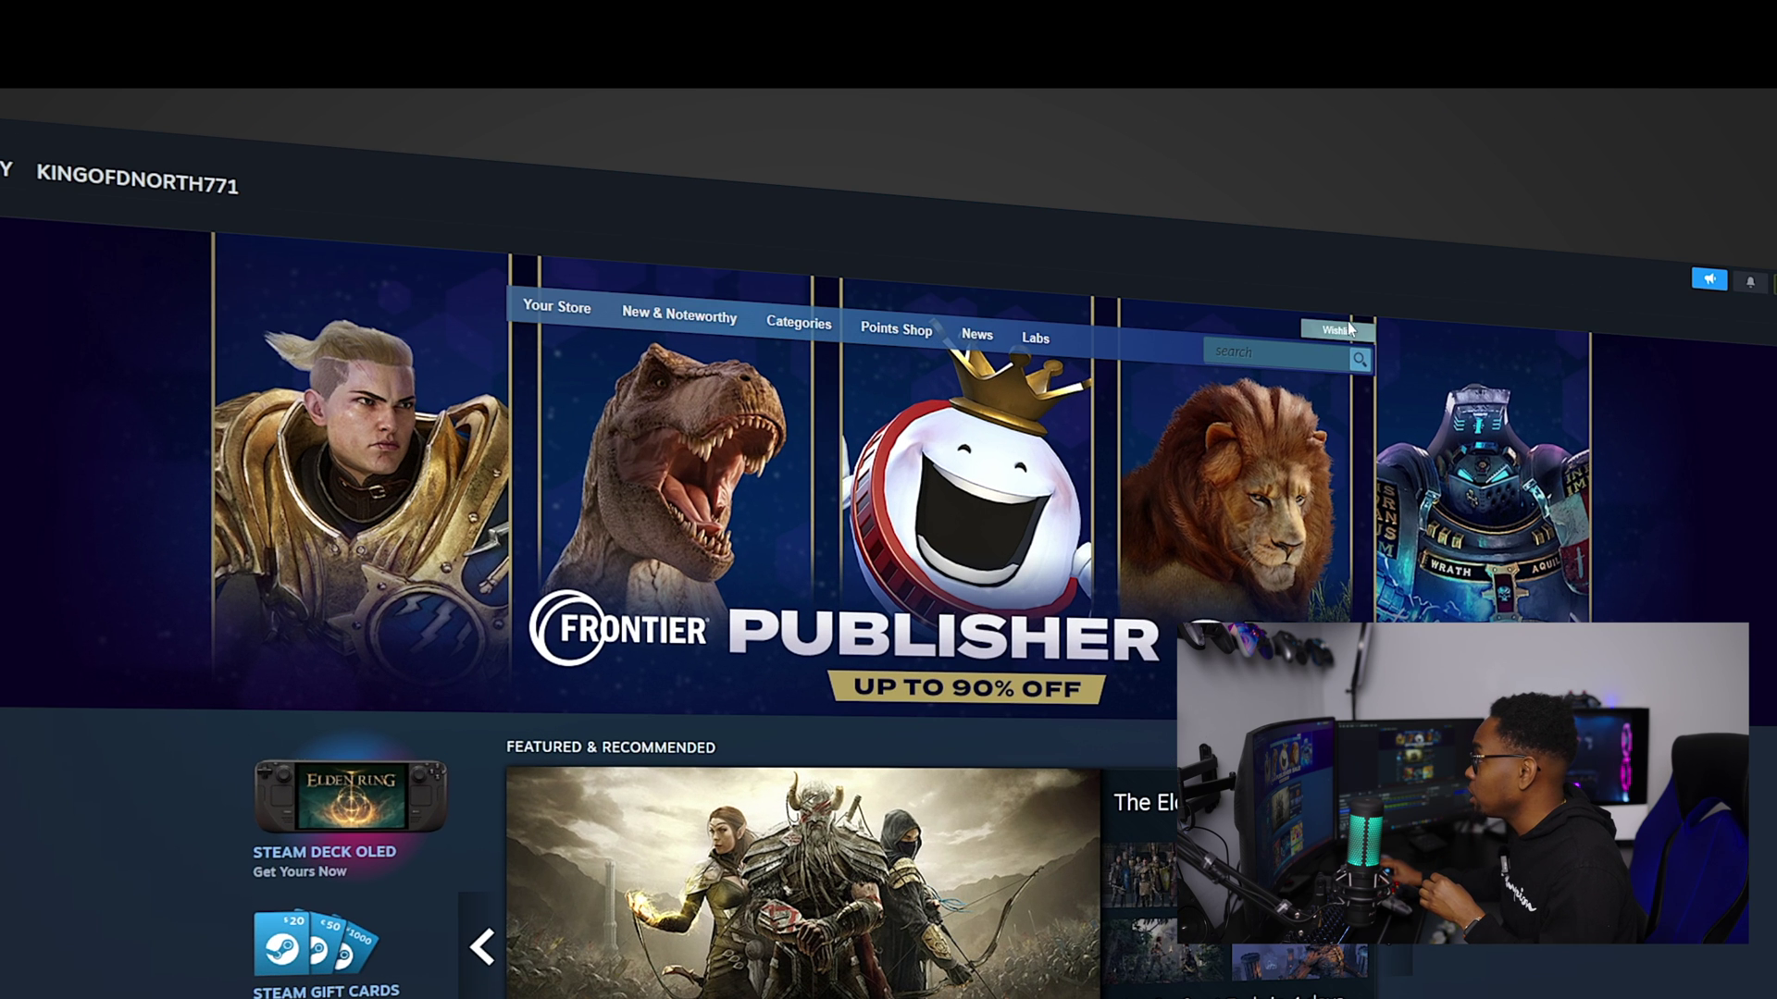
{"action": "left_click", "coordinate": [1244, 185]}
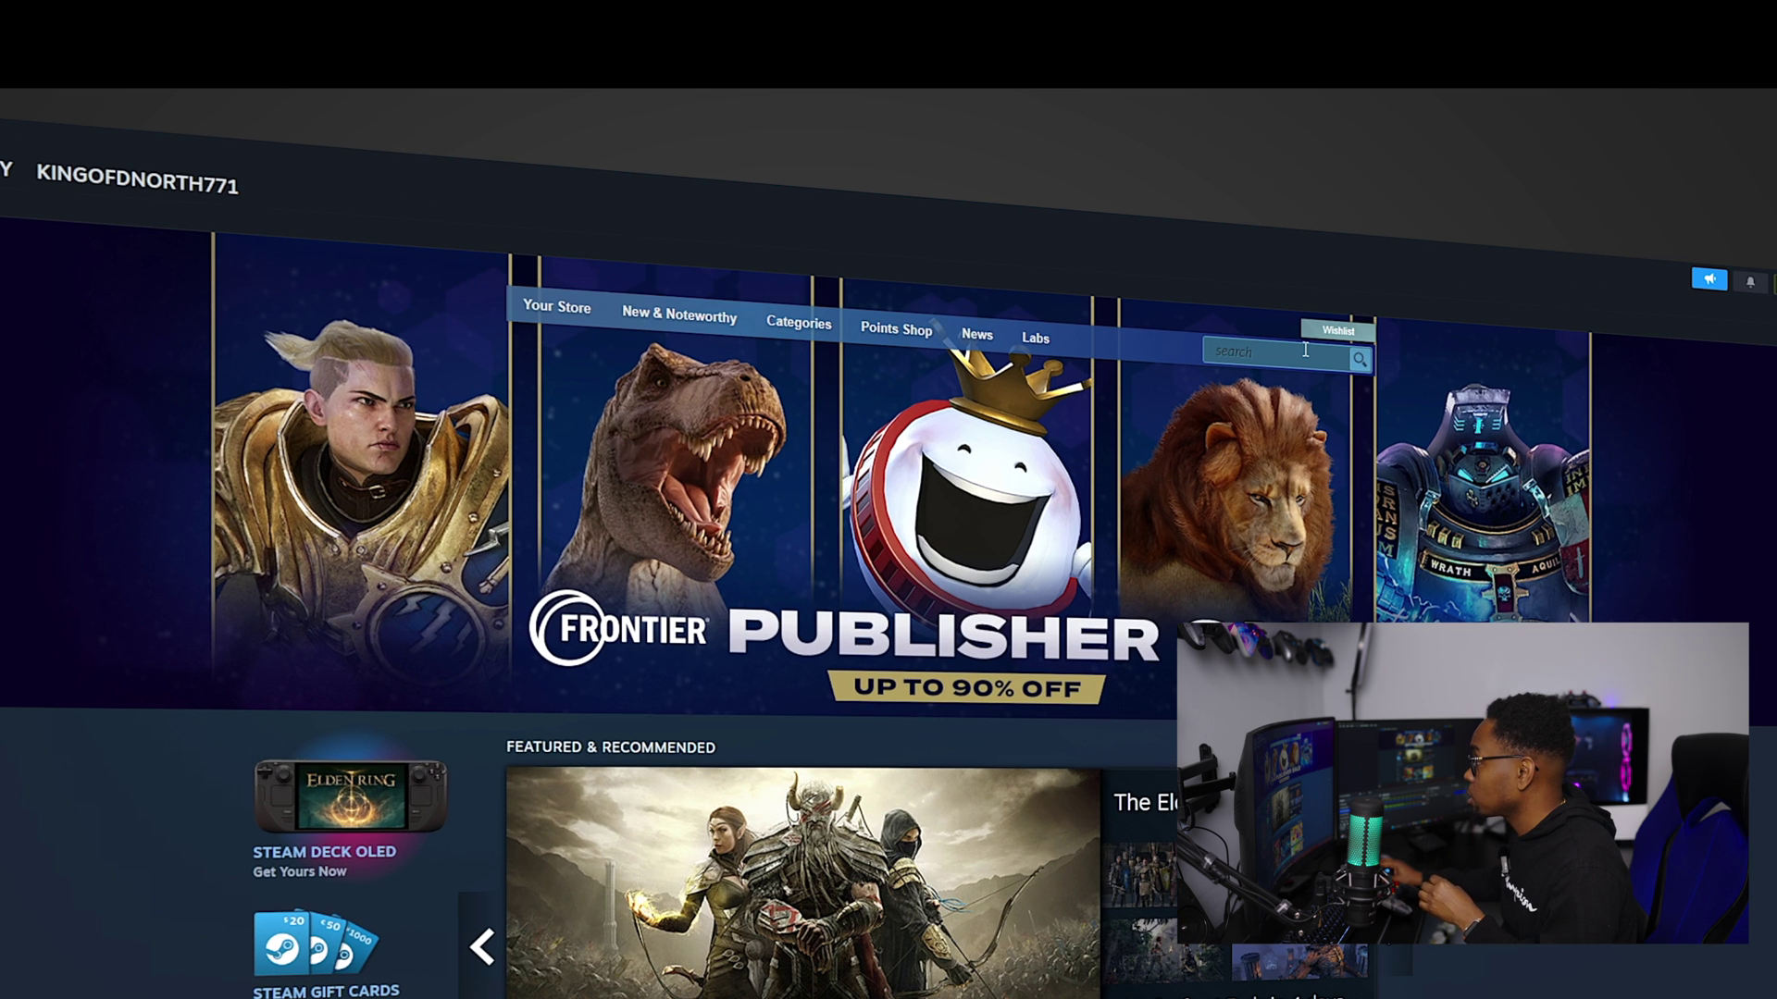
{"action": "type", "text": "dsx"}
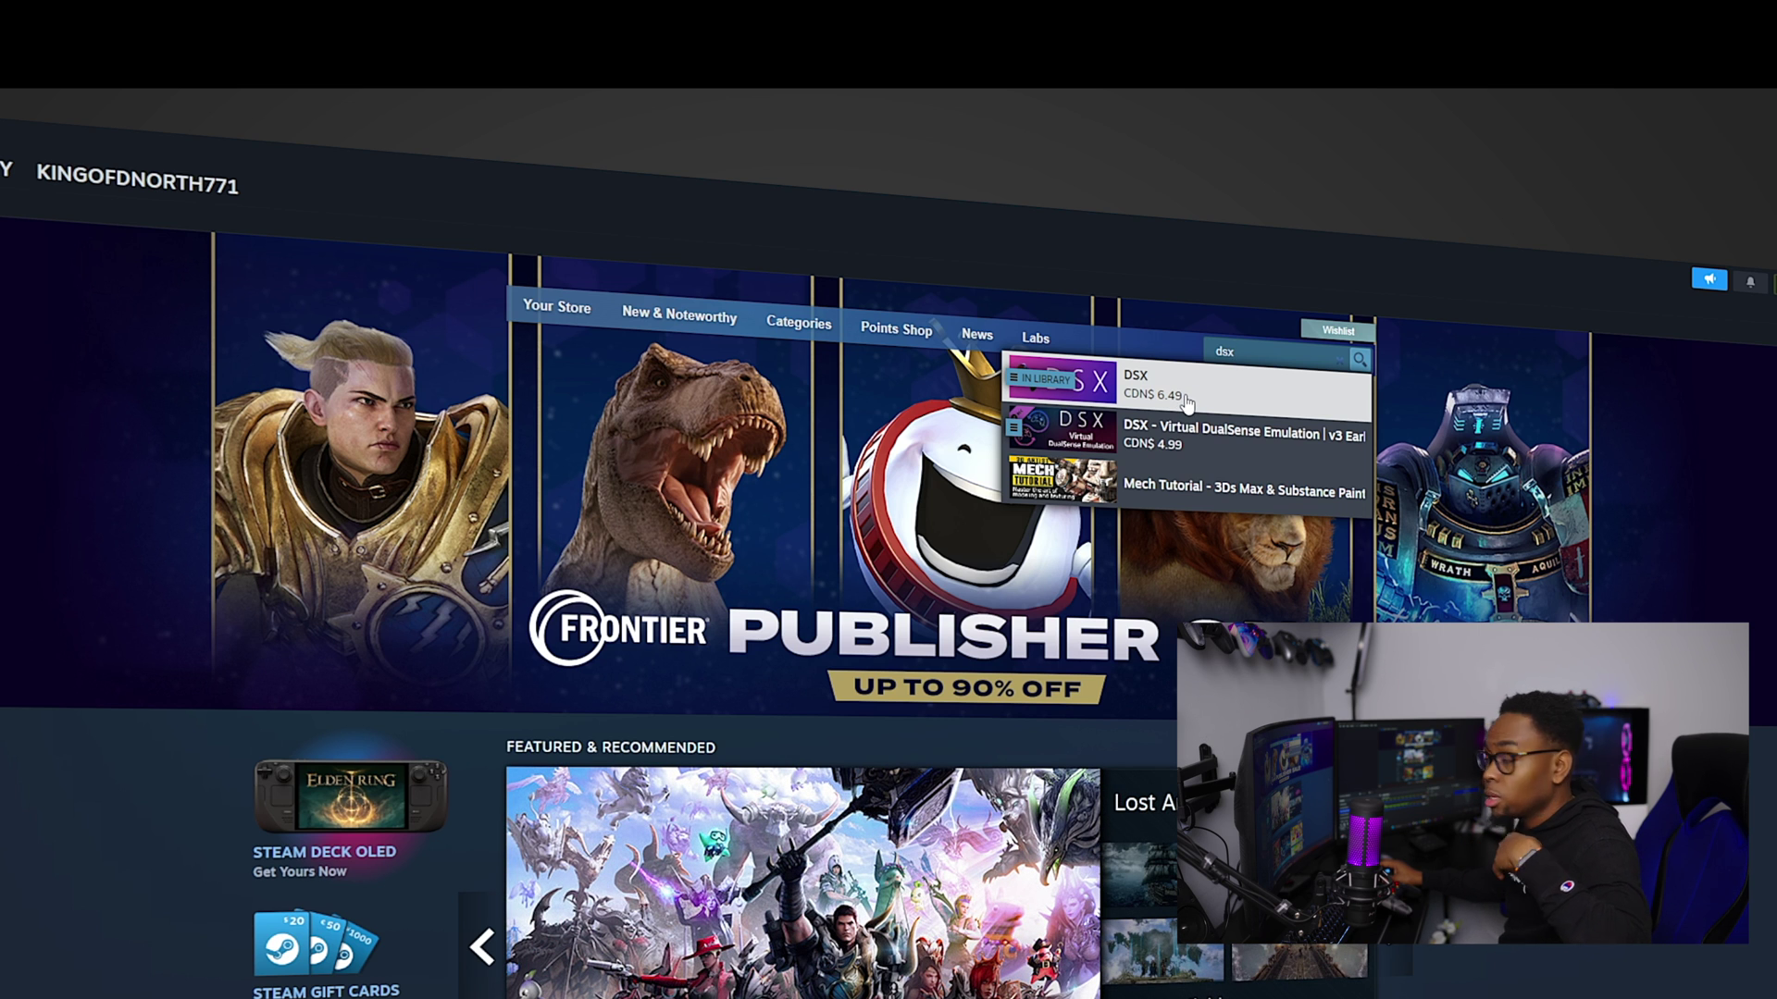
{"action": "left_click", "coordinate": [1186, 405]}
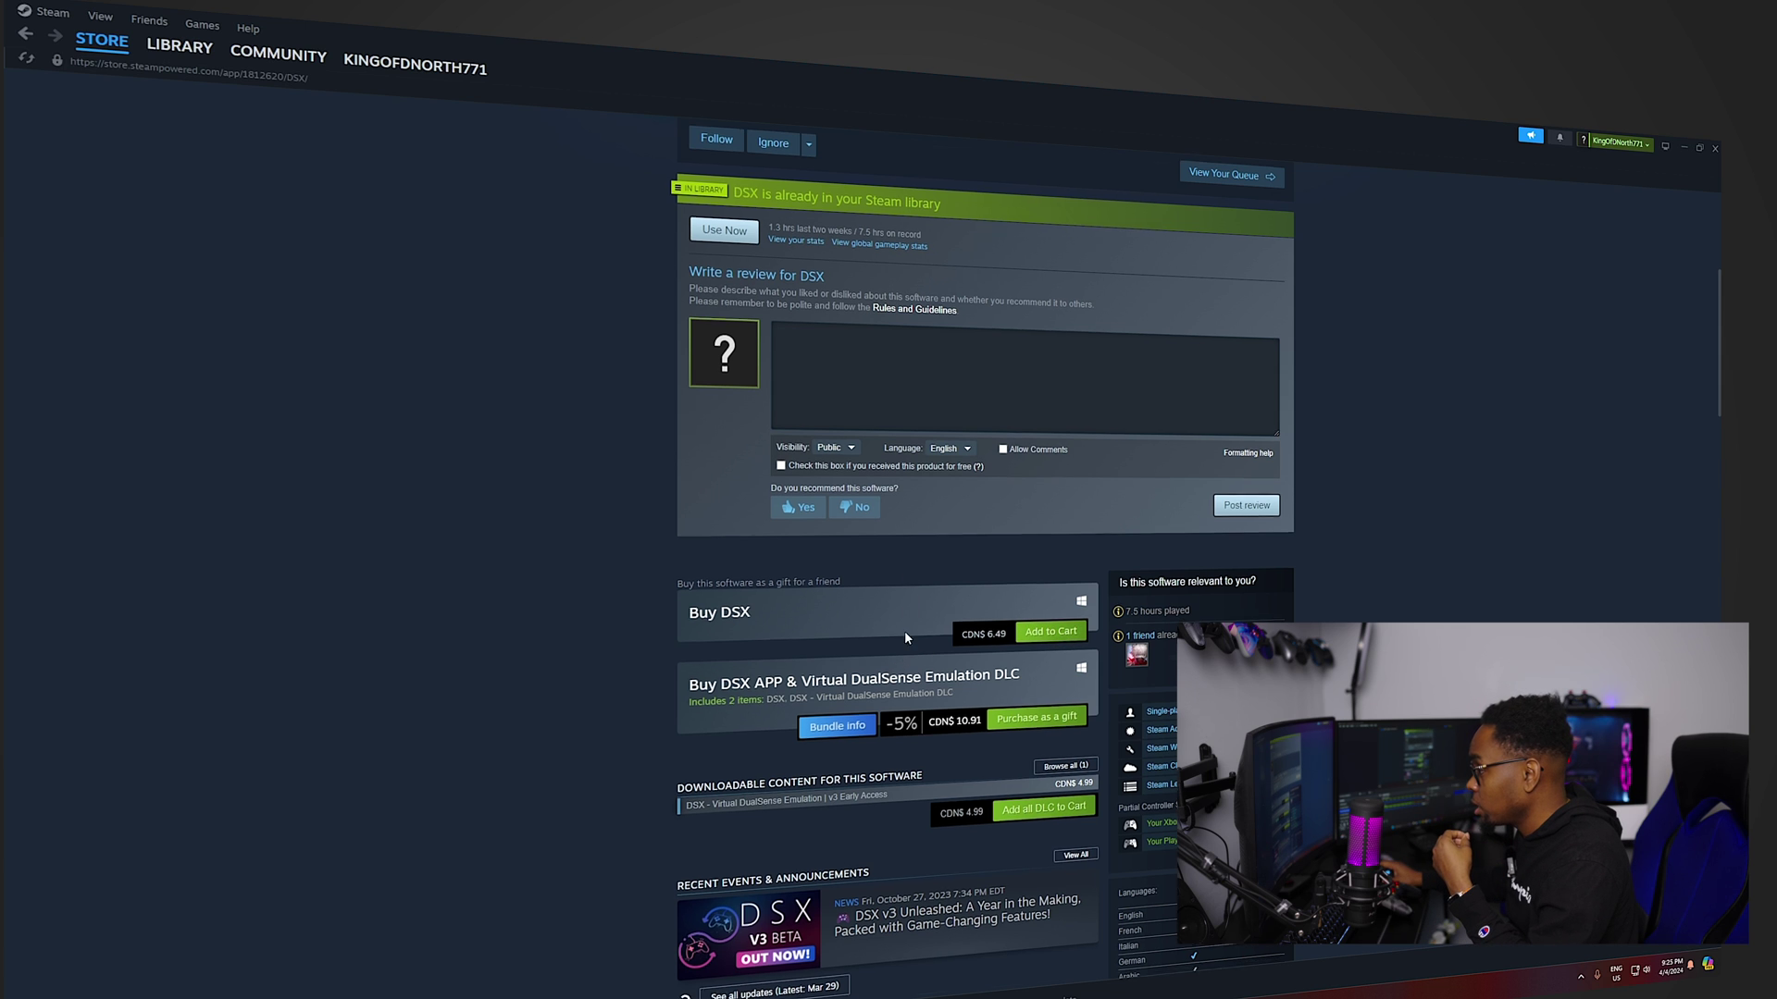
Examine the DSX purchase options and the downloadable content section on the store page.
{"action": "scroll", "coordinate": [903, 630], "scroll_direction": "down", "scroll_amount": 1}
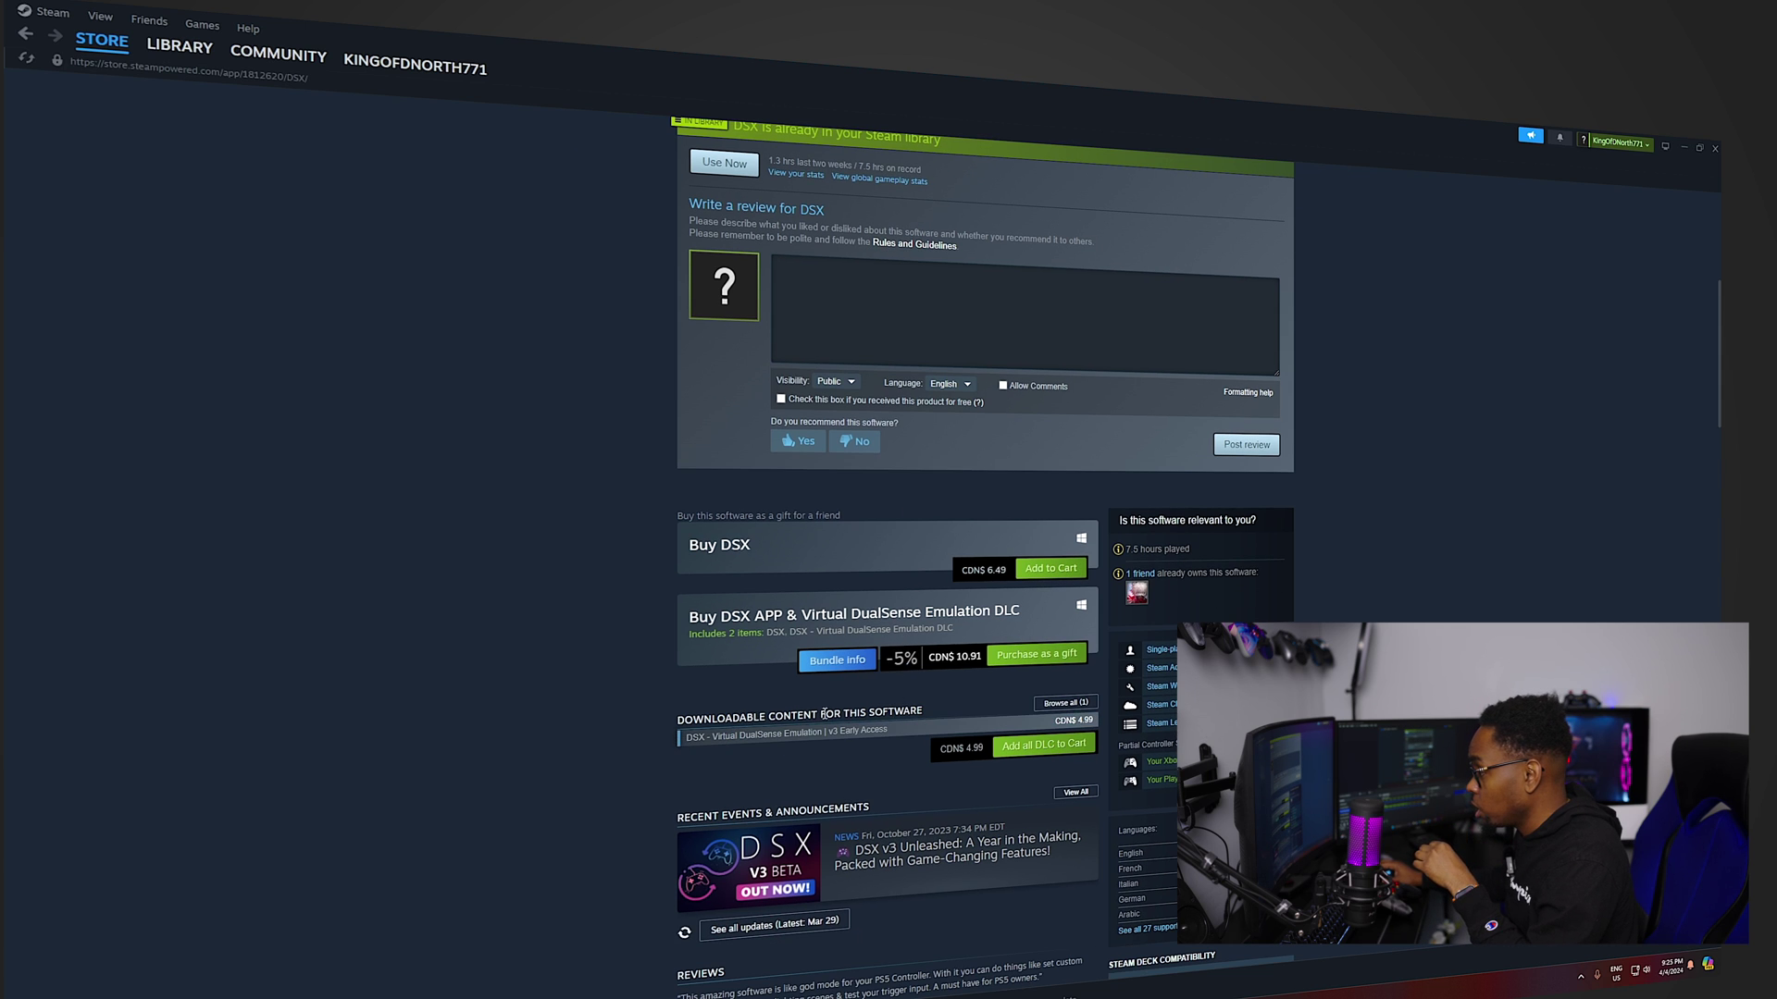
{"action": "triple_click", "coordinate": [856, 708]}
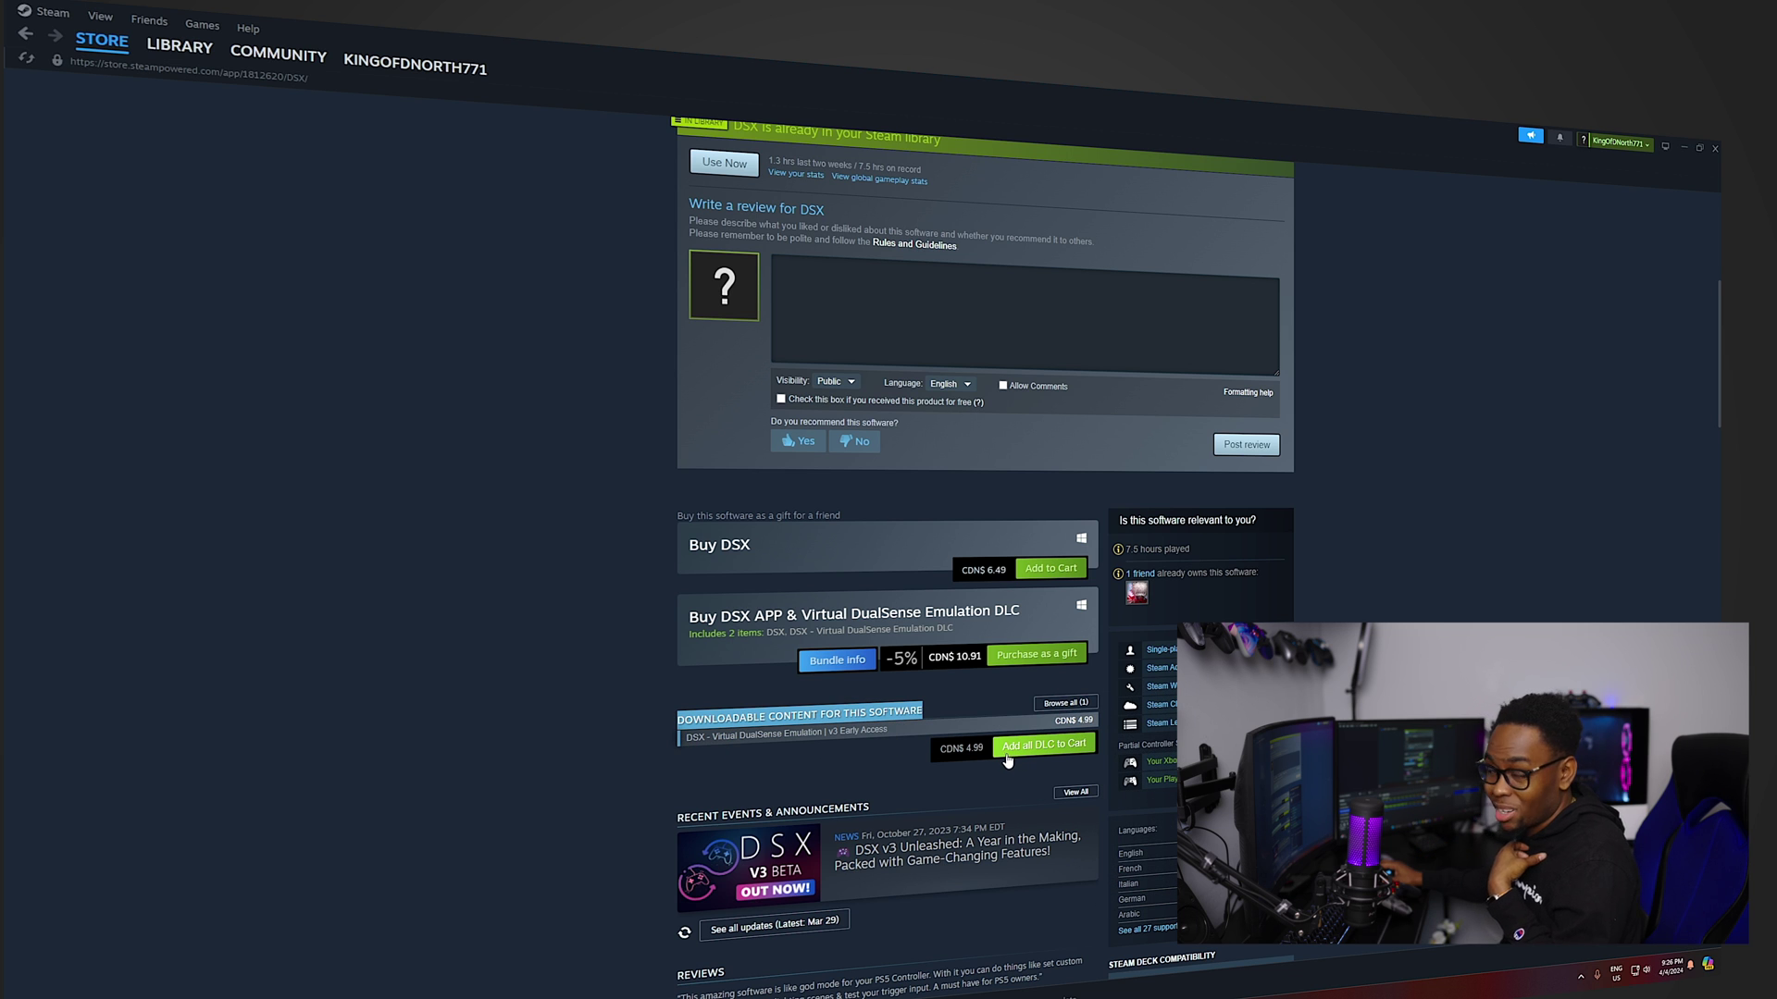
{"action": "scroll", "coordinate": [981, 721], "scroll_direction": "up", "scroll_amount": 2}
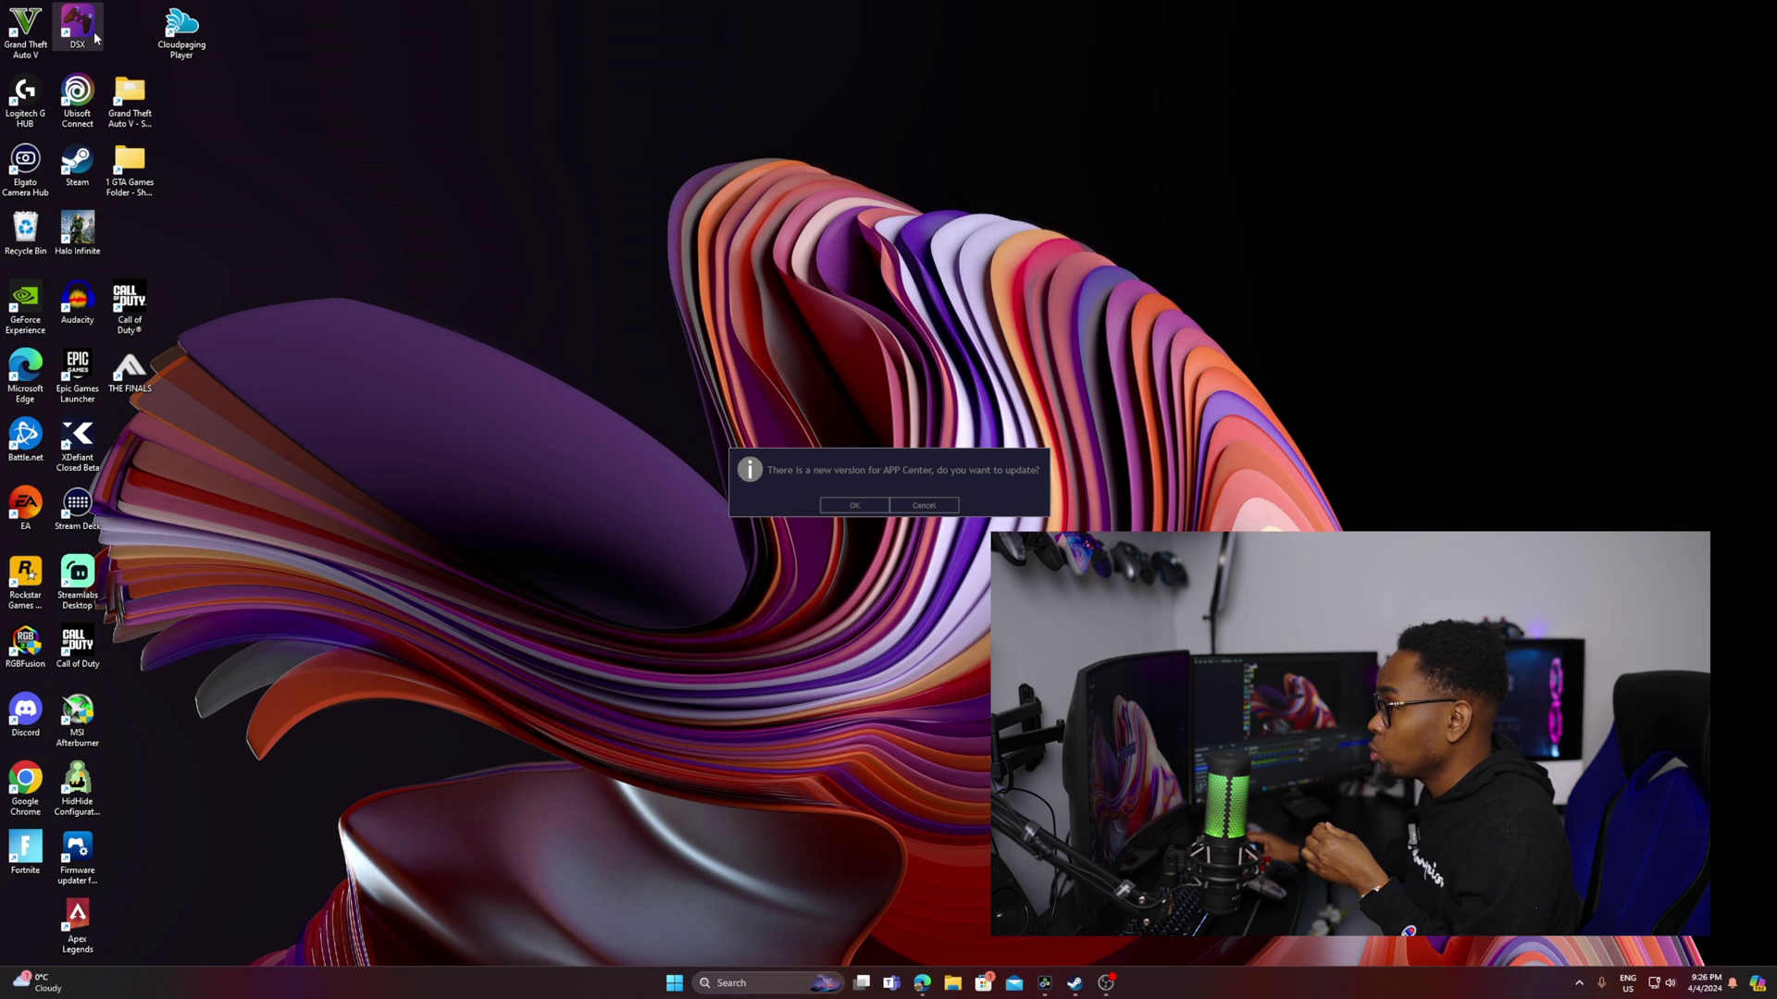
Start DSX from the desktop and launch DSX v2 from it.
{"action": "double_click", "coordinate": [93, 35]}
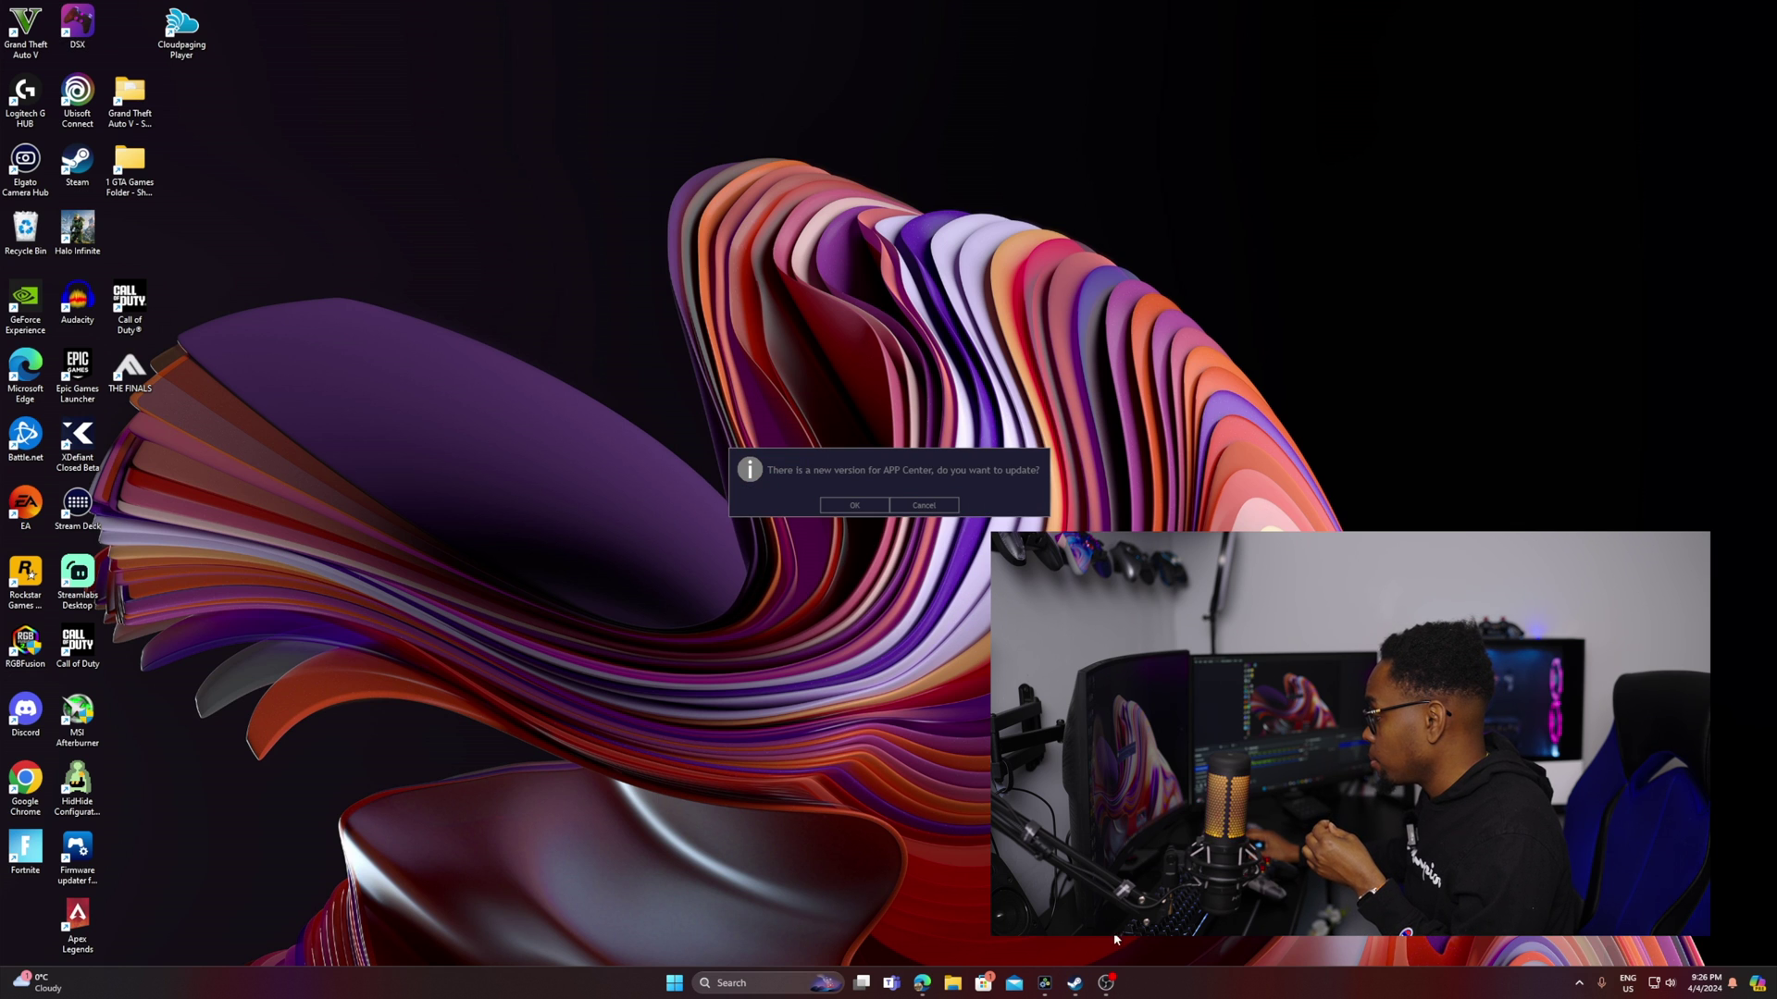
{"action": "left_click", "coordinate": [1075, 984]}
{"action": "left_click", "coordinate": [1076, 983]}
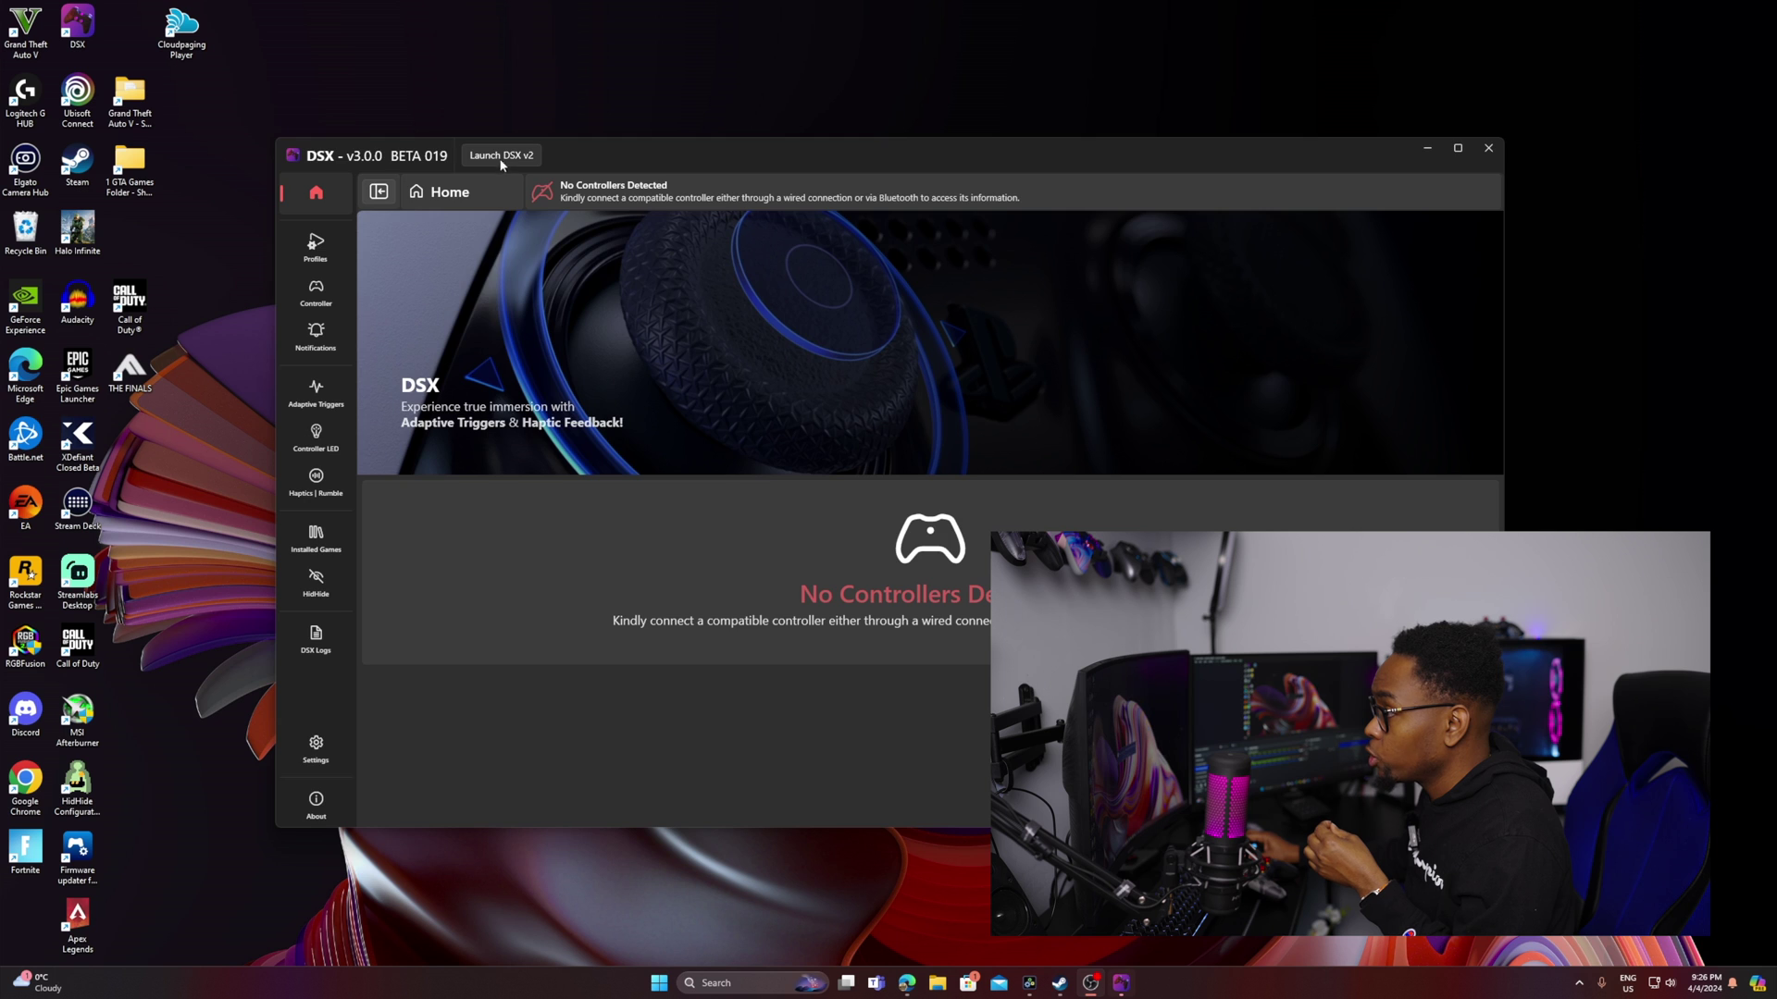
{"action": "left_click", "coordinate": [501, 156]}
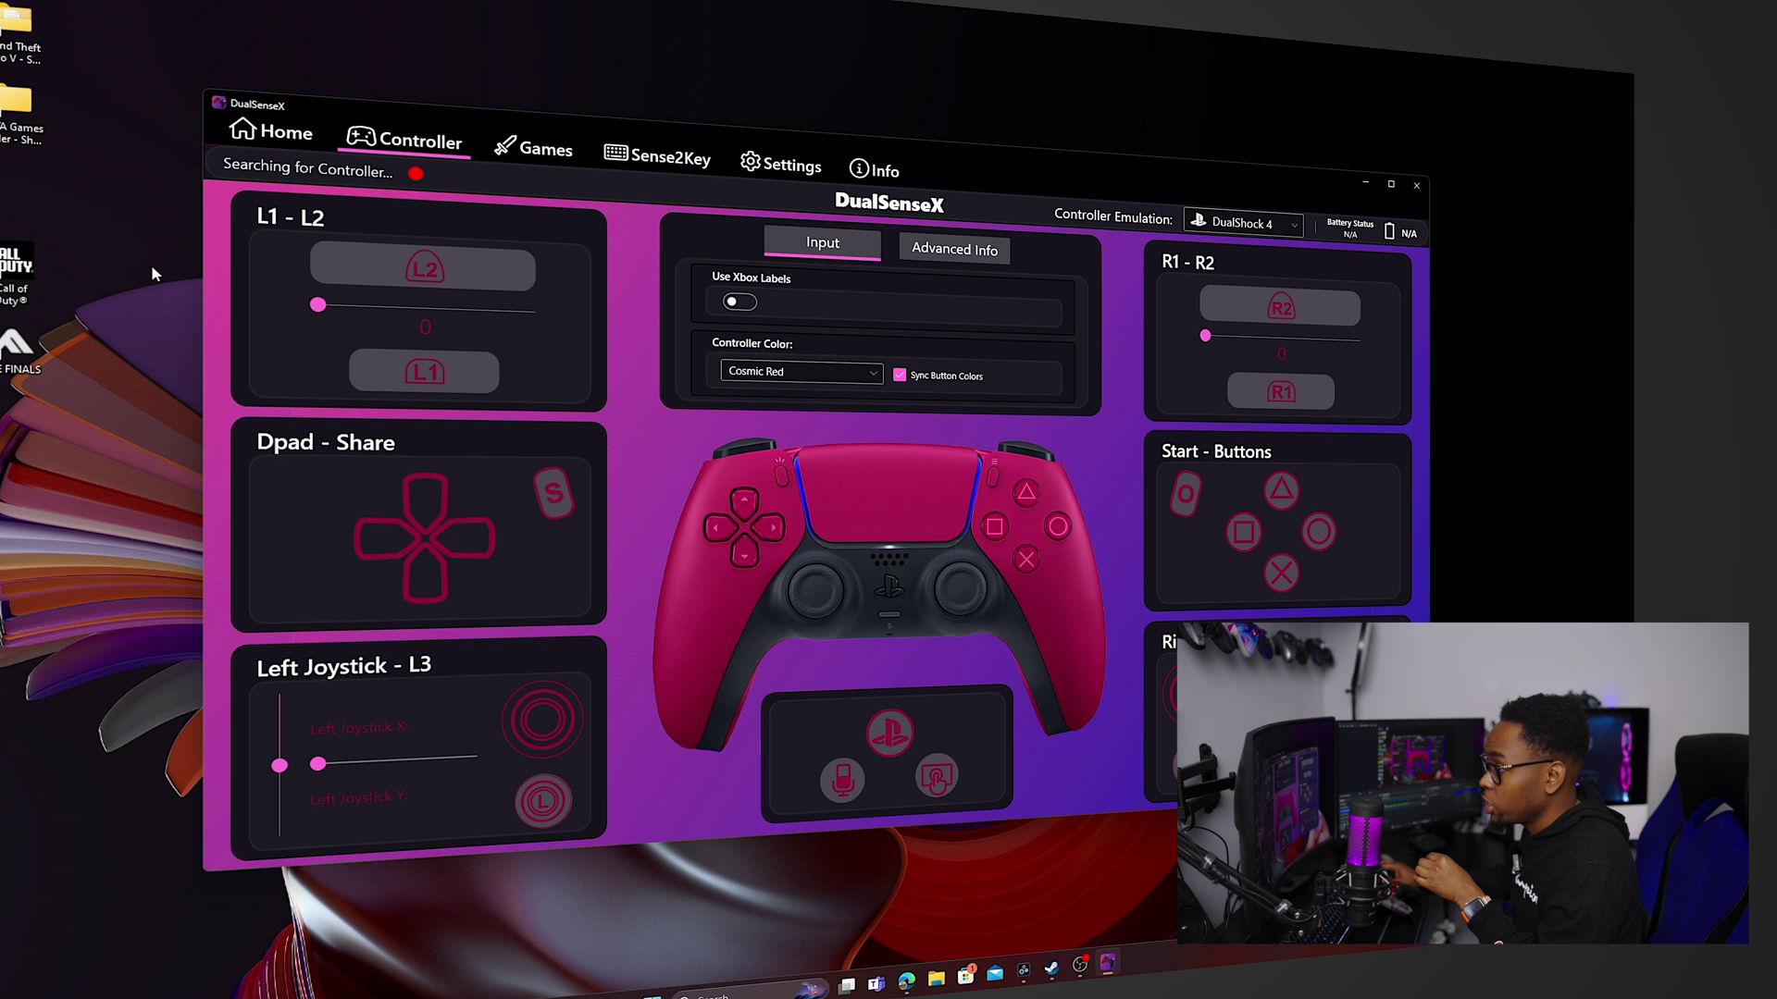
Check the controller emulation choices with DualShock 4 selected, and view the Home and Controller pages of DSX v2.
{"action": "left_click", "coordinate": [277, 134]}
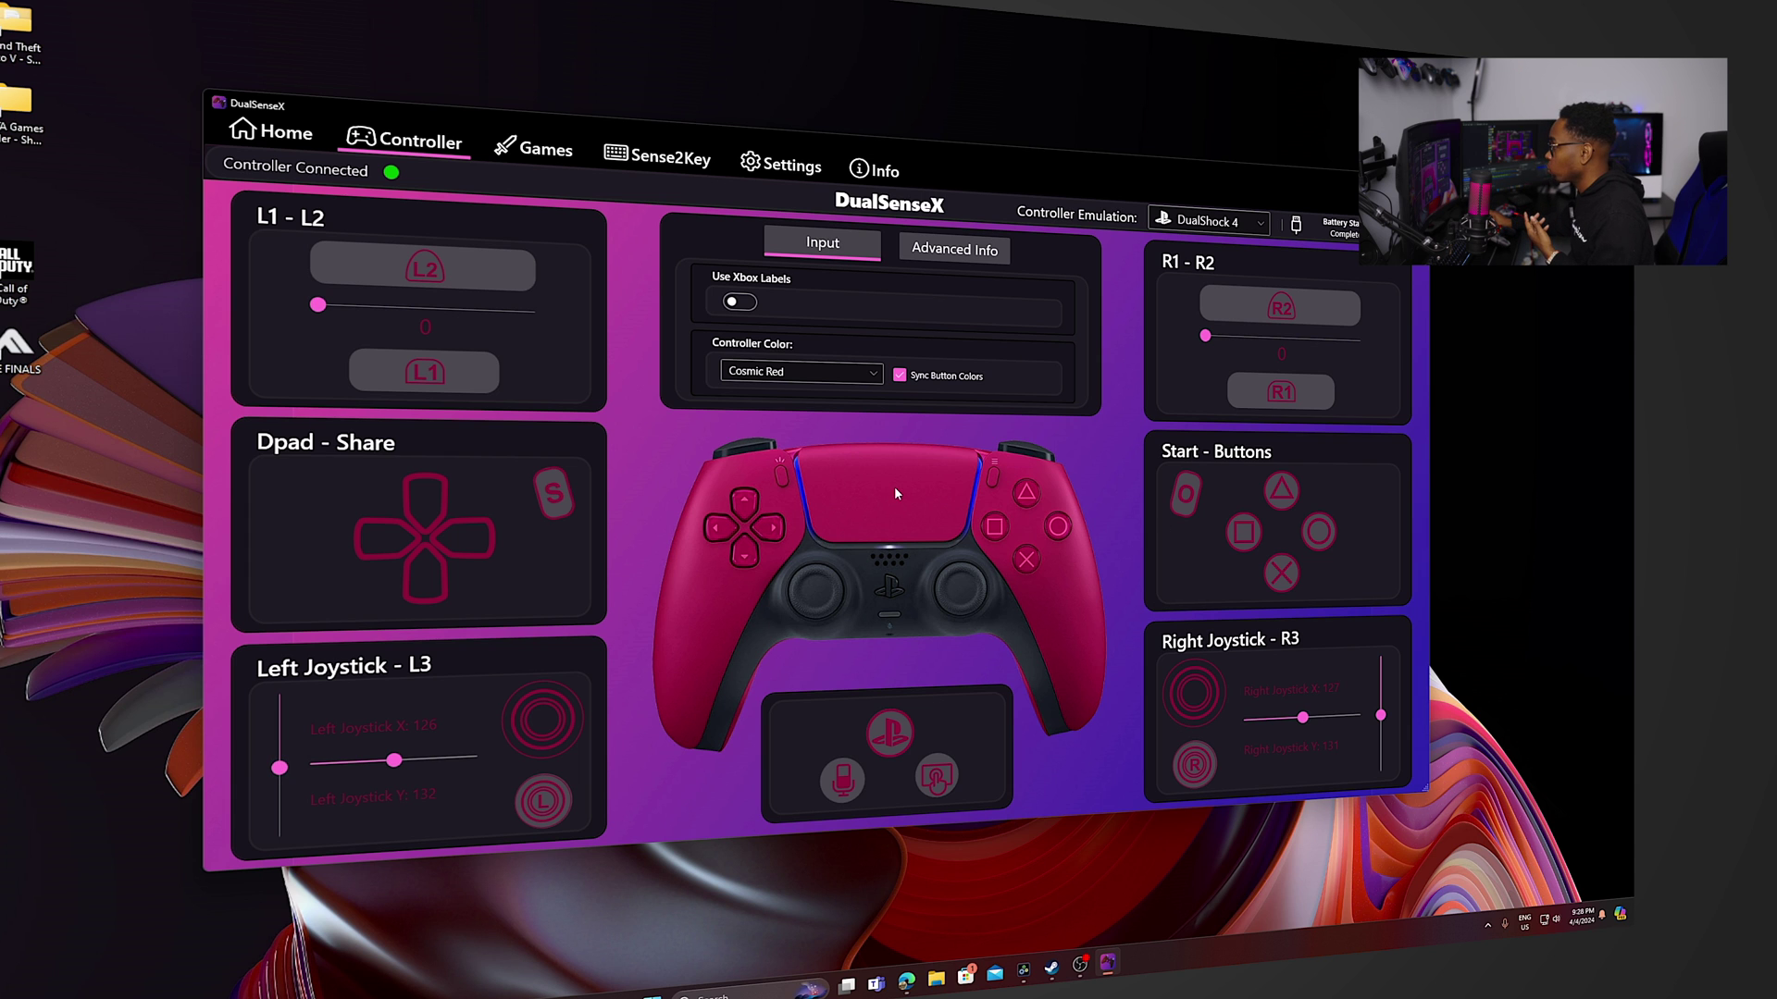
{"action": "left_click", "coordinate": [1202, 222]}
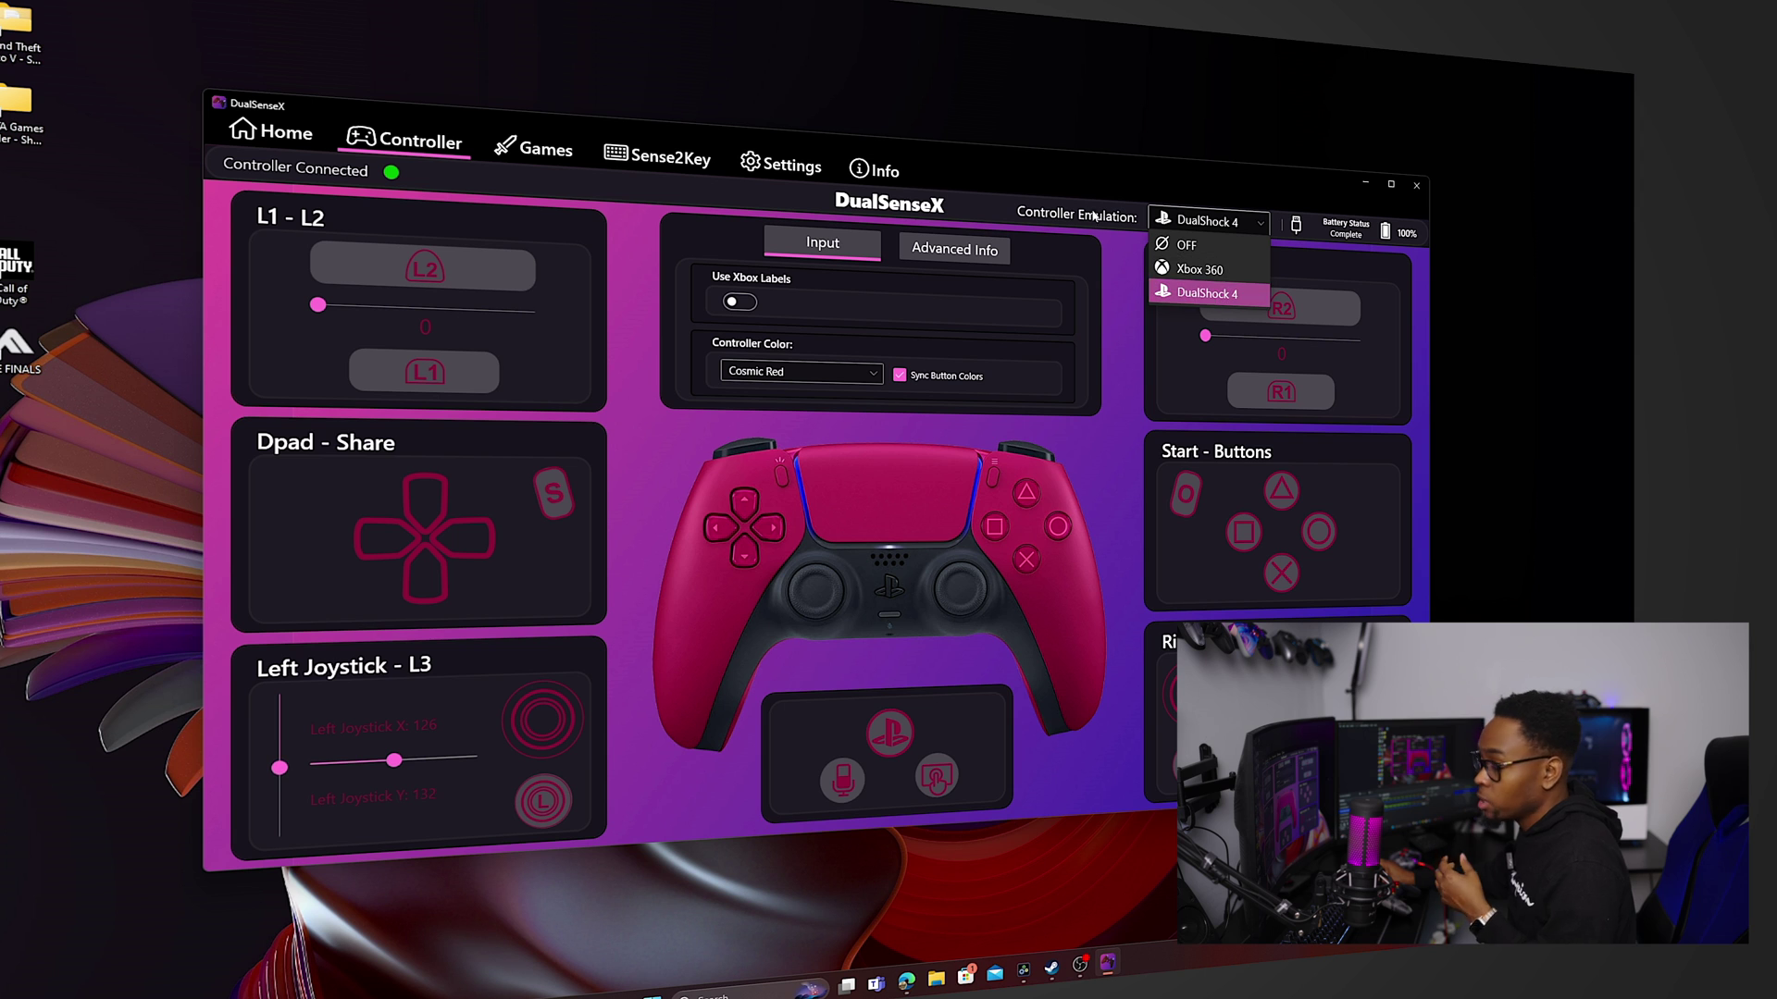
{"action": "left_click", "coordinate": [1208, 293]}
{"action": "left_click", "coordinate": [270, 131]}
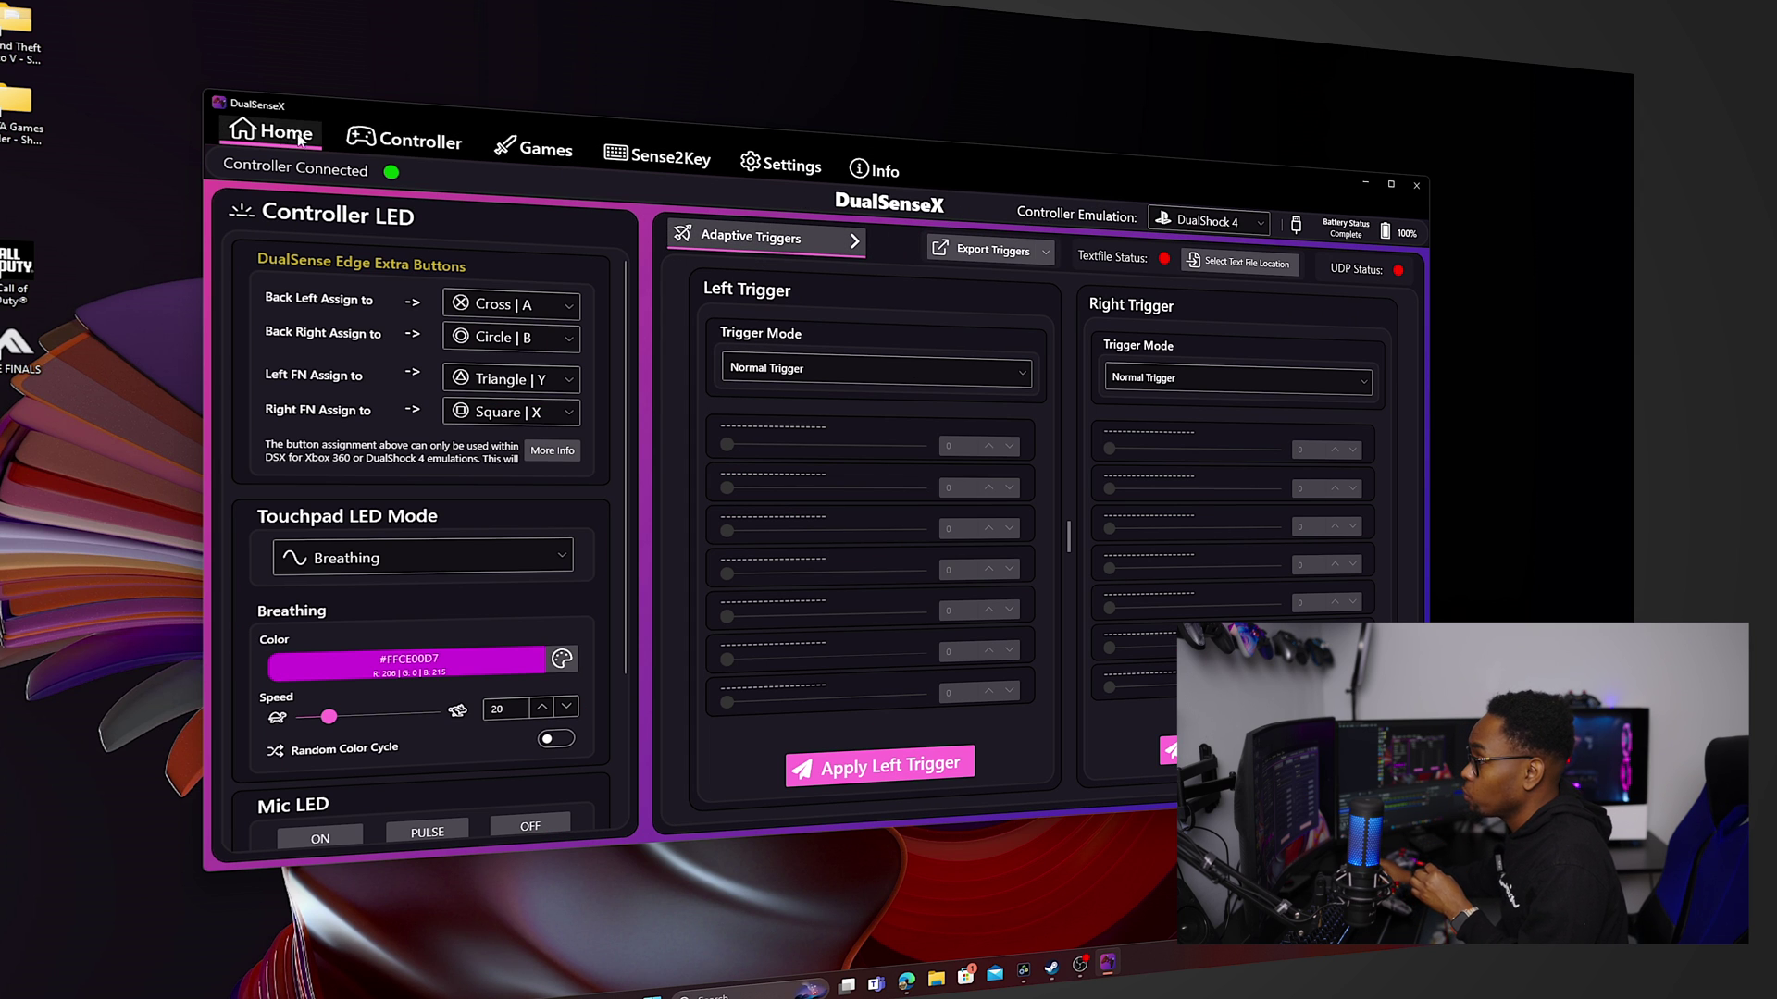
{"action": "left_click", "coordinate": [404, 144]}
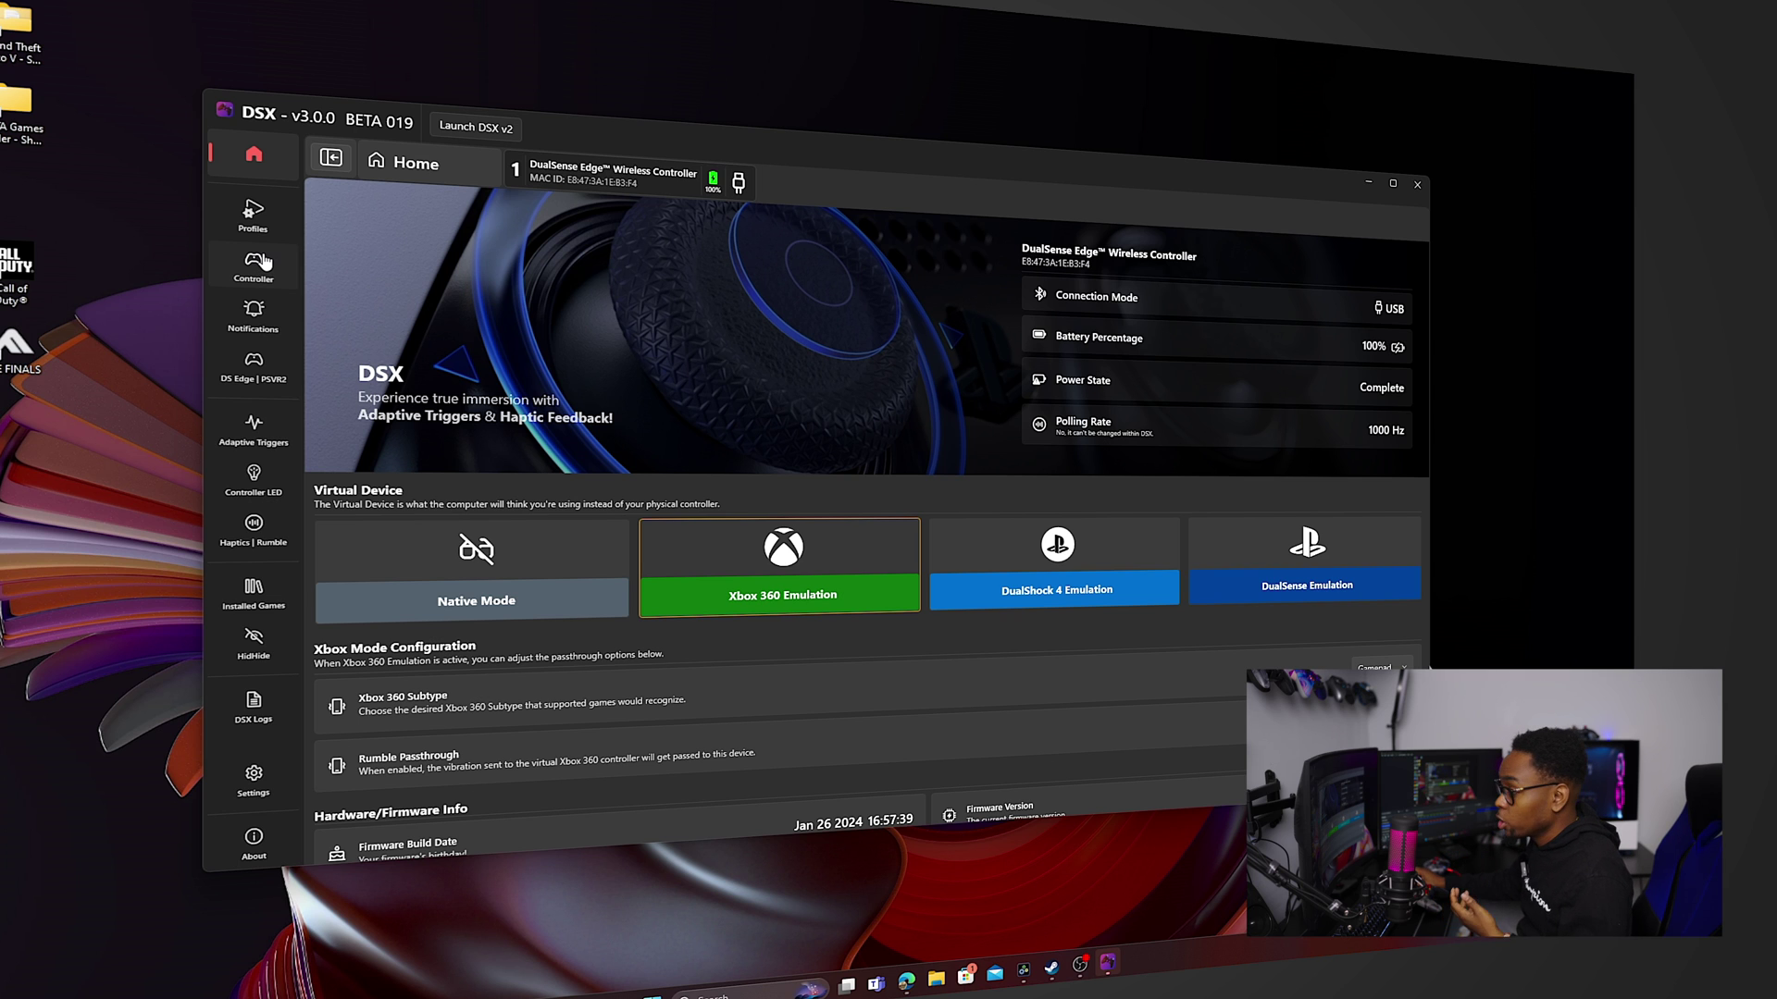
Try the DualSense, DualShock 4 and Xbox 360 virtual device modes in DSX v3, ending on DualSense Emulation.
{"action": "left_click", "coordinate": [1264, 556]}
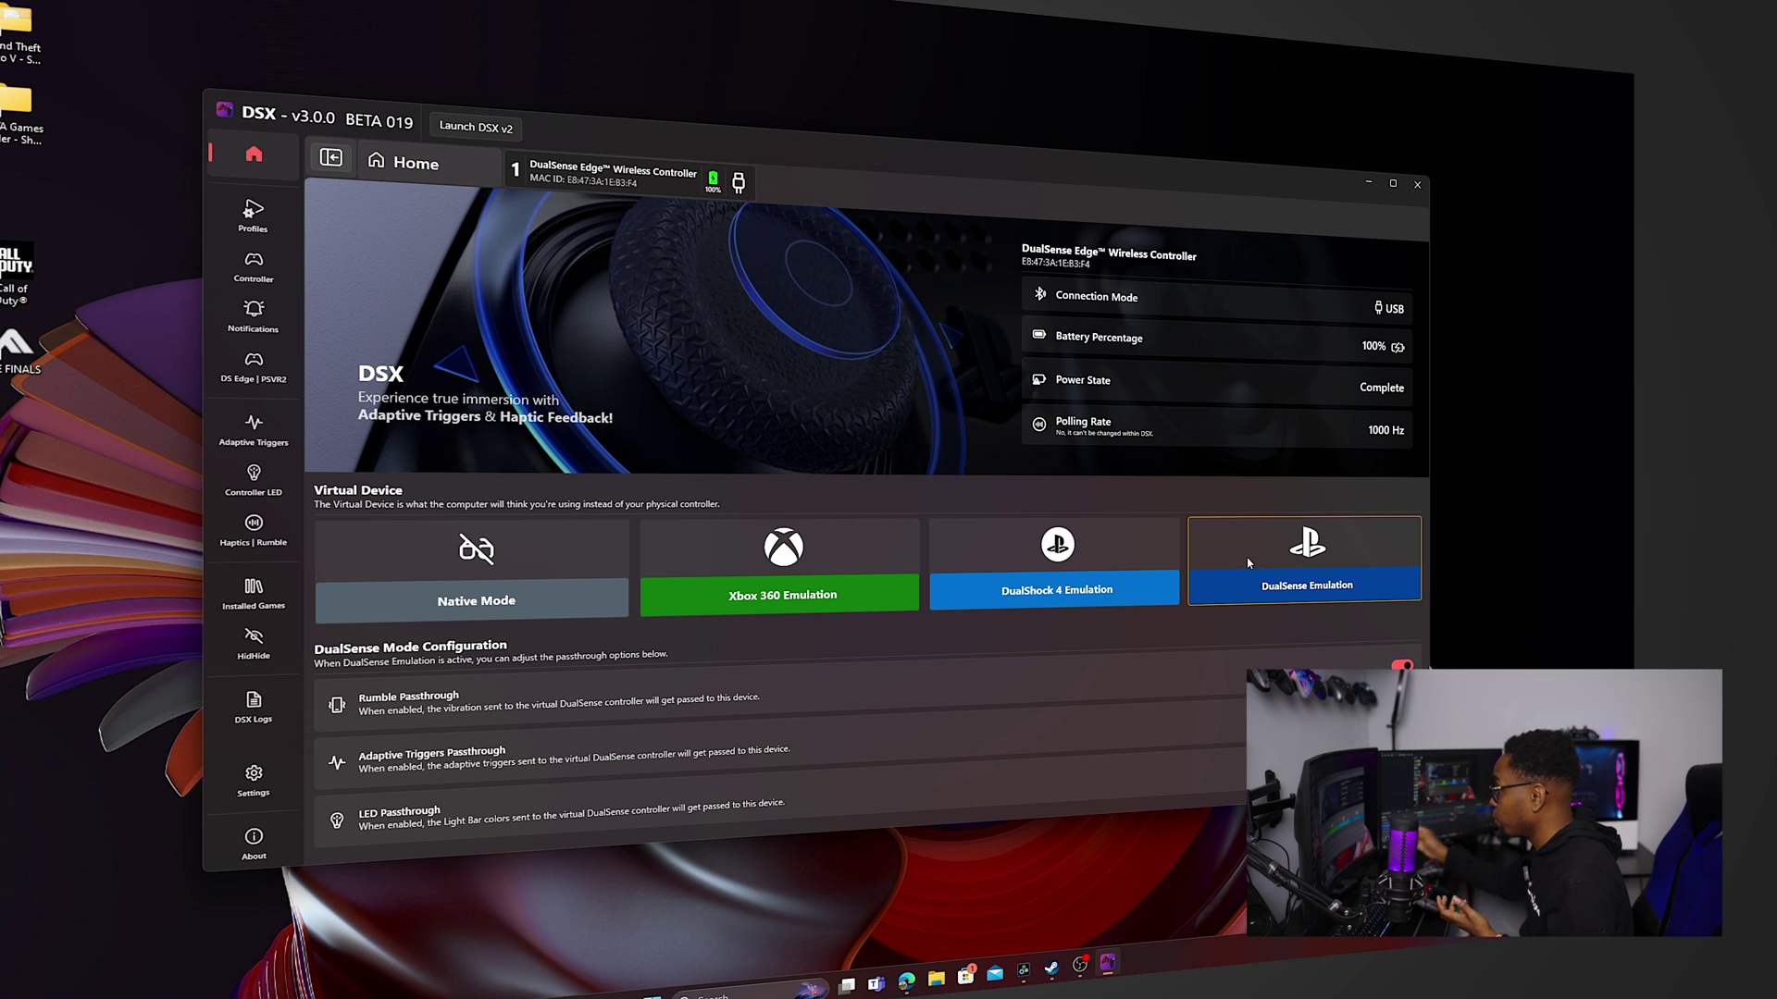
{"action": "left_click", "coordinate": [1145, 585]}
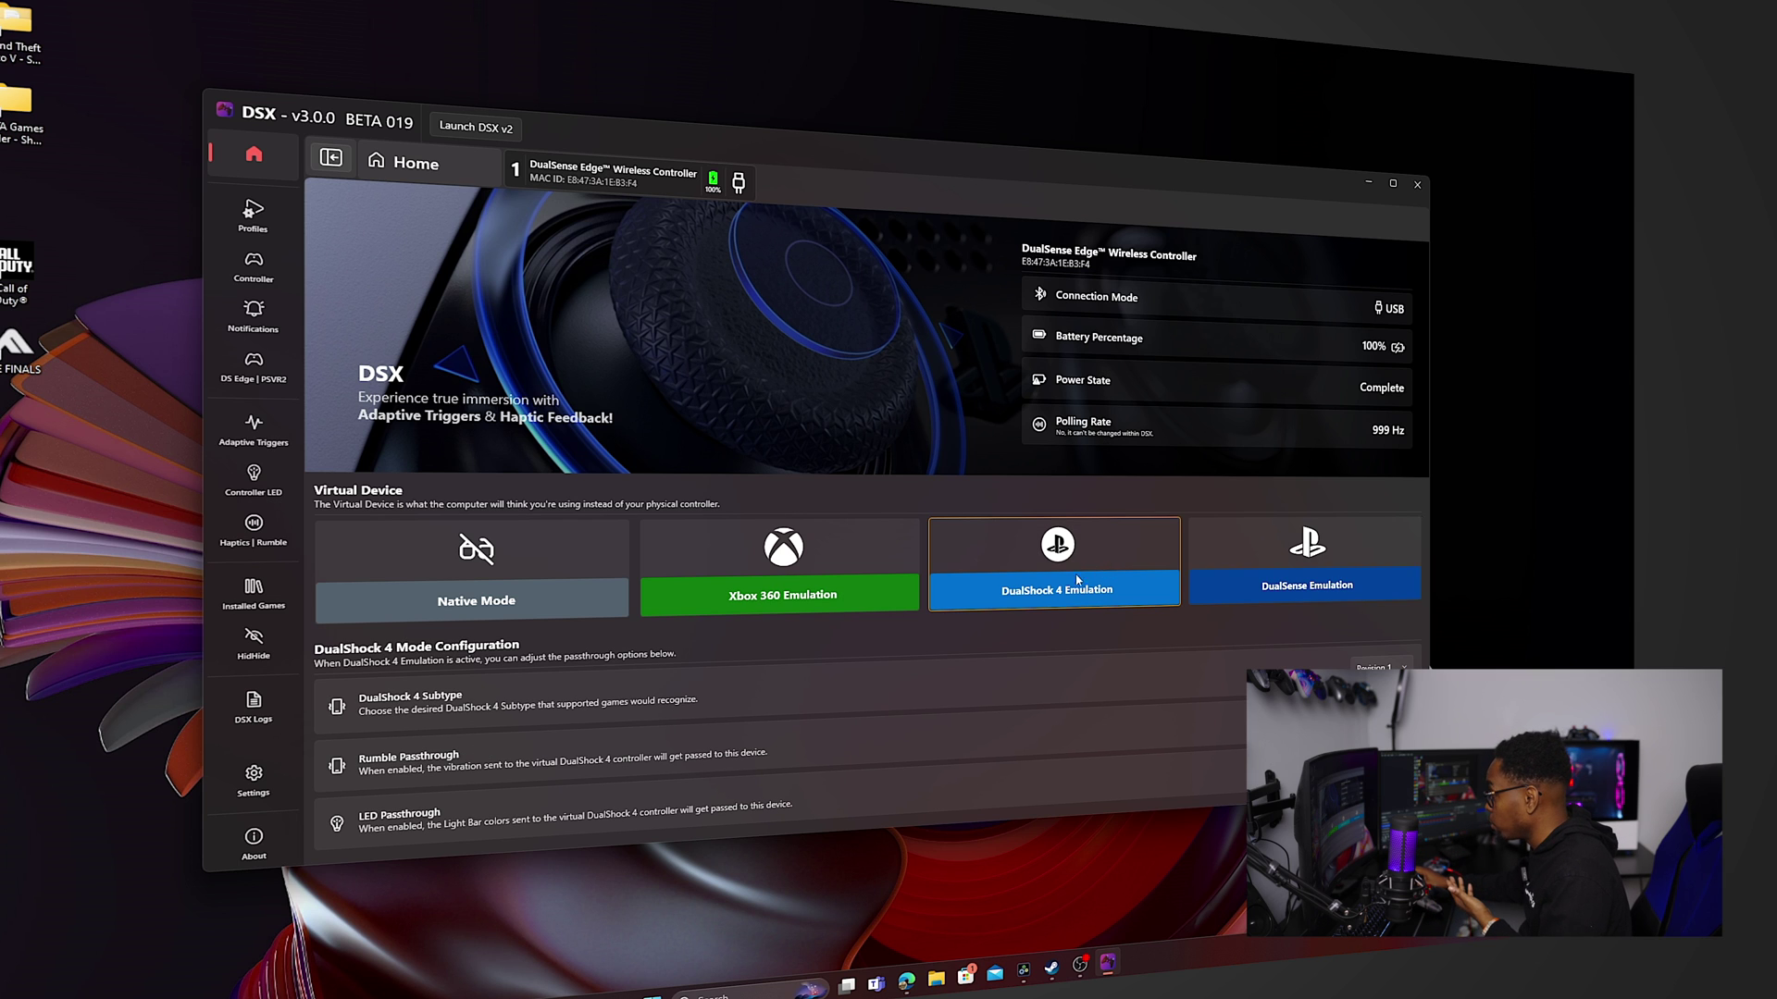
{"action": "left_click", "coordinate": [821, 597]}
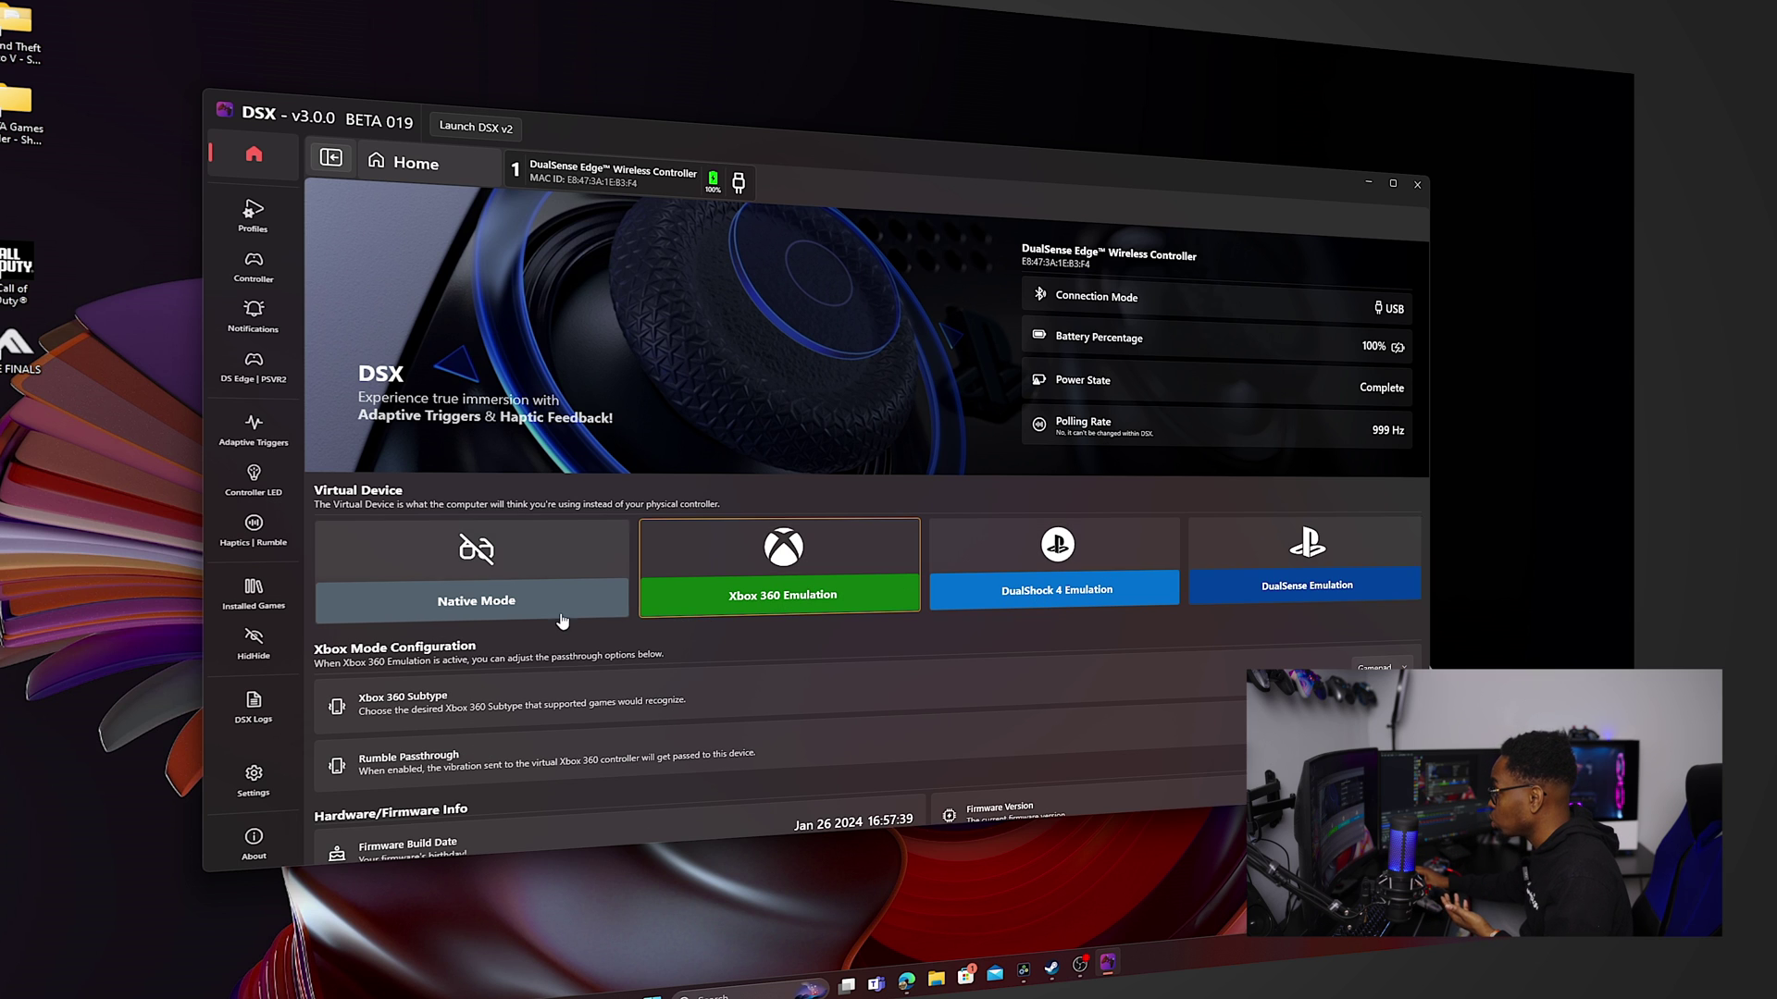
{"action": "left_click", "coordinate": [1383, 574]}
{"action": "left_click", "coordinate": [1055, 579]}
{"action": "left_click", "coordinate": [1203, 574]}
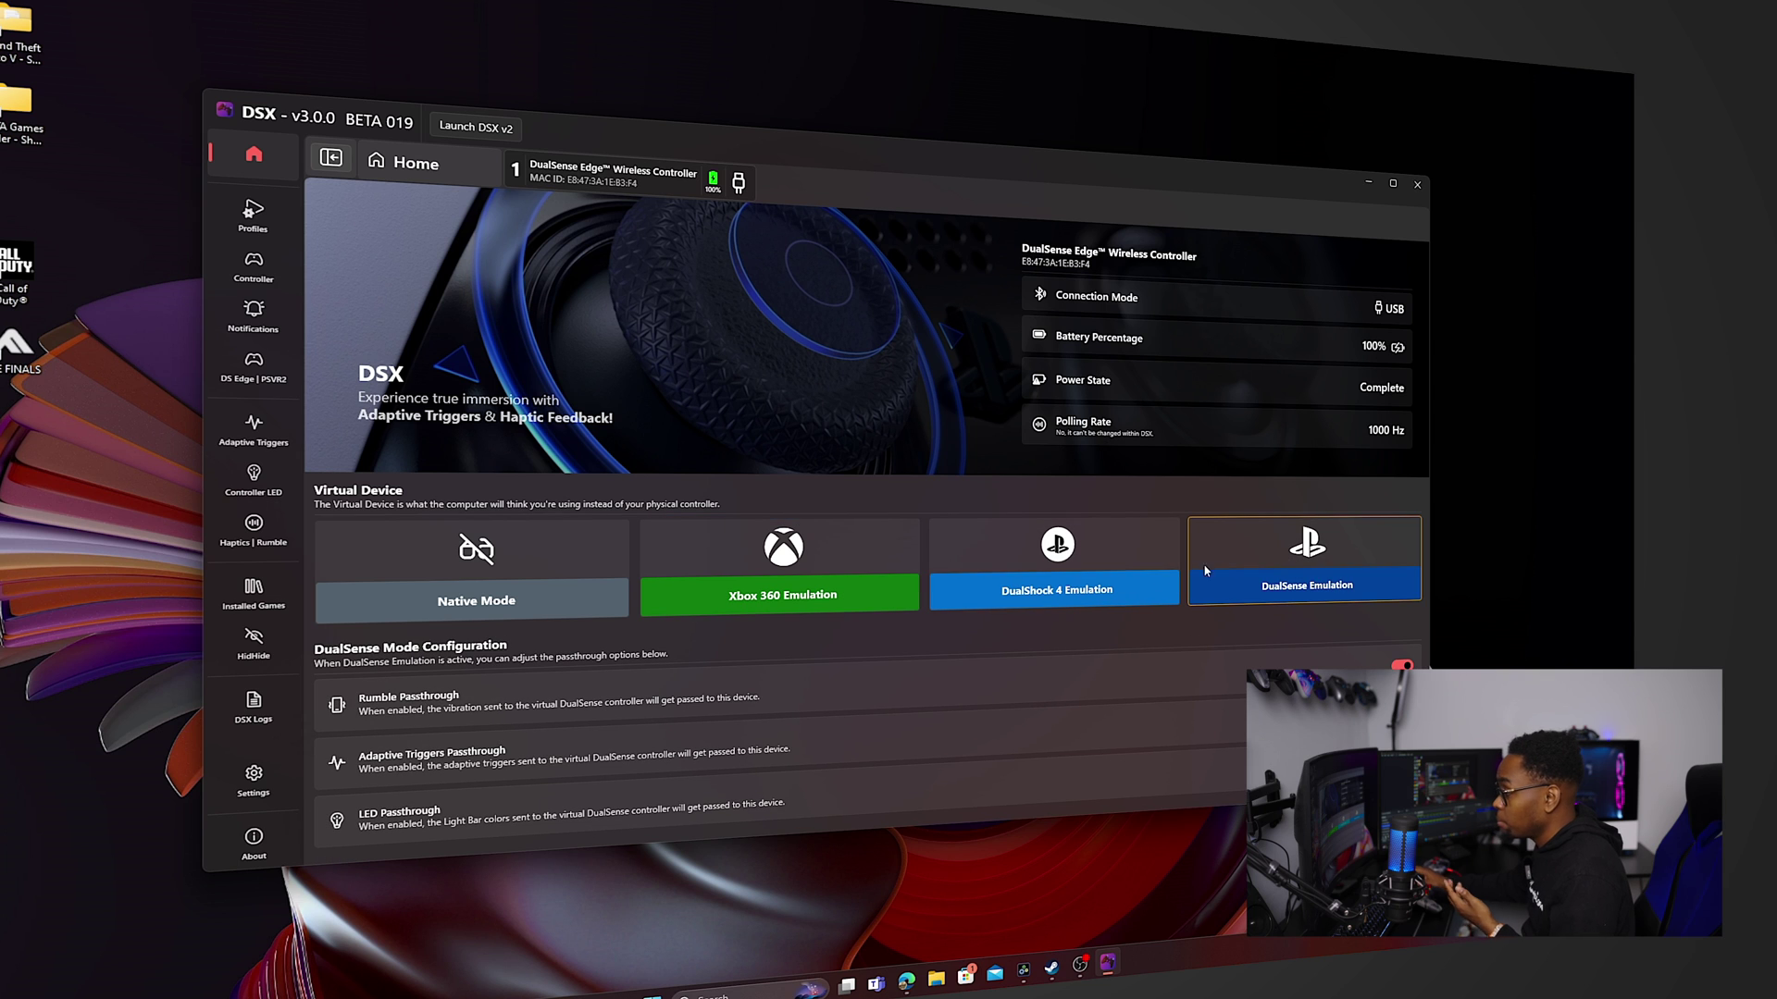
{"action": "left_click", "coordinate": [1046, 575]}
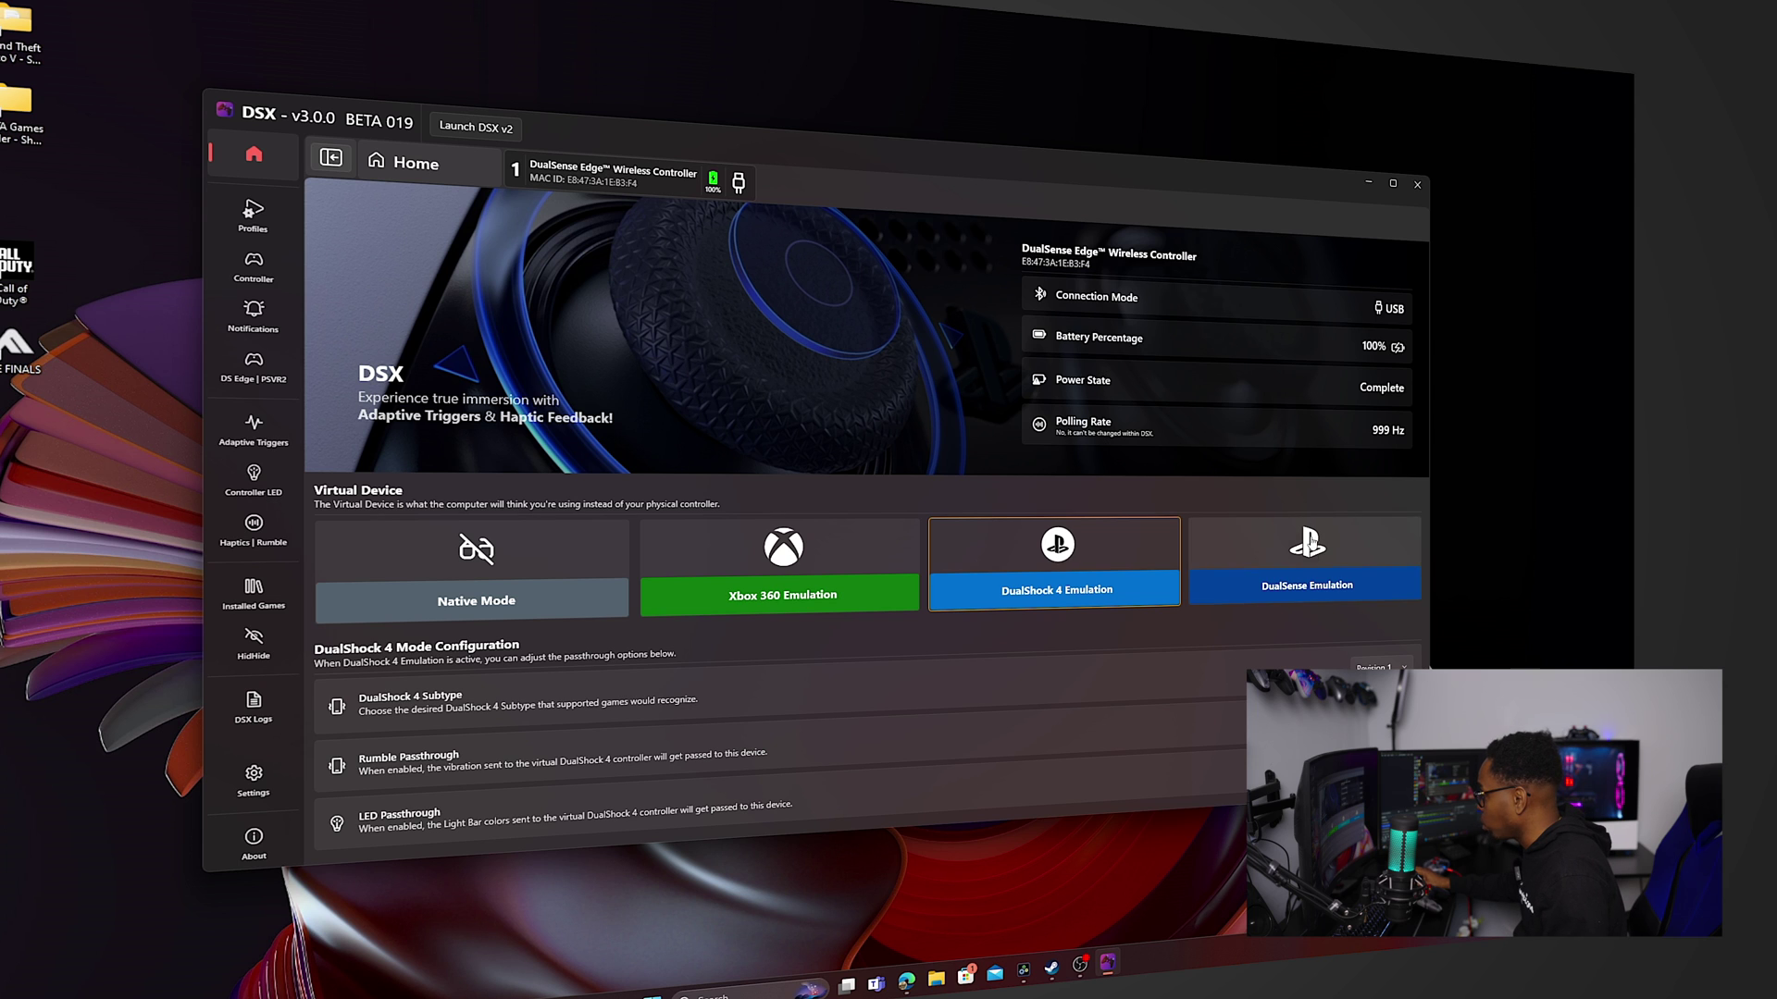
{"action": "left_click", "coordinate": [1282, 561]}
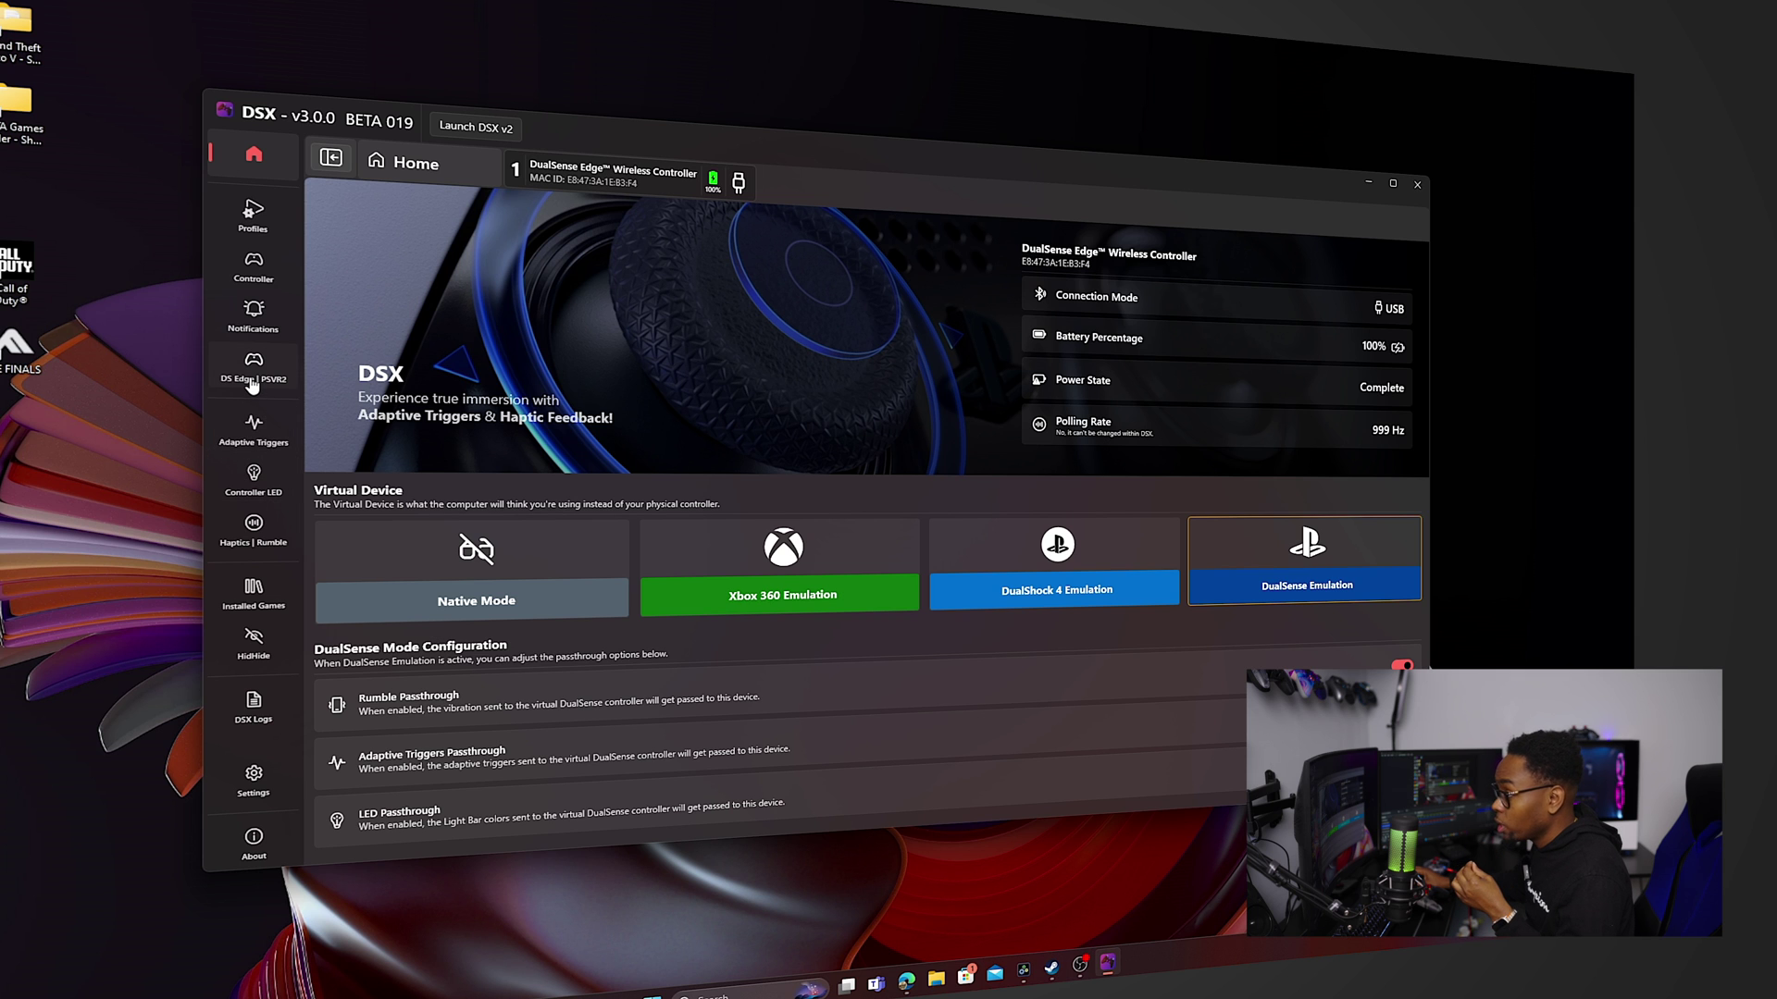
Maximize the DSX window, open the DualSense Edge internal profiles and look through the stored profiles.
{"action": "left_click", "coordinate": [1392, 183]}
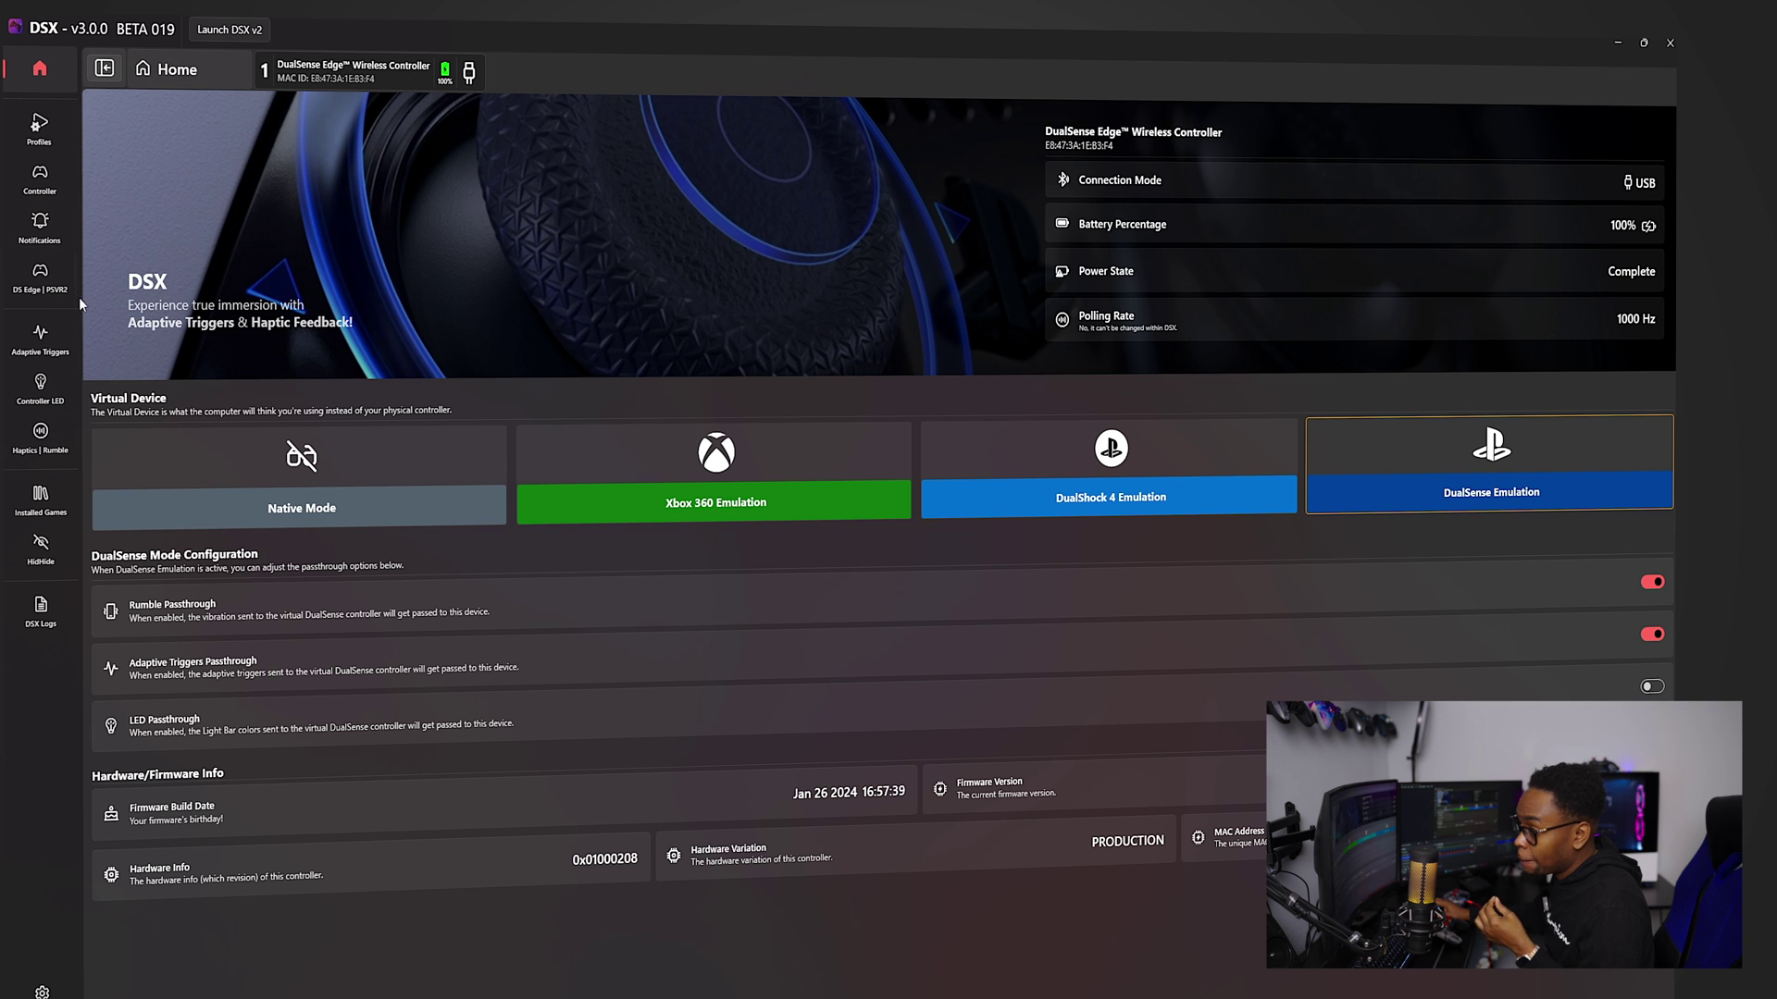
{"action": "left_click", "coordinate": [40, 282]}
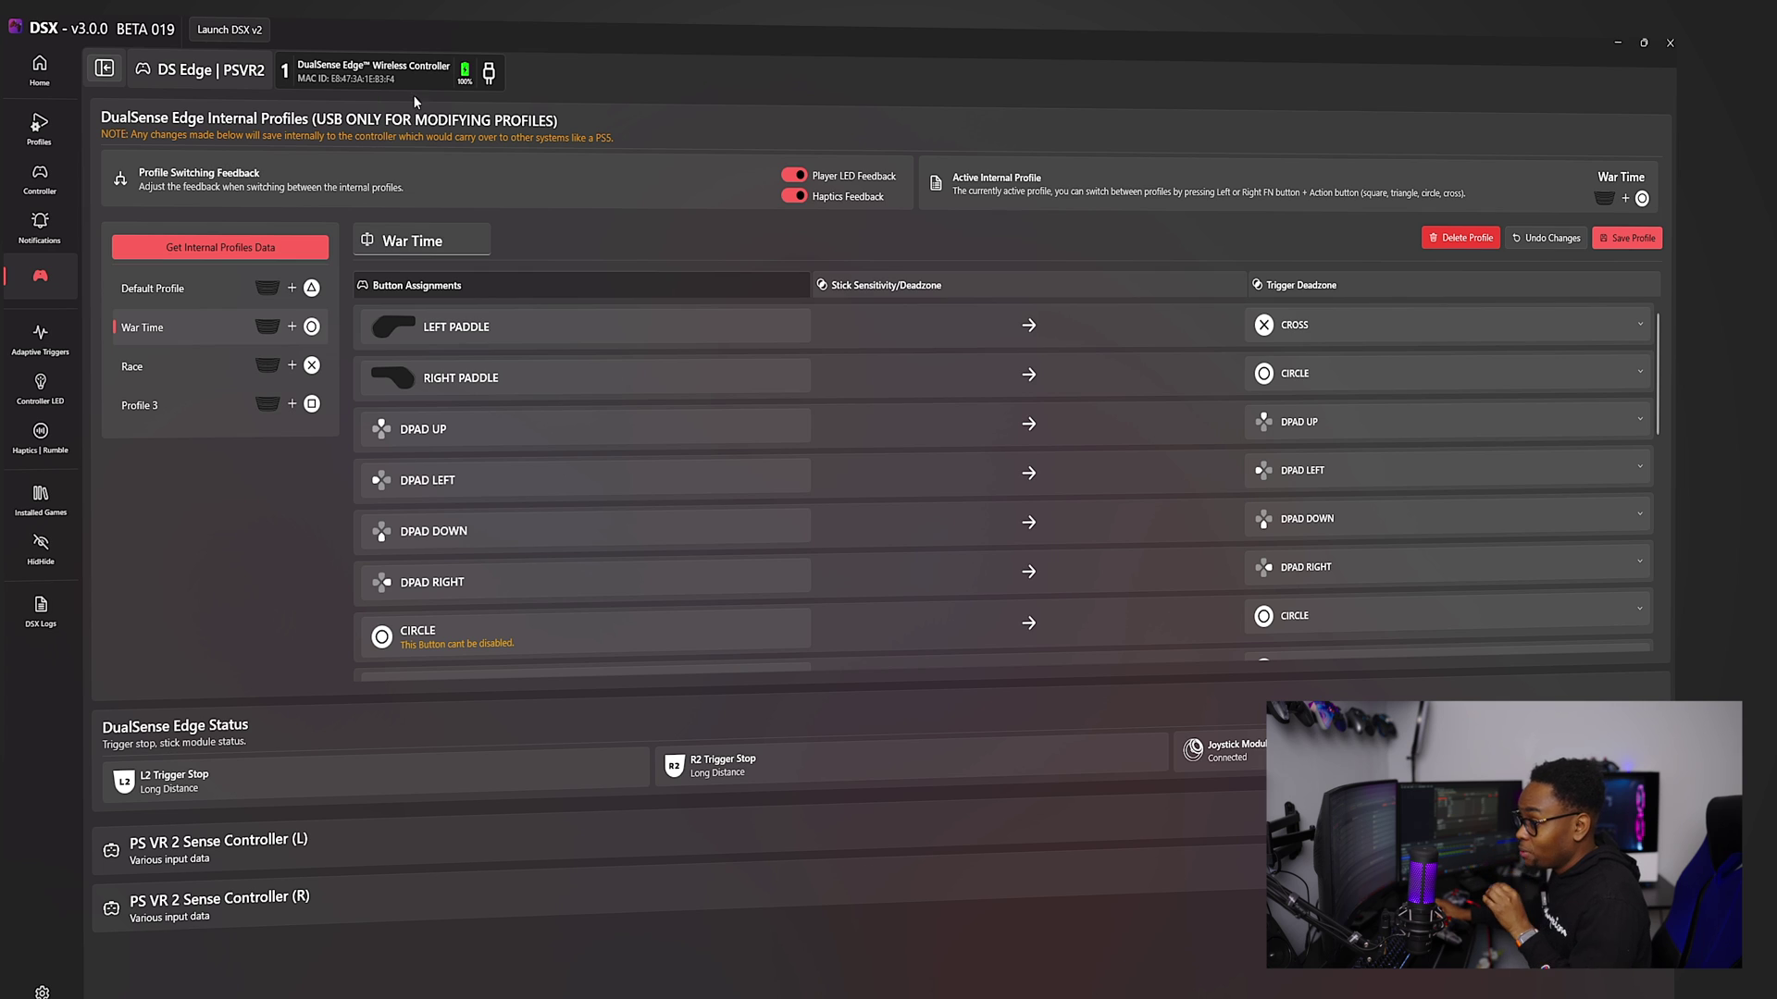
{"action": "left_click", "coordinate": [180, 403]}
{"action": "left_click", "coordinate": [174, 332]}
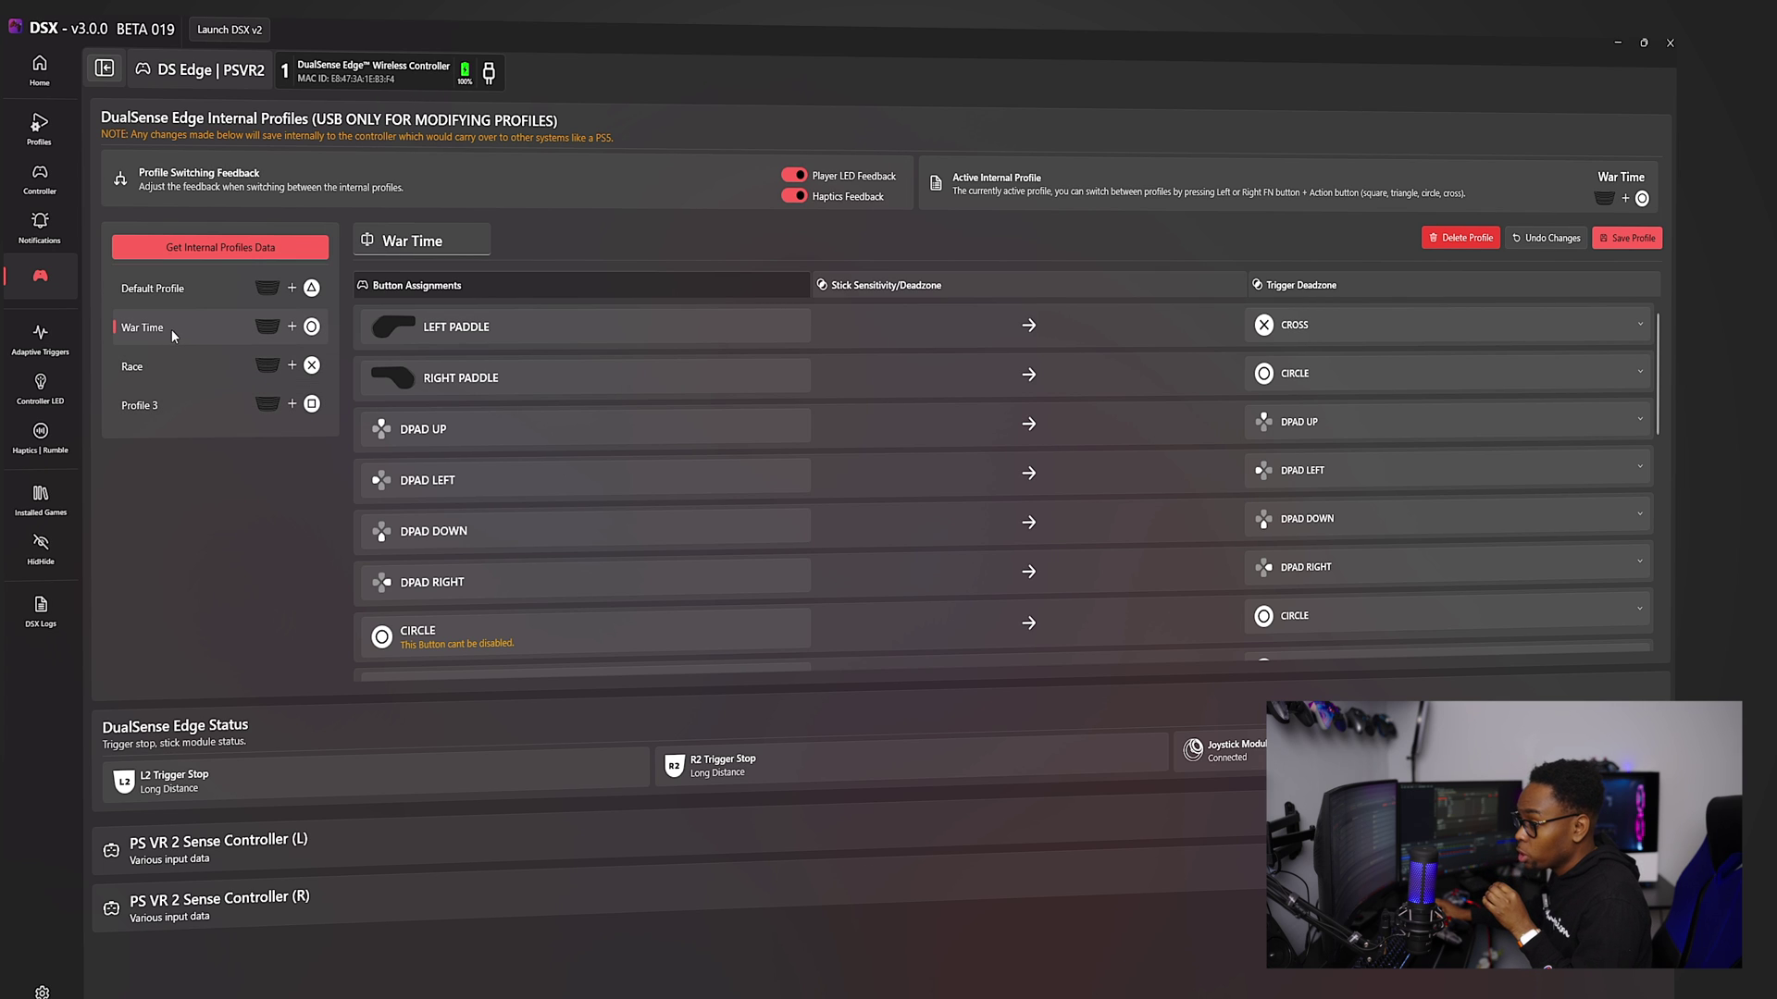
{"action": "left_click", "coordinate": [163, 369]}
Delete and reset Profile 3 of the DualSense Edge internal profiles.
{"action": "left_click", "coordinate": [186, 408]}
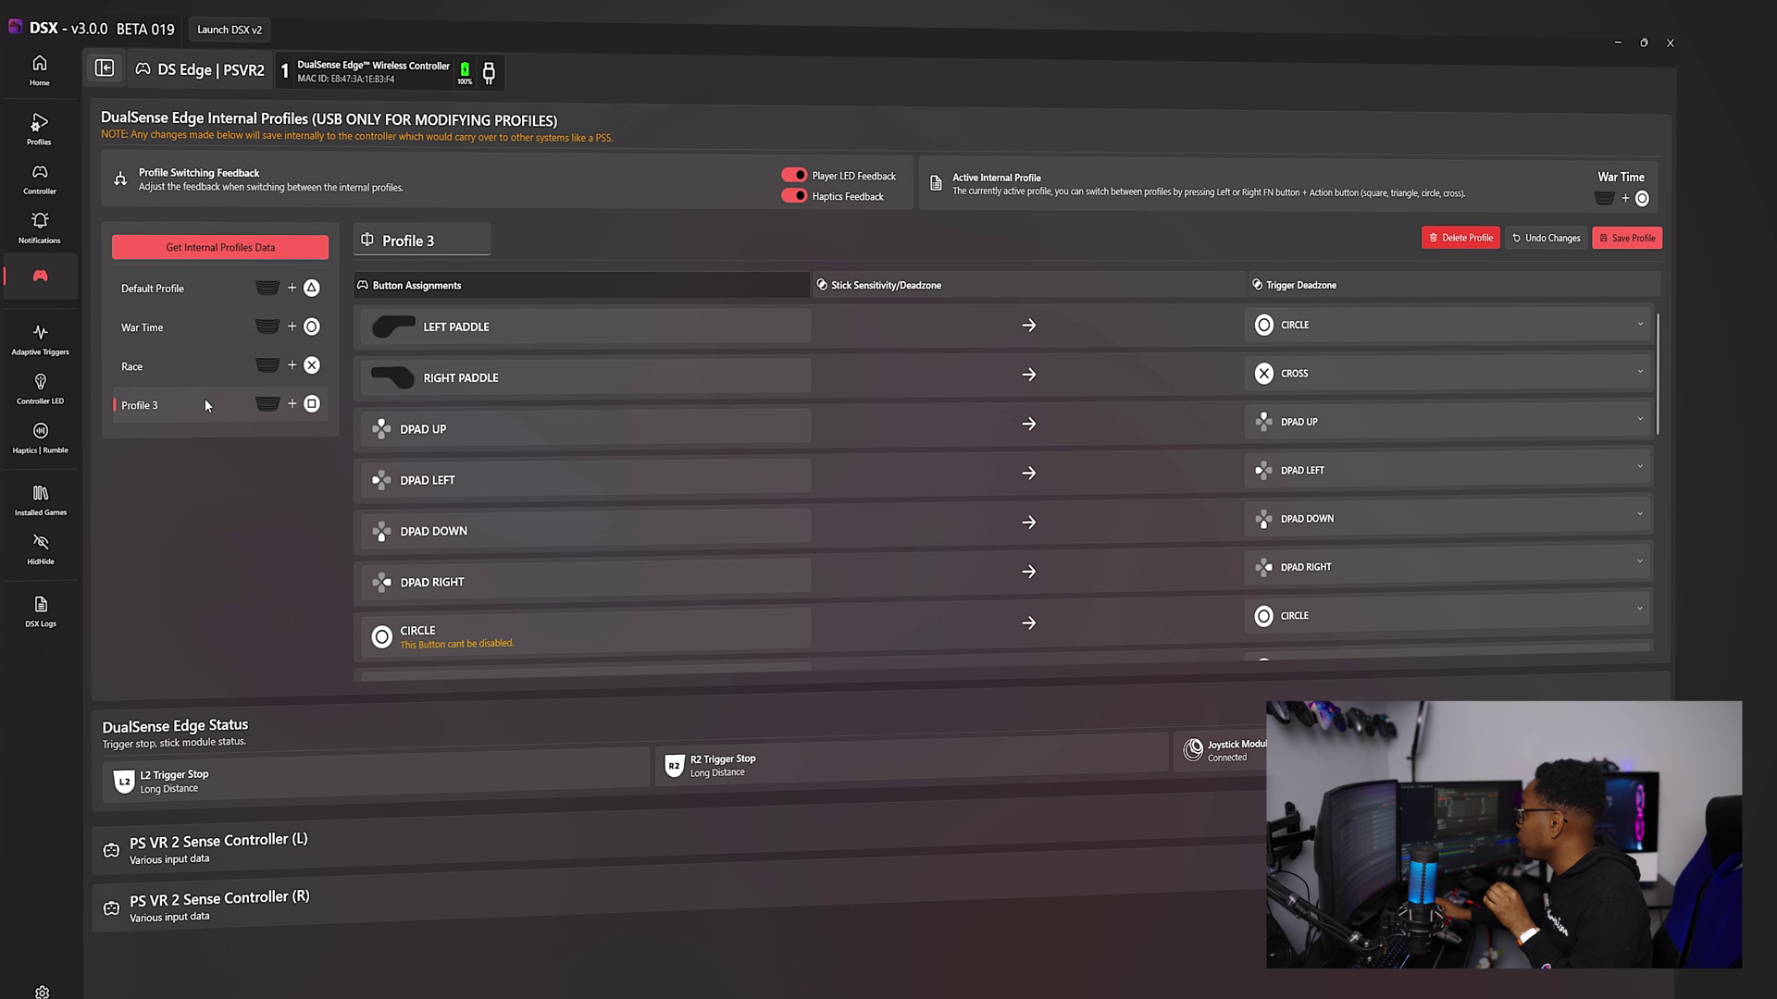
{"action": "left_click", "coordinate": [1457, 238]}
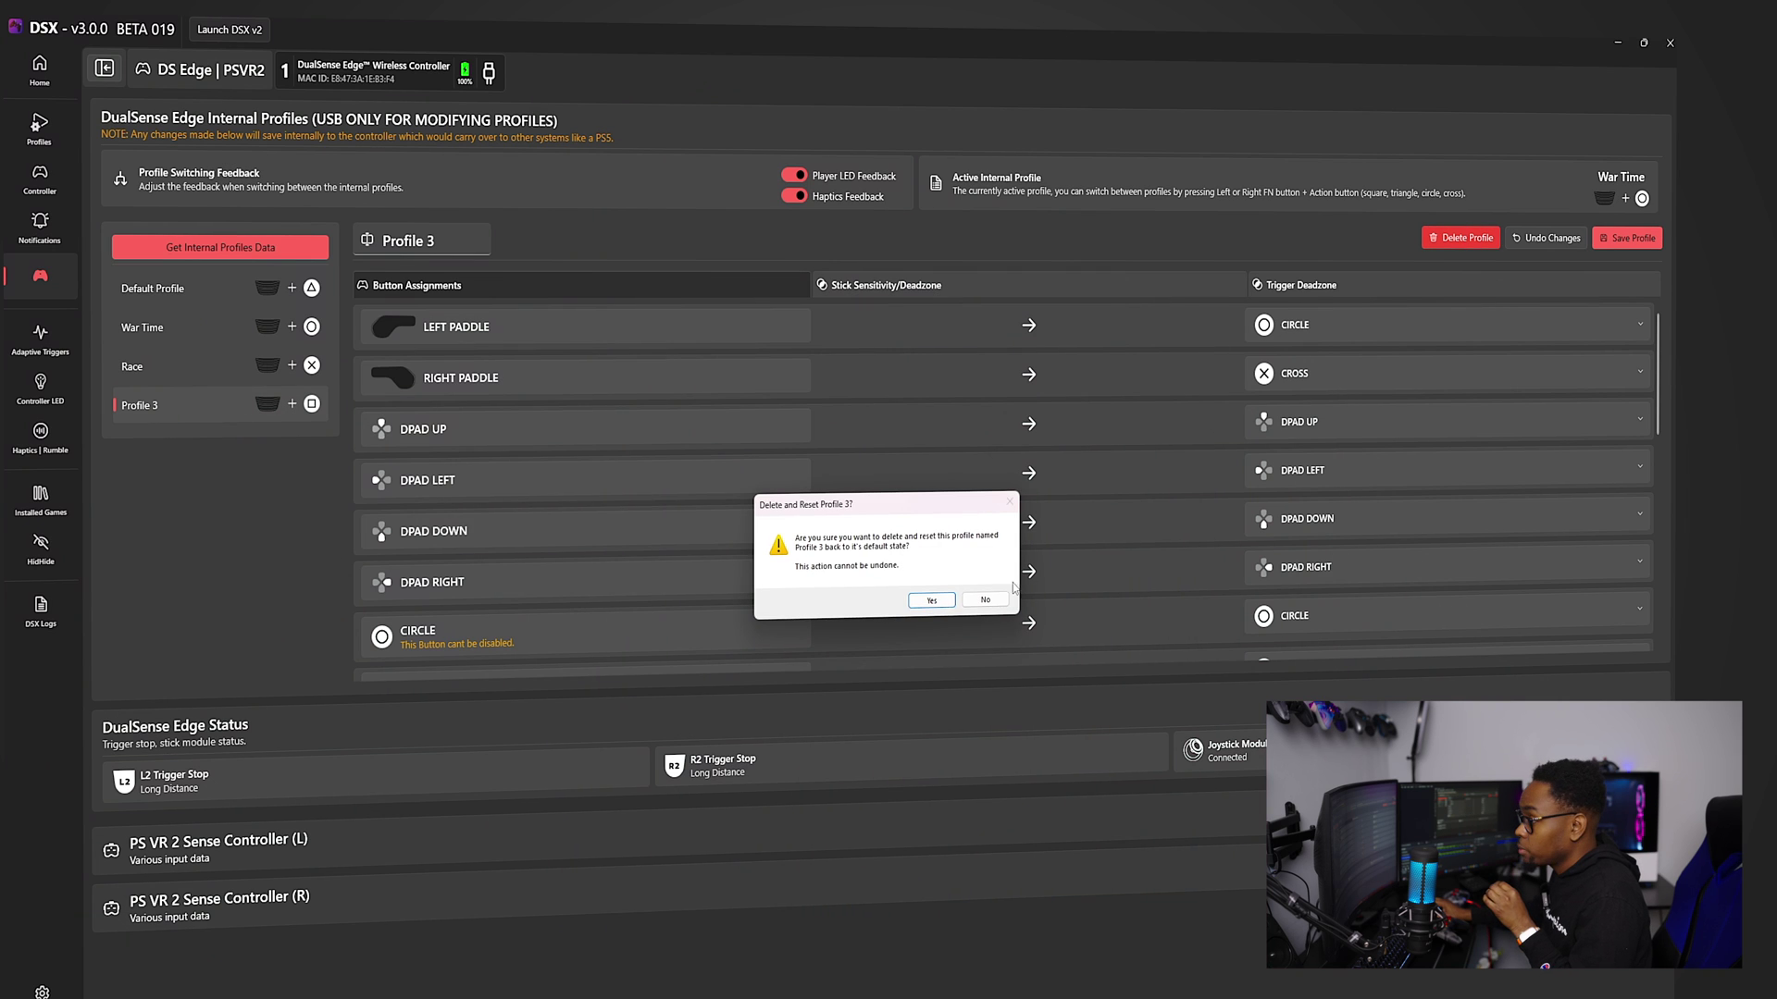
{"action": "left_click", "coordinate": [932, 601]}
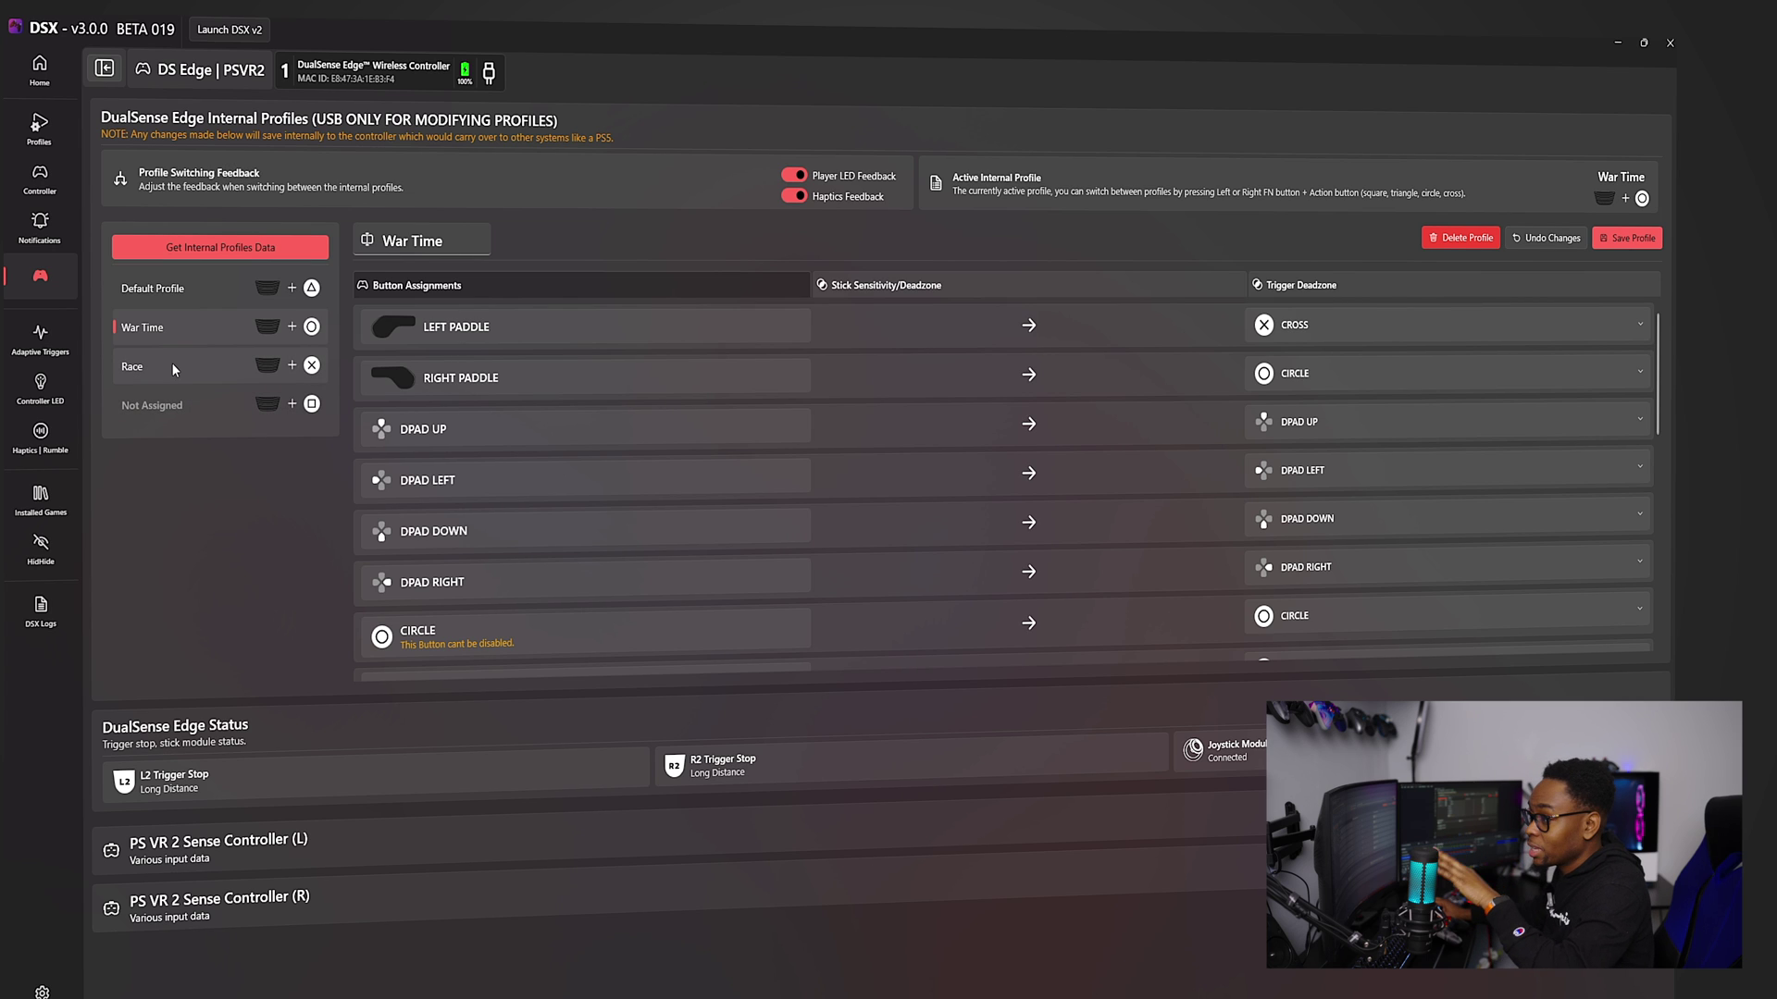
In the unassigned profile slot, map the left paddle to Circle and the right paddle to Cross.
{"action": "left_click", "coordinate": [177, 412]}
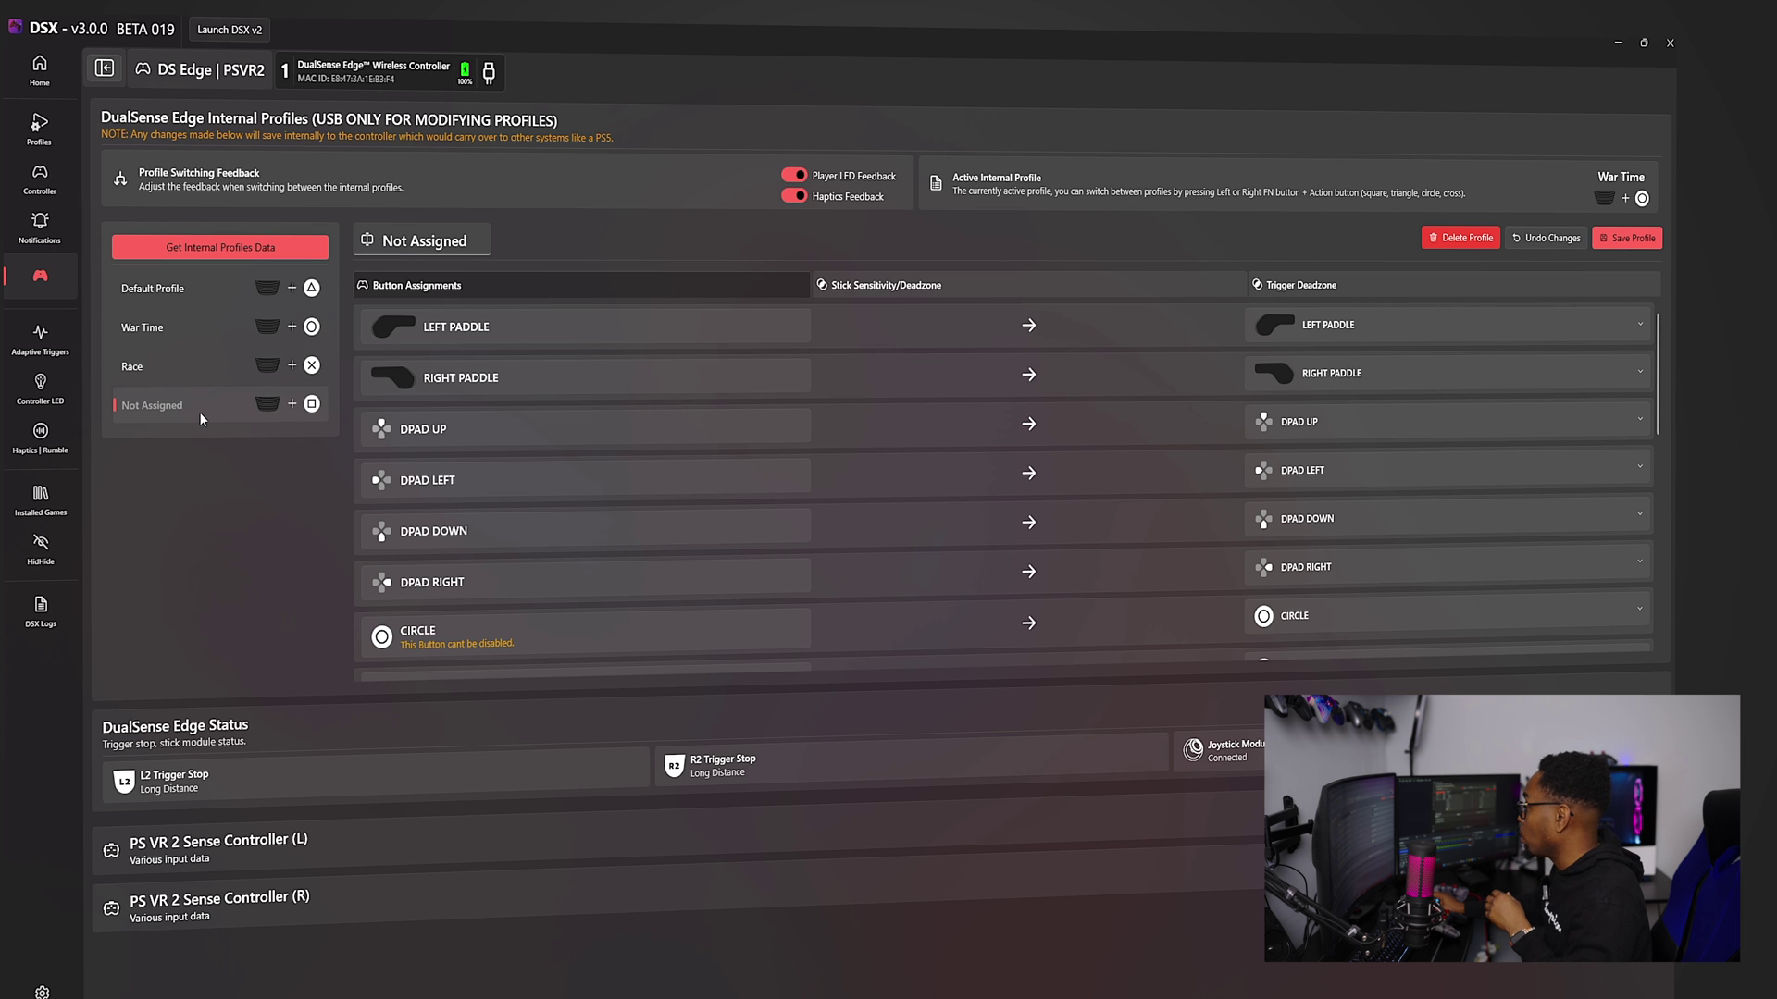
{"action": "left_click", "coordinate": [1312, 324]}
{"action": "left_click", "coordinate": [1321, 623]}
{"action": "left_click", "coordinate": [1315, 378]}
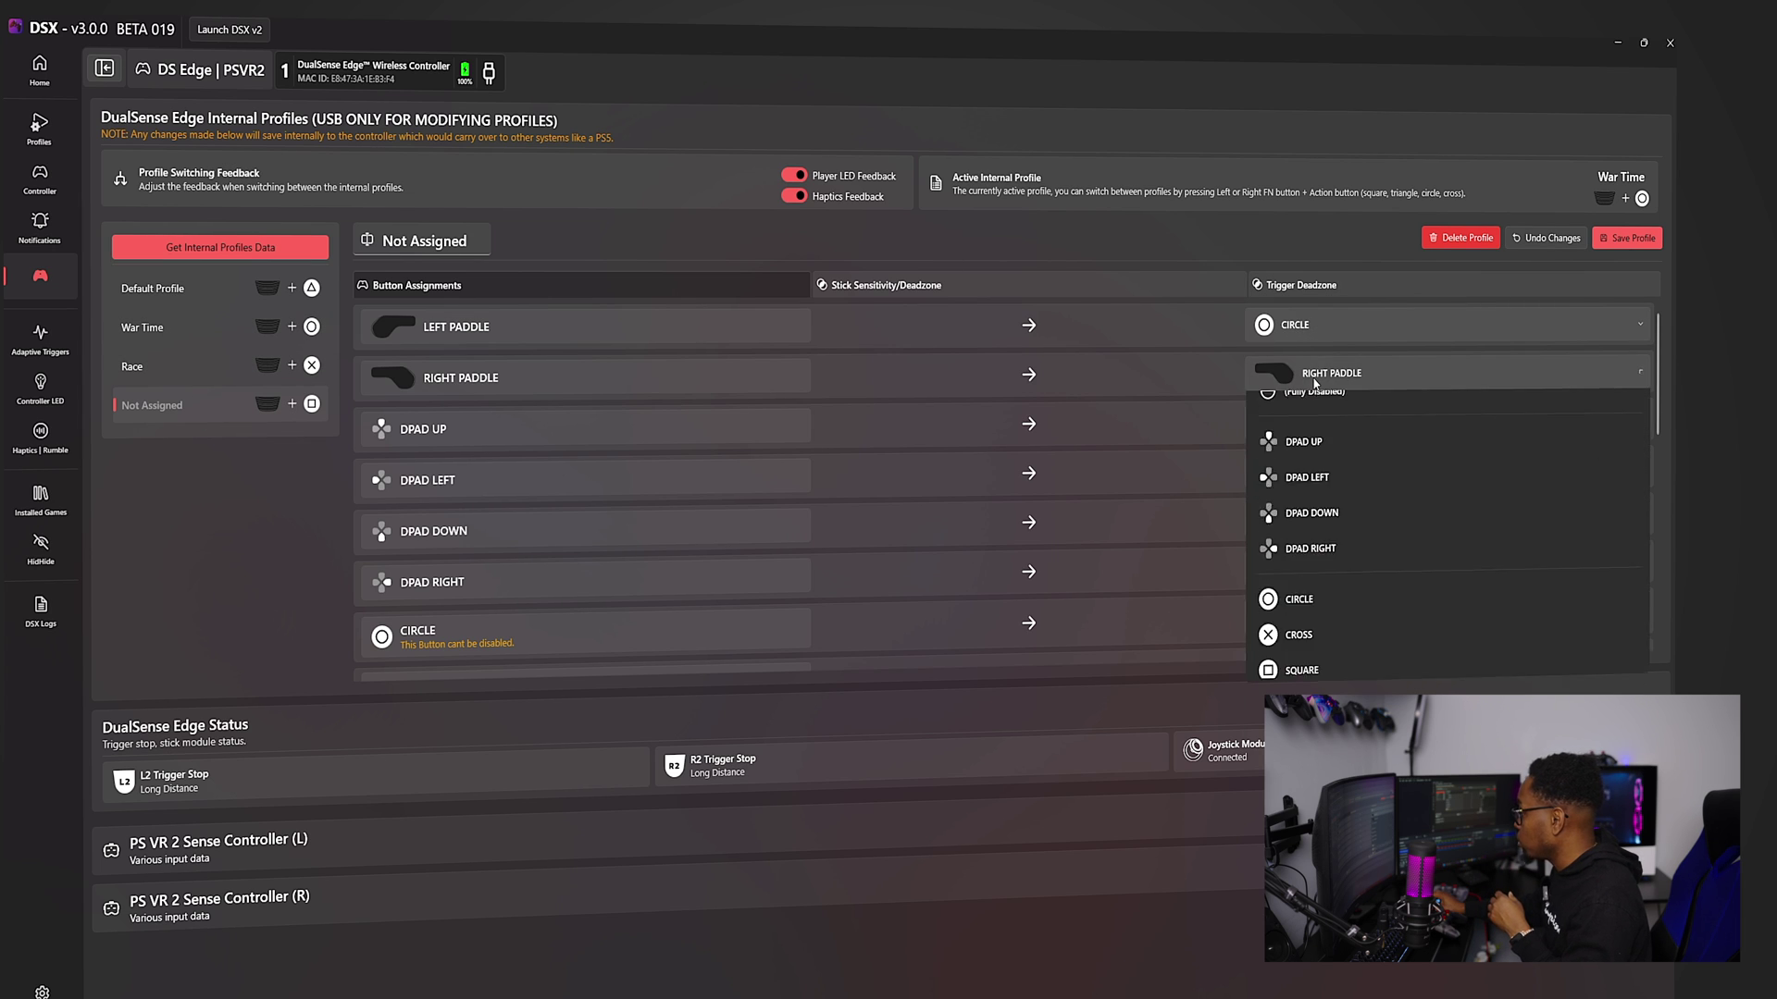
{"action": "left_click", "coordinate": [1337, 636]}
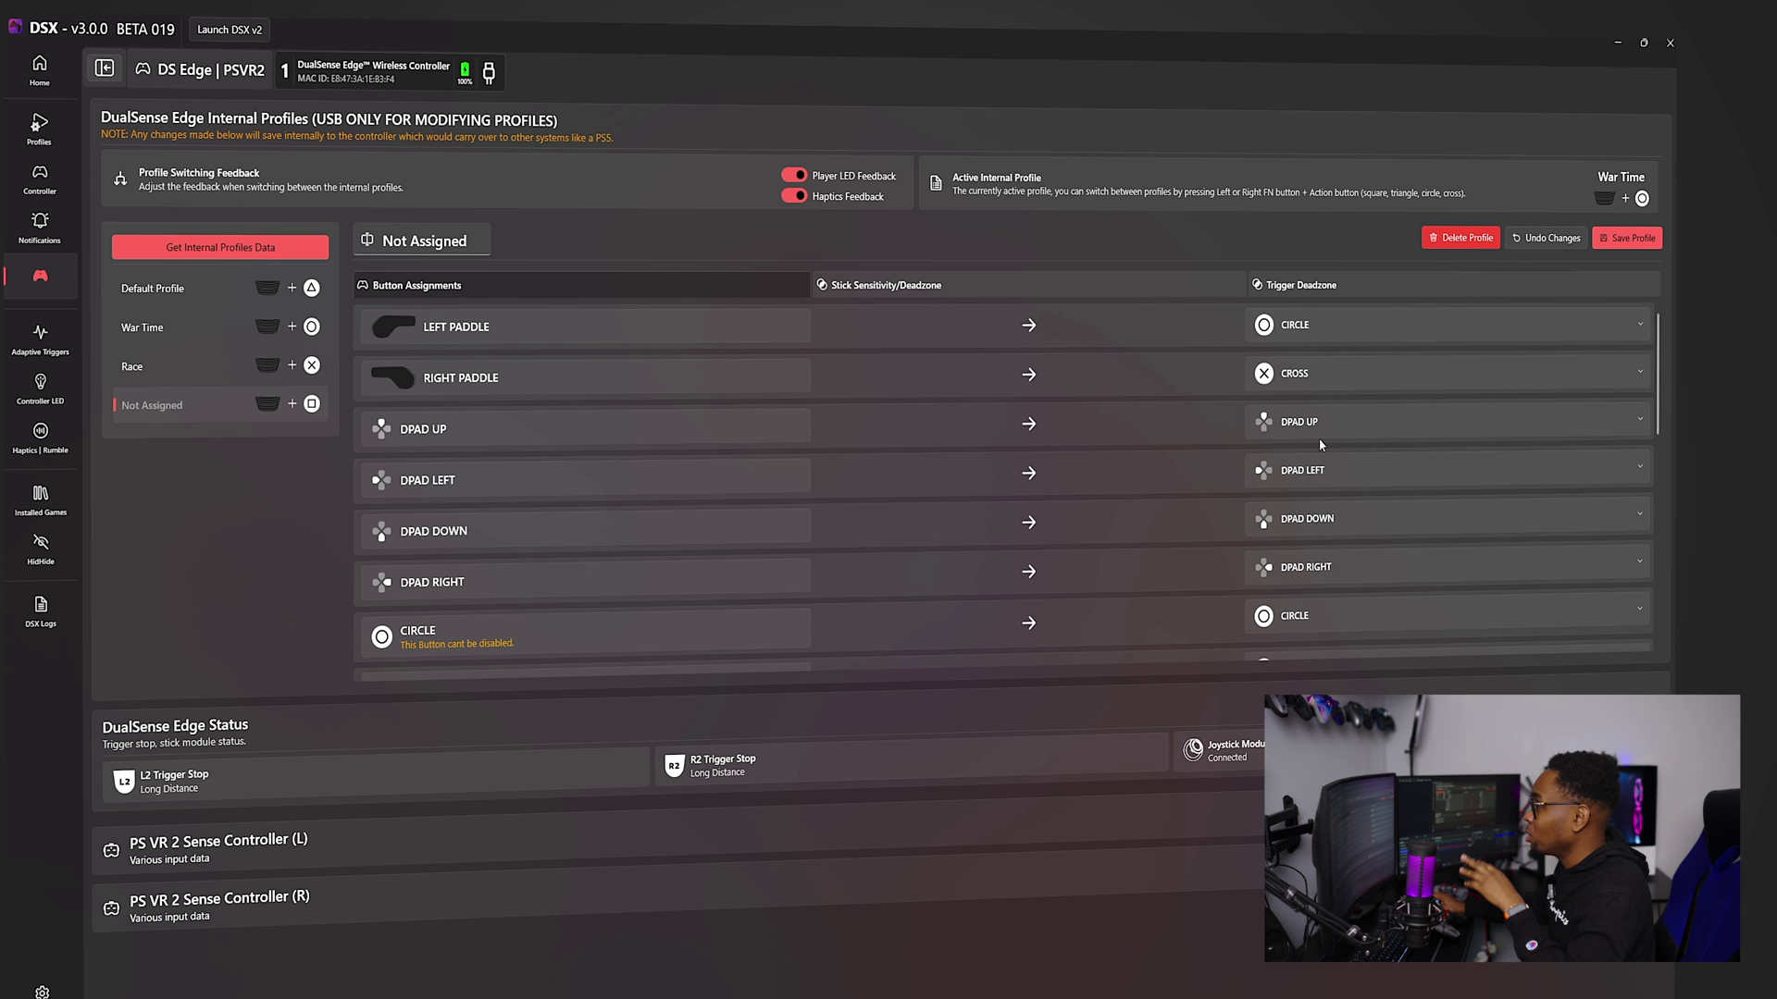
Review the remaining button assignments of the unassigned profile and open its stick sensitivity and deadzone settings.
{"action": "scroll", "coordinate": [448, 575], "scroll_direction": "down", "scroll_amount": 3}
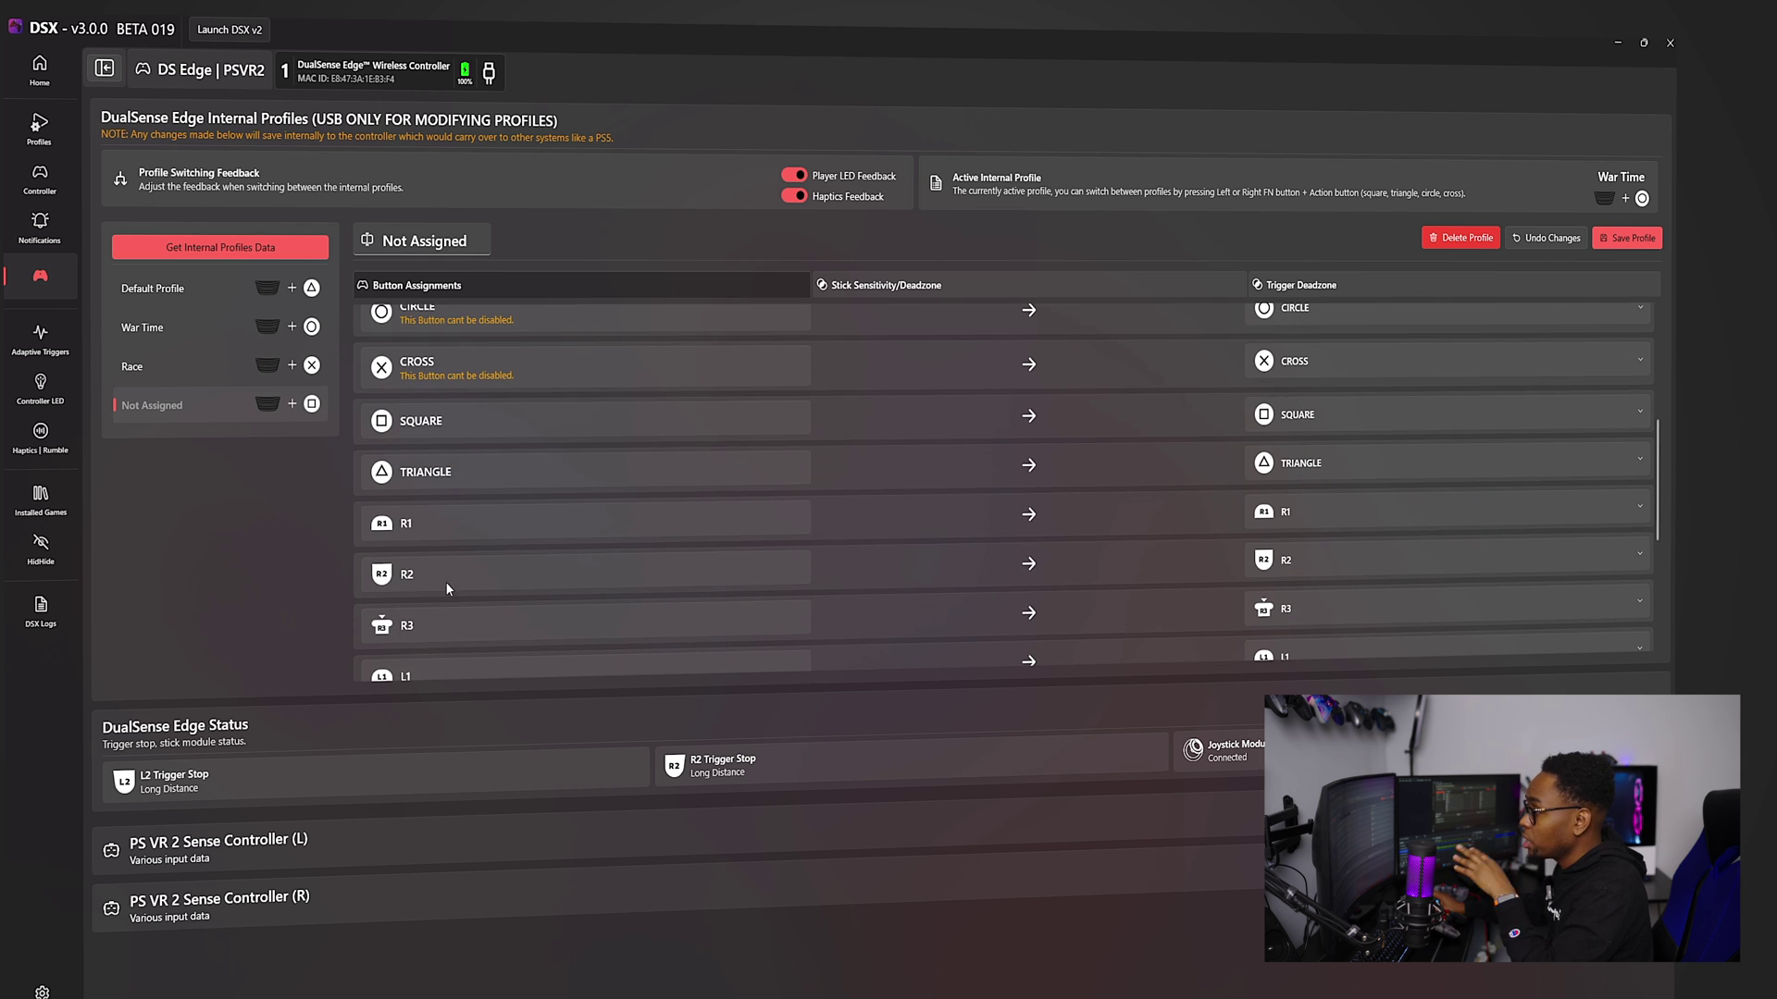
{"action": "scroll", "coordinate": [452, 568], "scroll_direction": "down", "scroll_amount": 5}
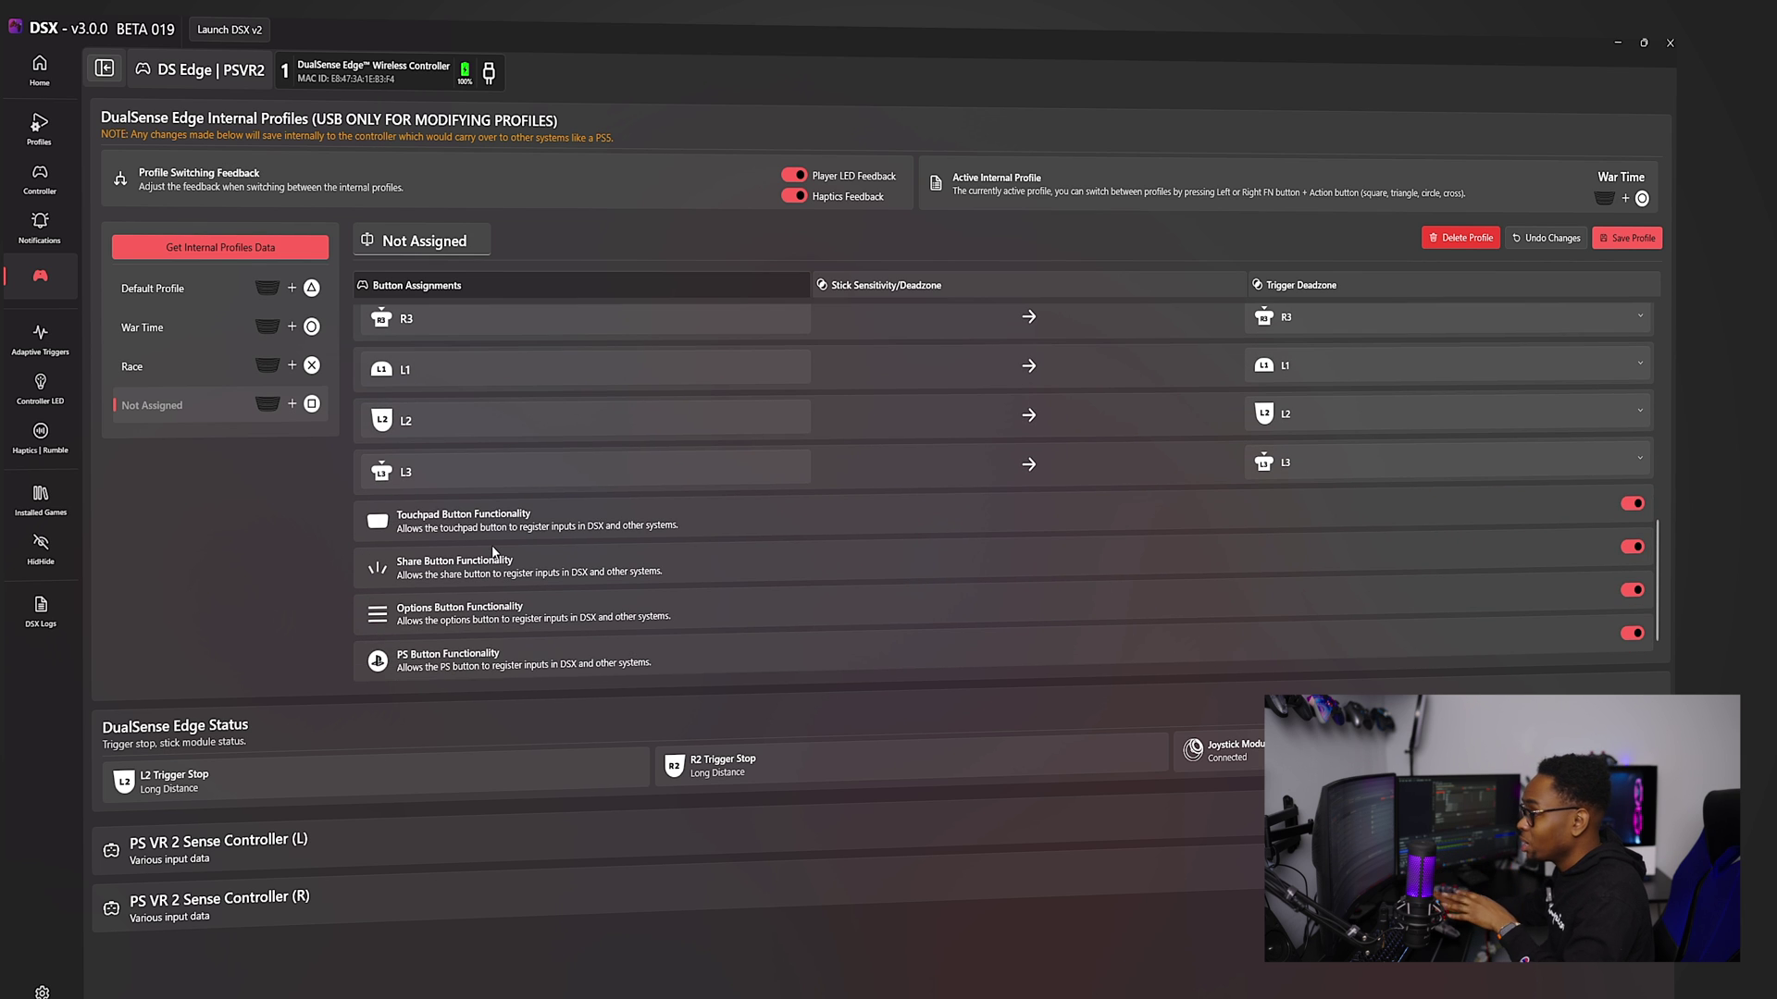
{"action": "scroll", "coordinate": [479, 531], "scroll_direction": "up", "scroll_amount": 8}
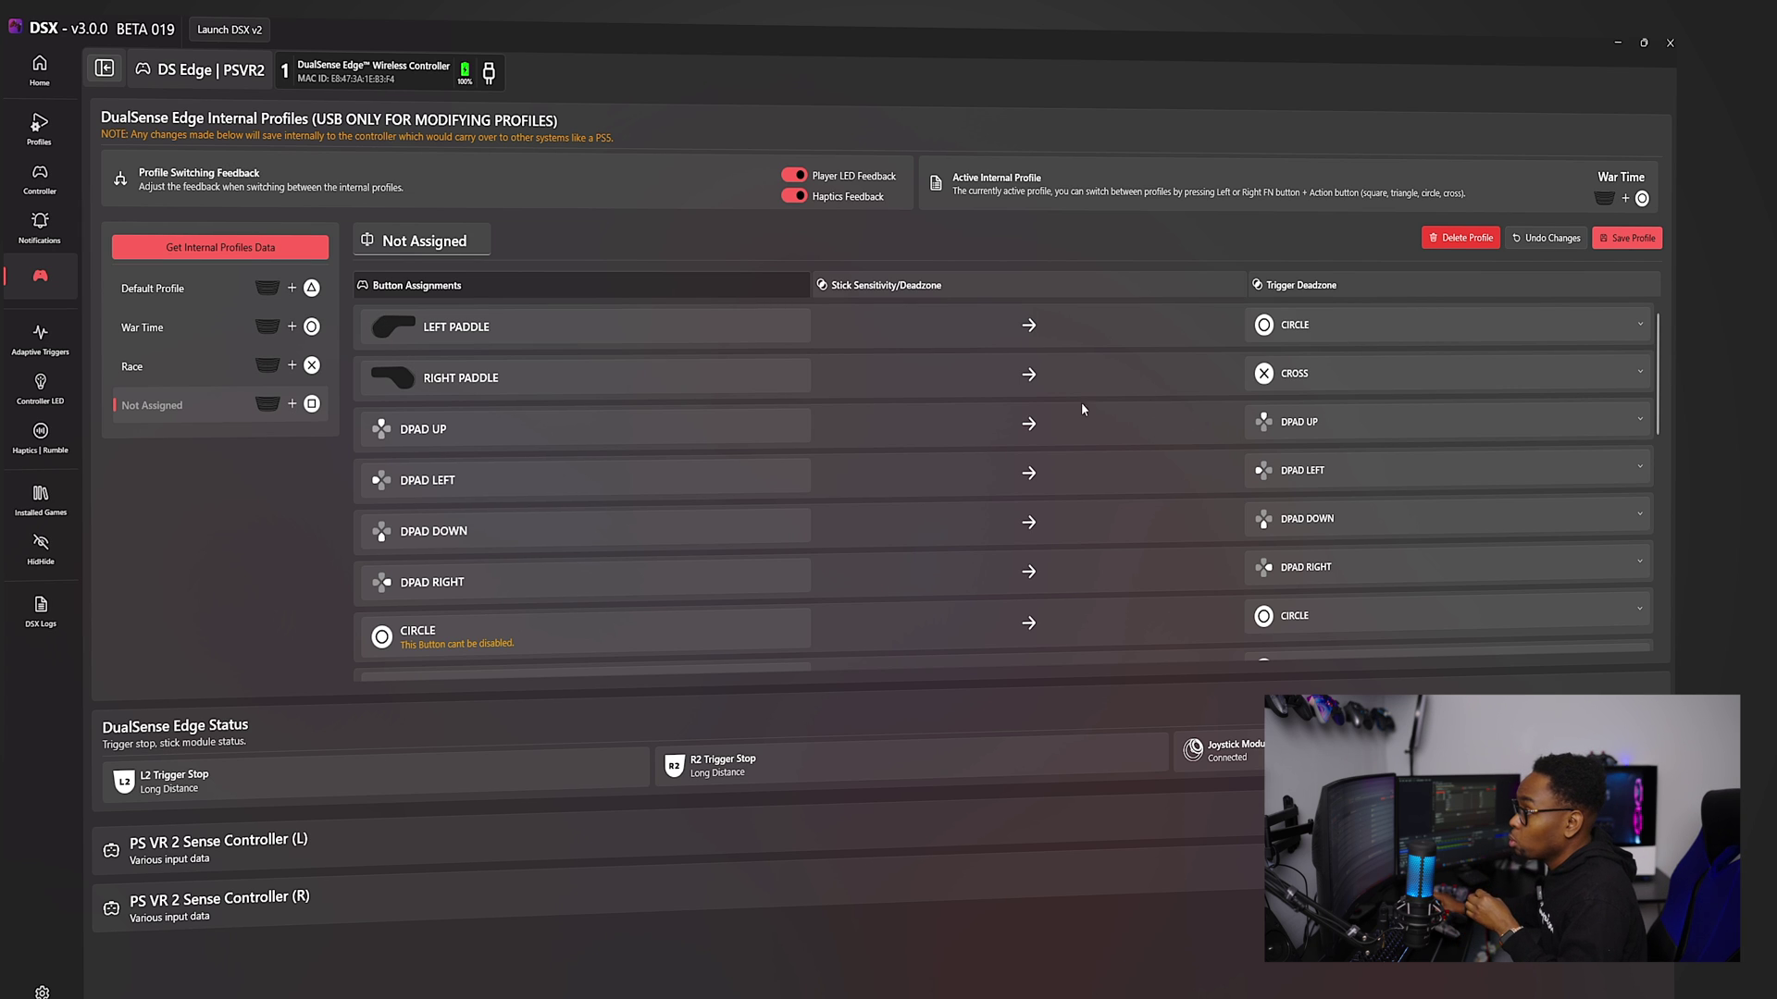
{"action": "left_click", "coordinate": [934, 289]}
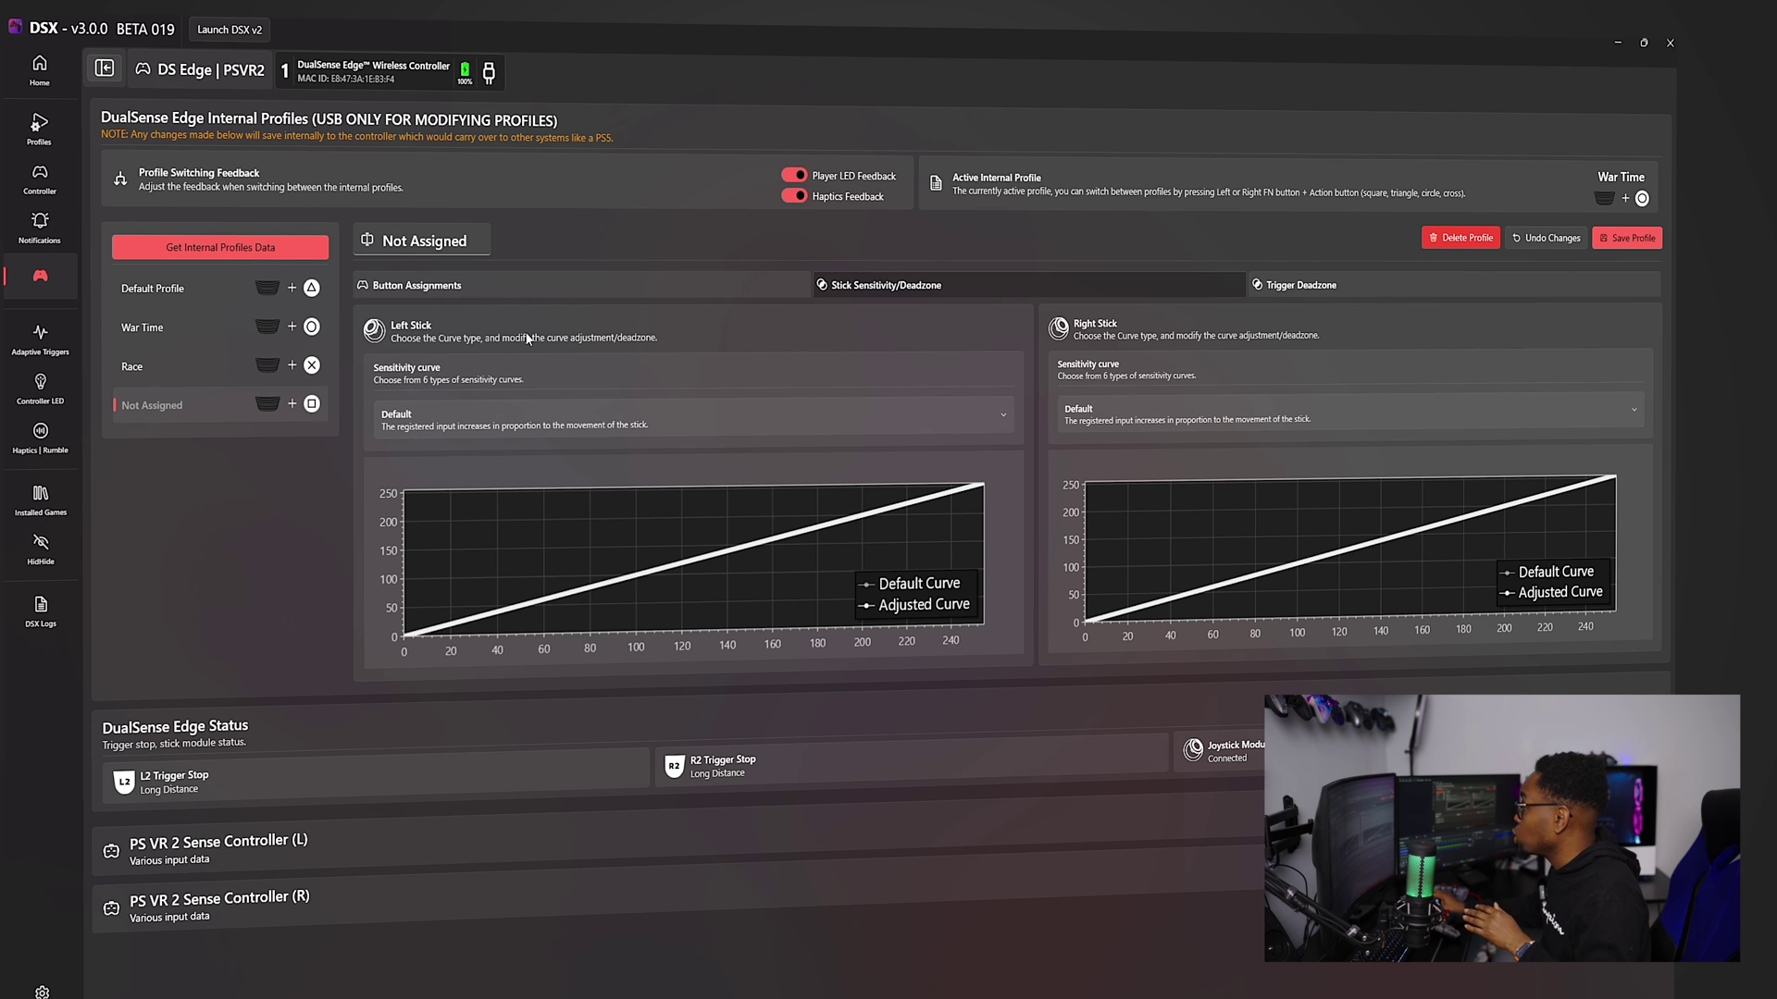
Set the upper end of the L2 and R2 trigger input ranges to 2 and save the unassigned internal profile.
{"action": "left_click", "coordinate": [1300, 285]}
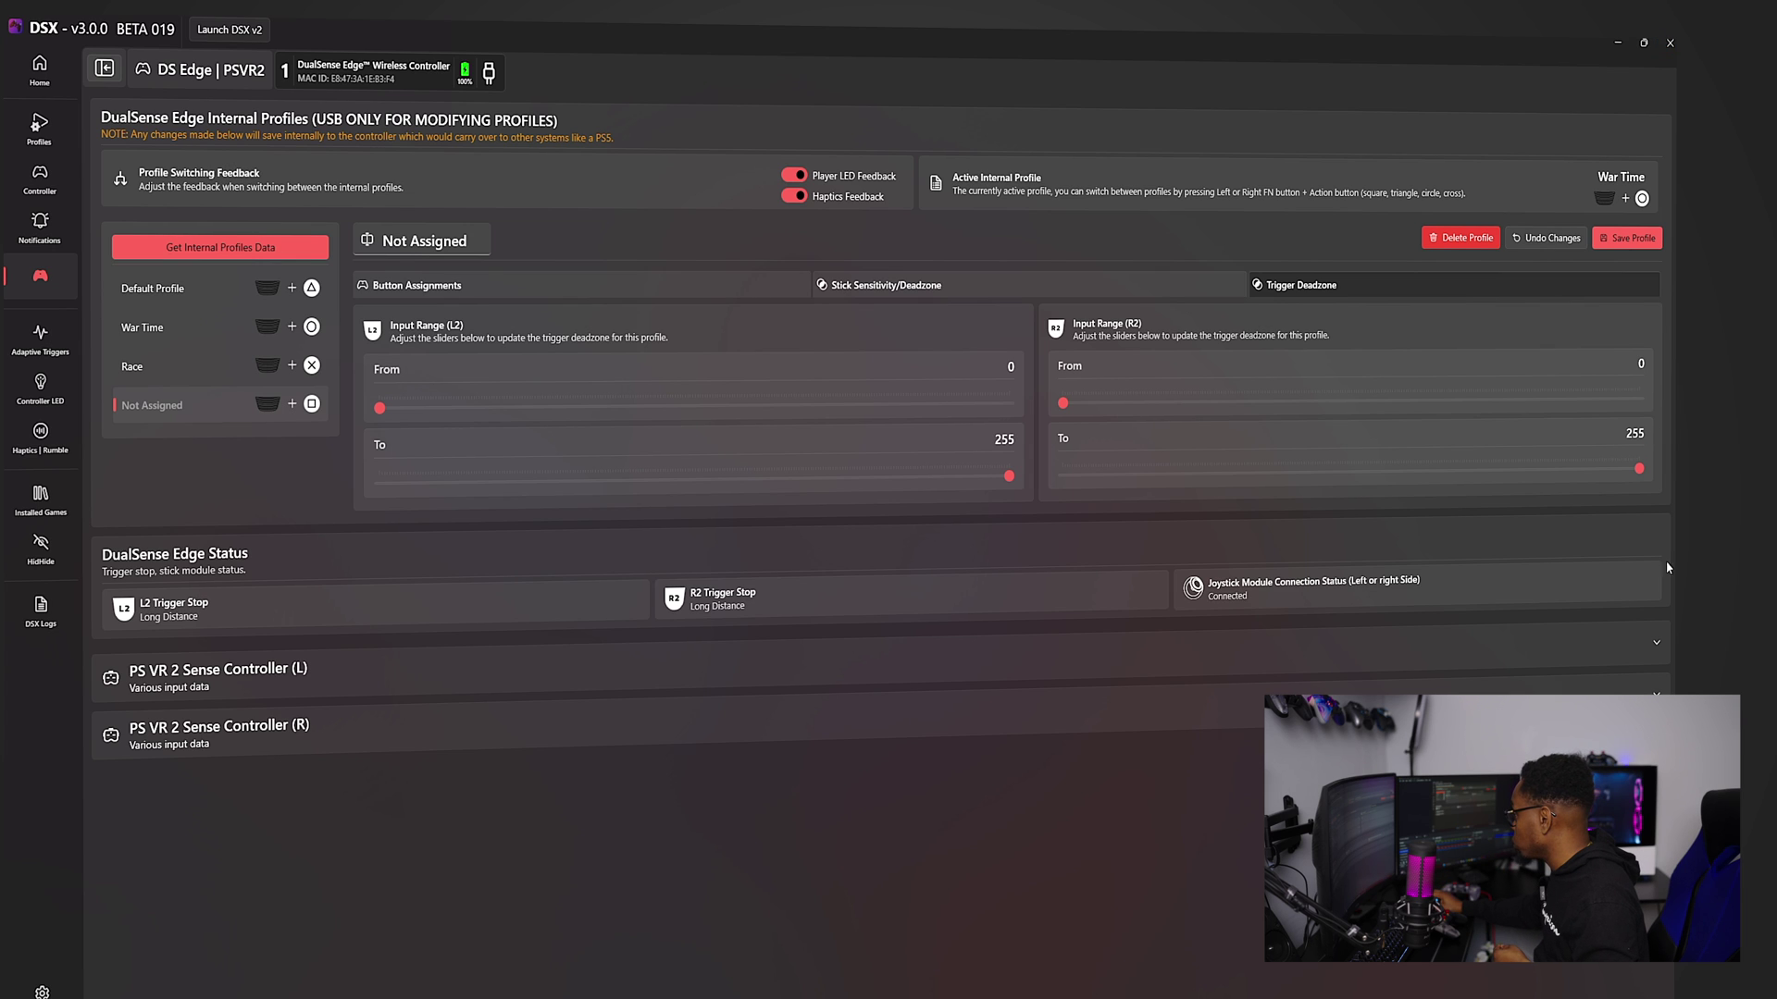
{"action": "left_click_drag", "start_coordinate": [1636, 470], "coordinate": [1000, 496]}
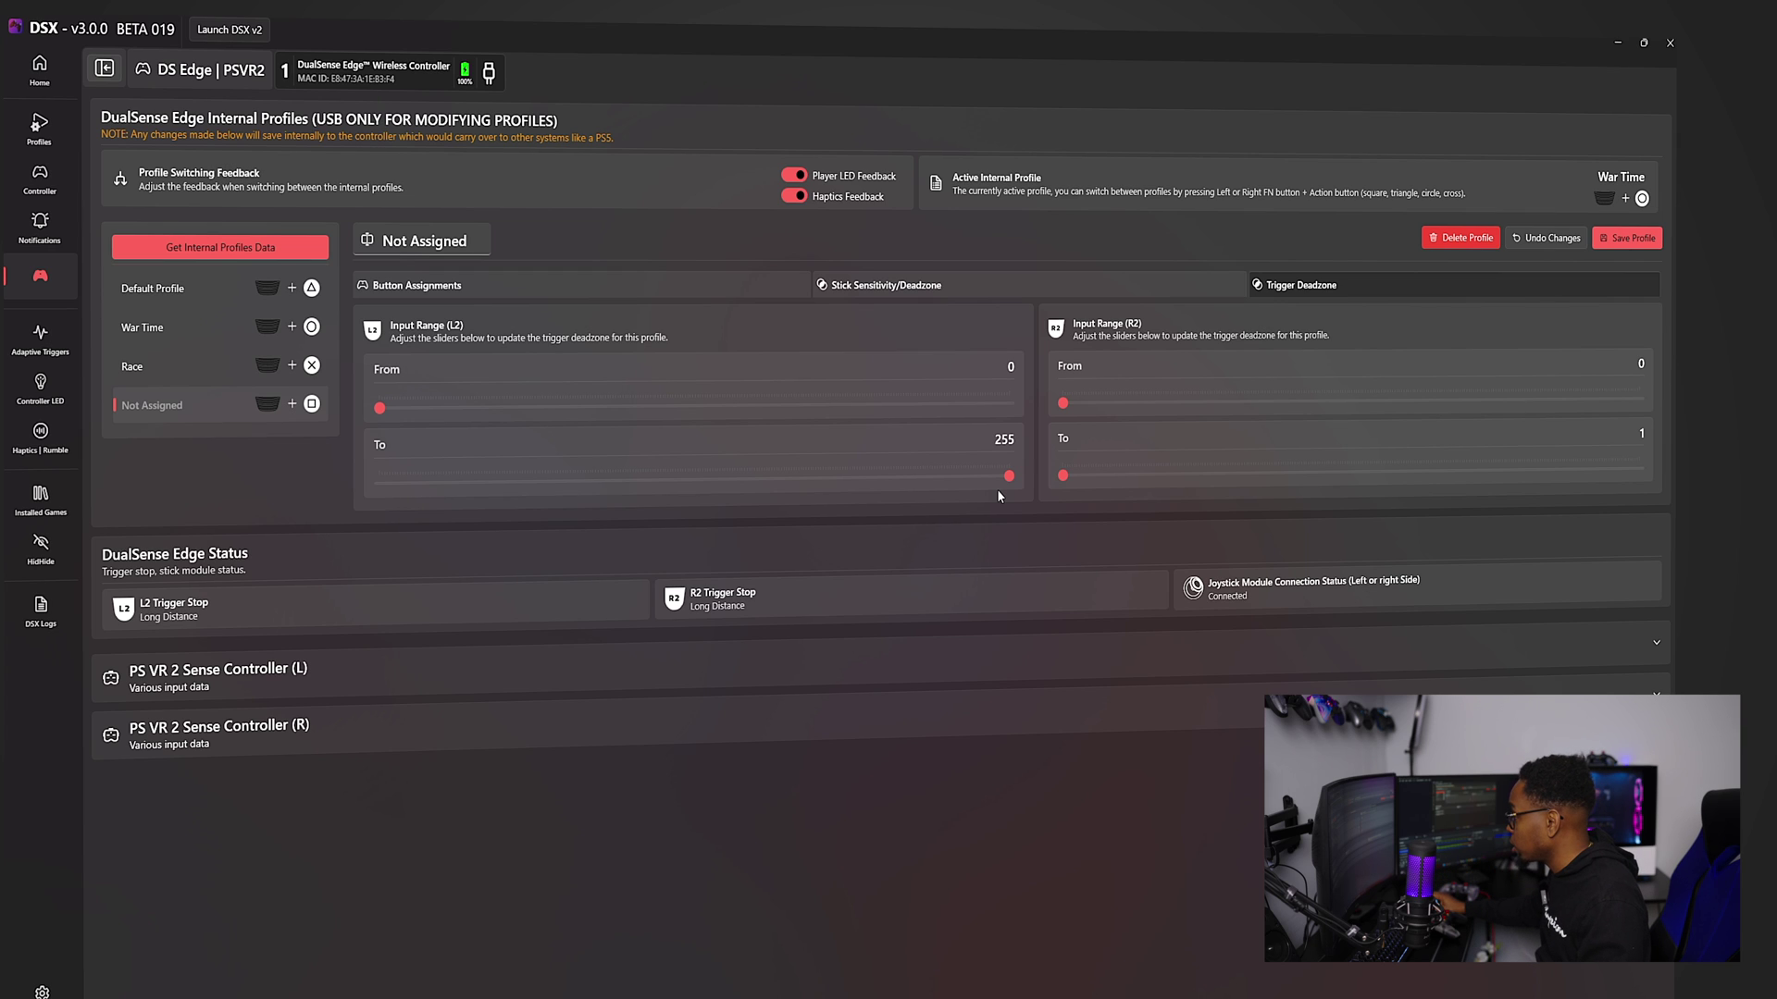
{"action": "left_click_drag", "start_coordinate": [1062, 475], "coordinate": [382, 486]}
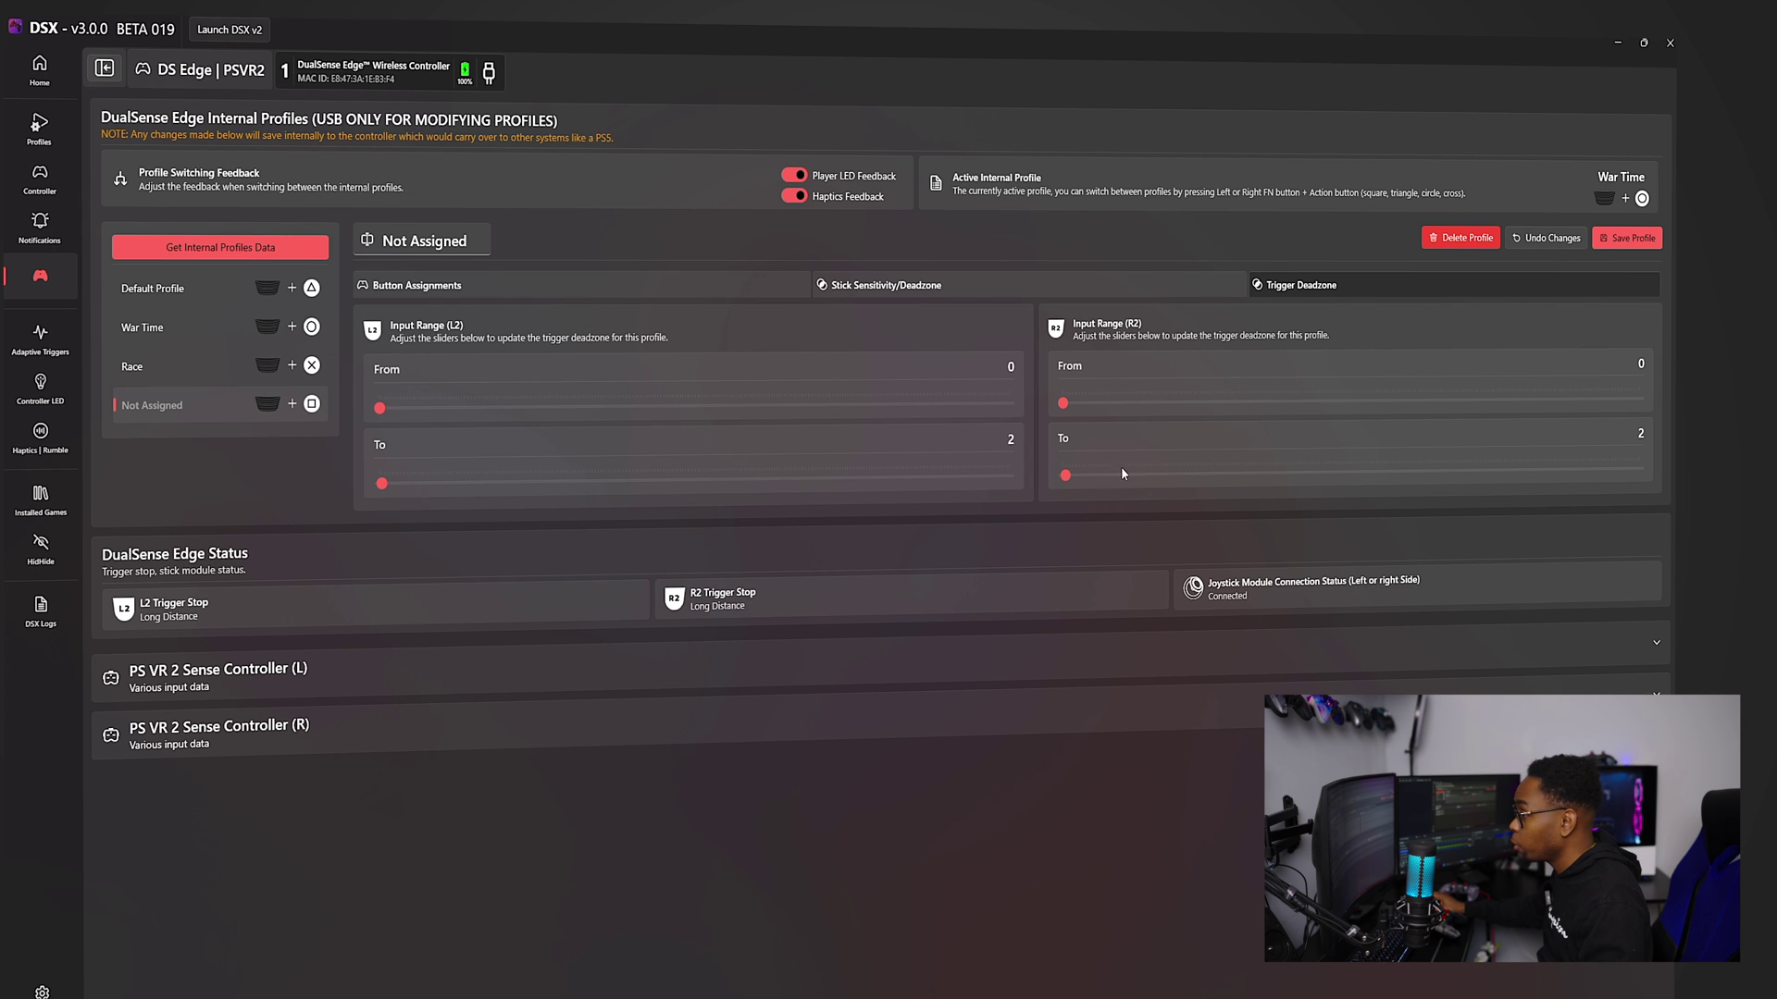
{"action": "left_click", "coordinate": [601, 282]}
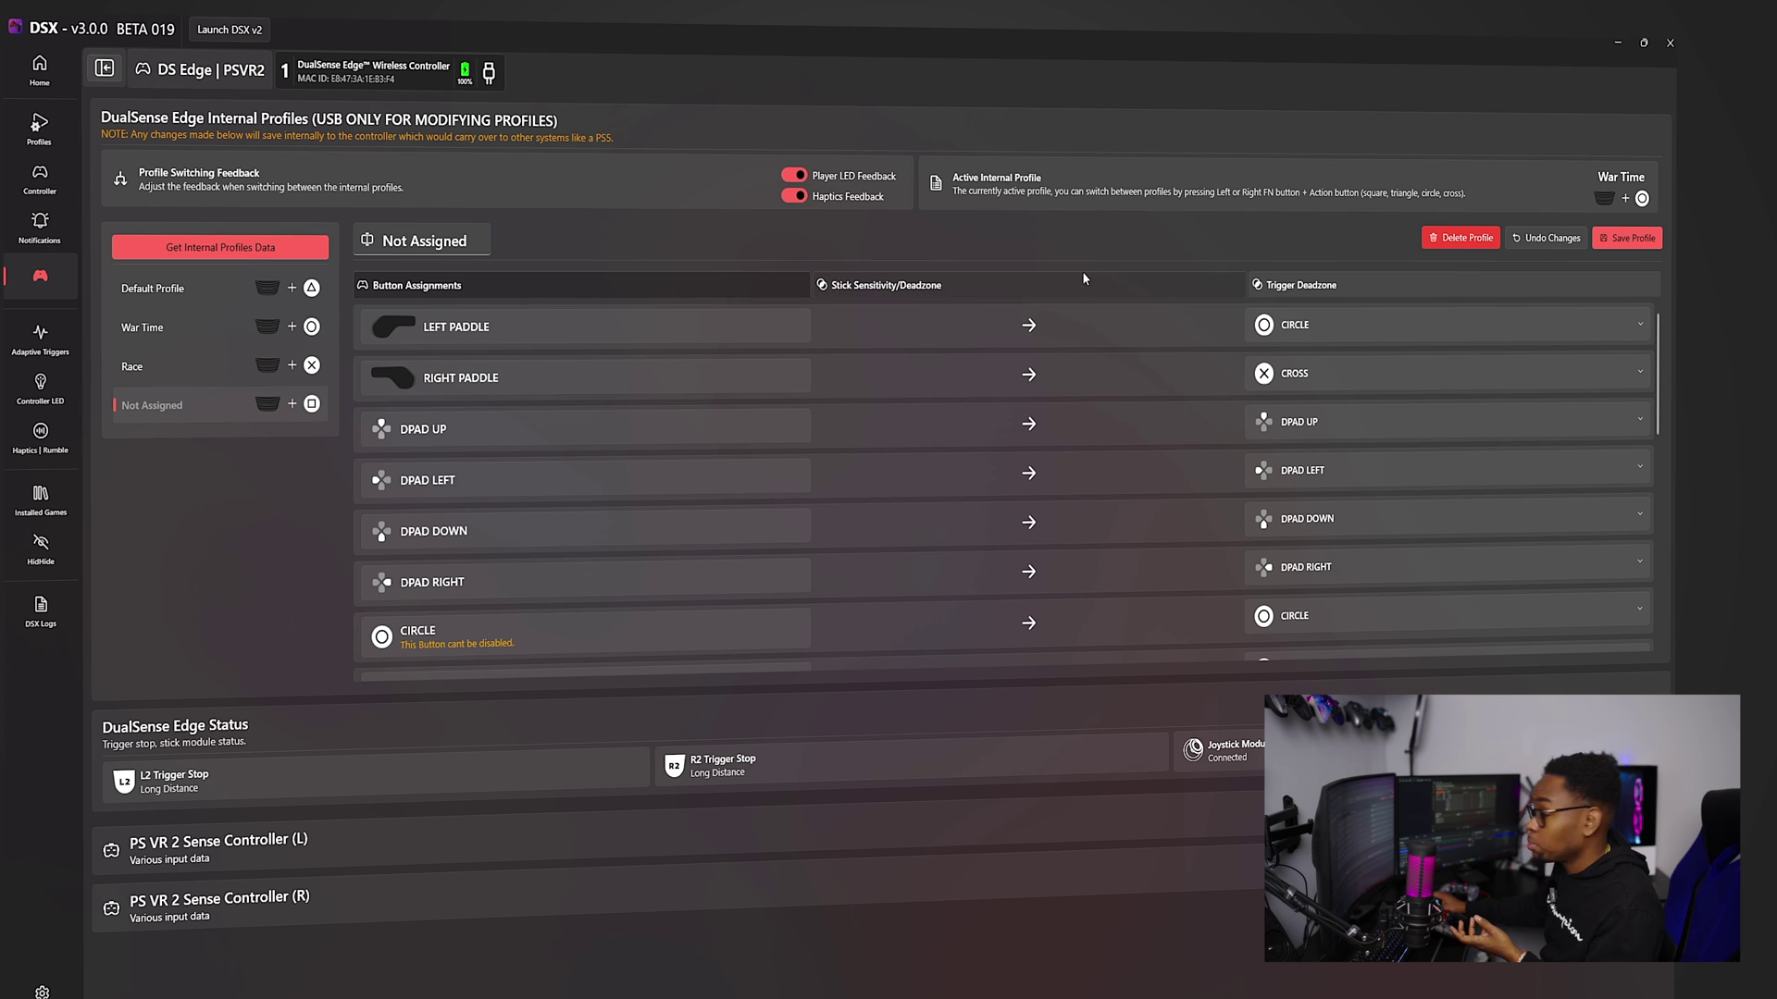
{"action": "left_click", "coordinate": [1627, 238]}
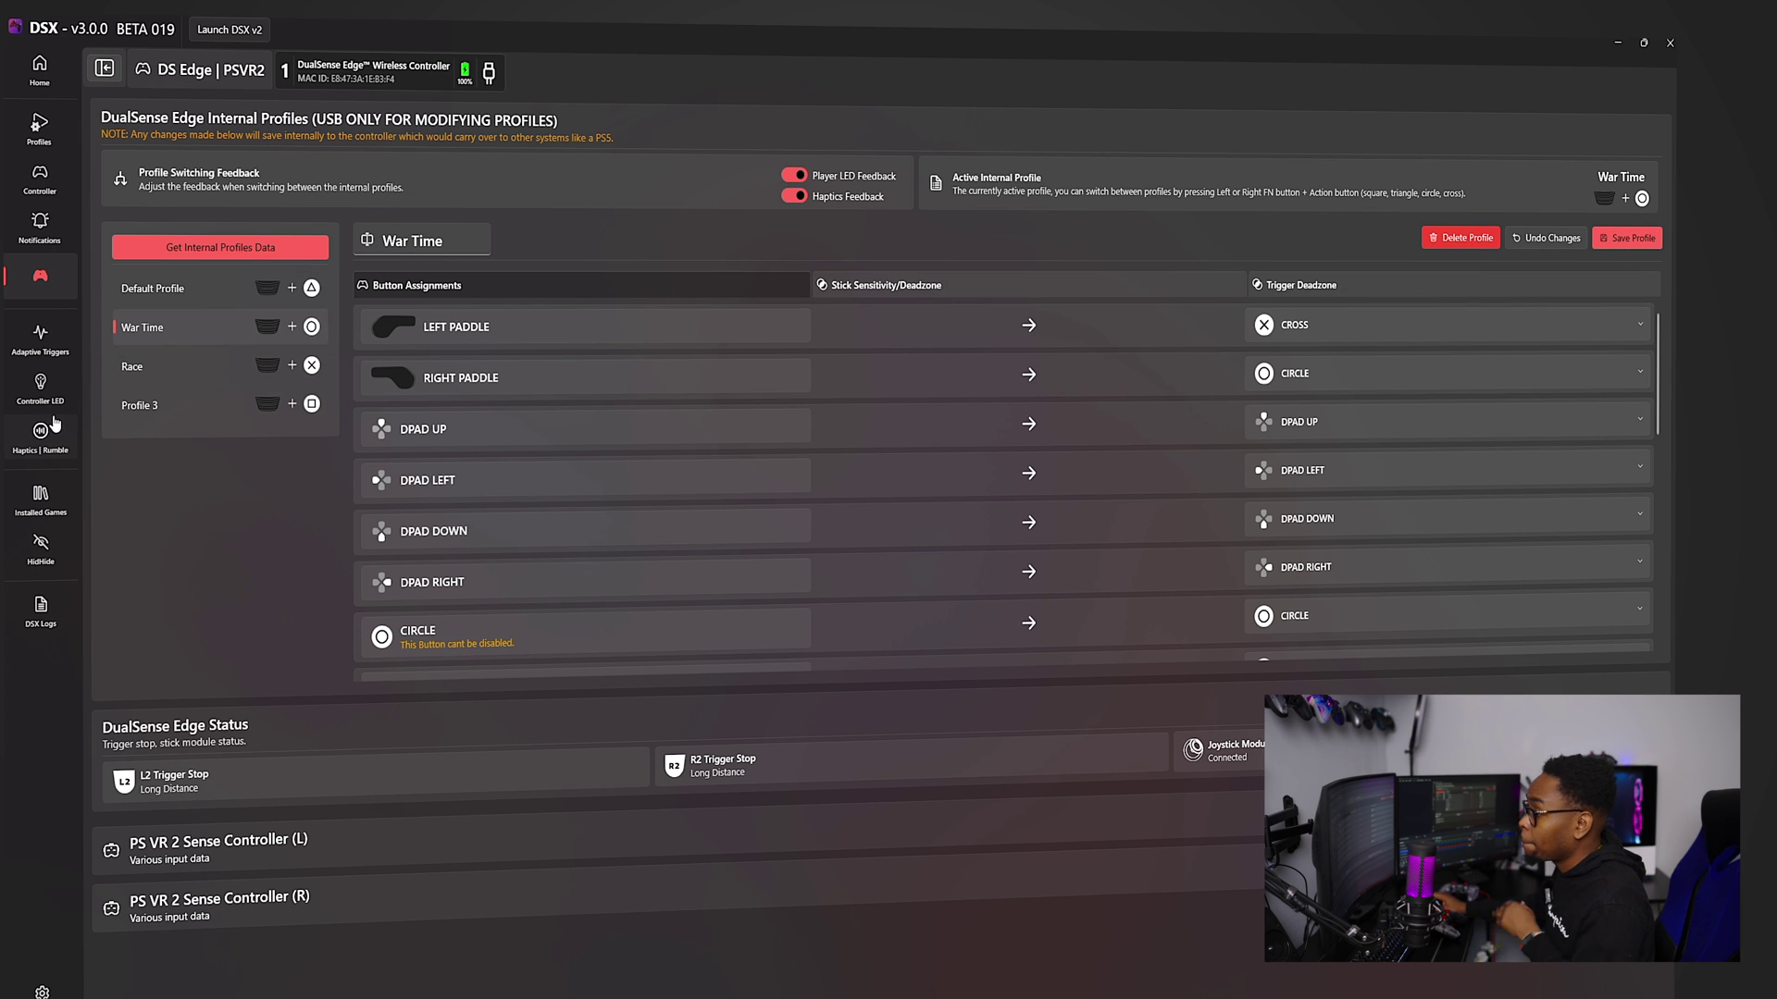
Look over the adaptive trigger profile and the trigger modes available for the left and right triggers.
{"action": "left_click", "coordinate": [39, 344]}
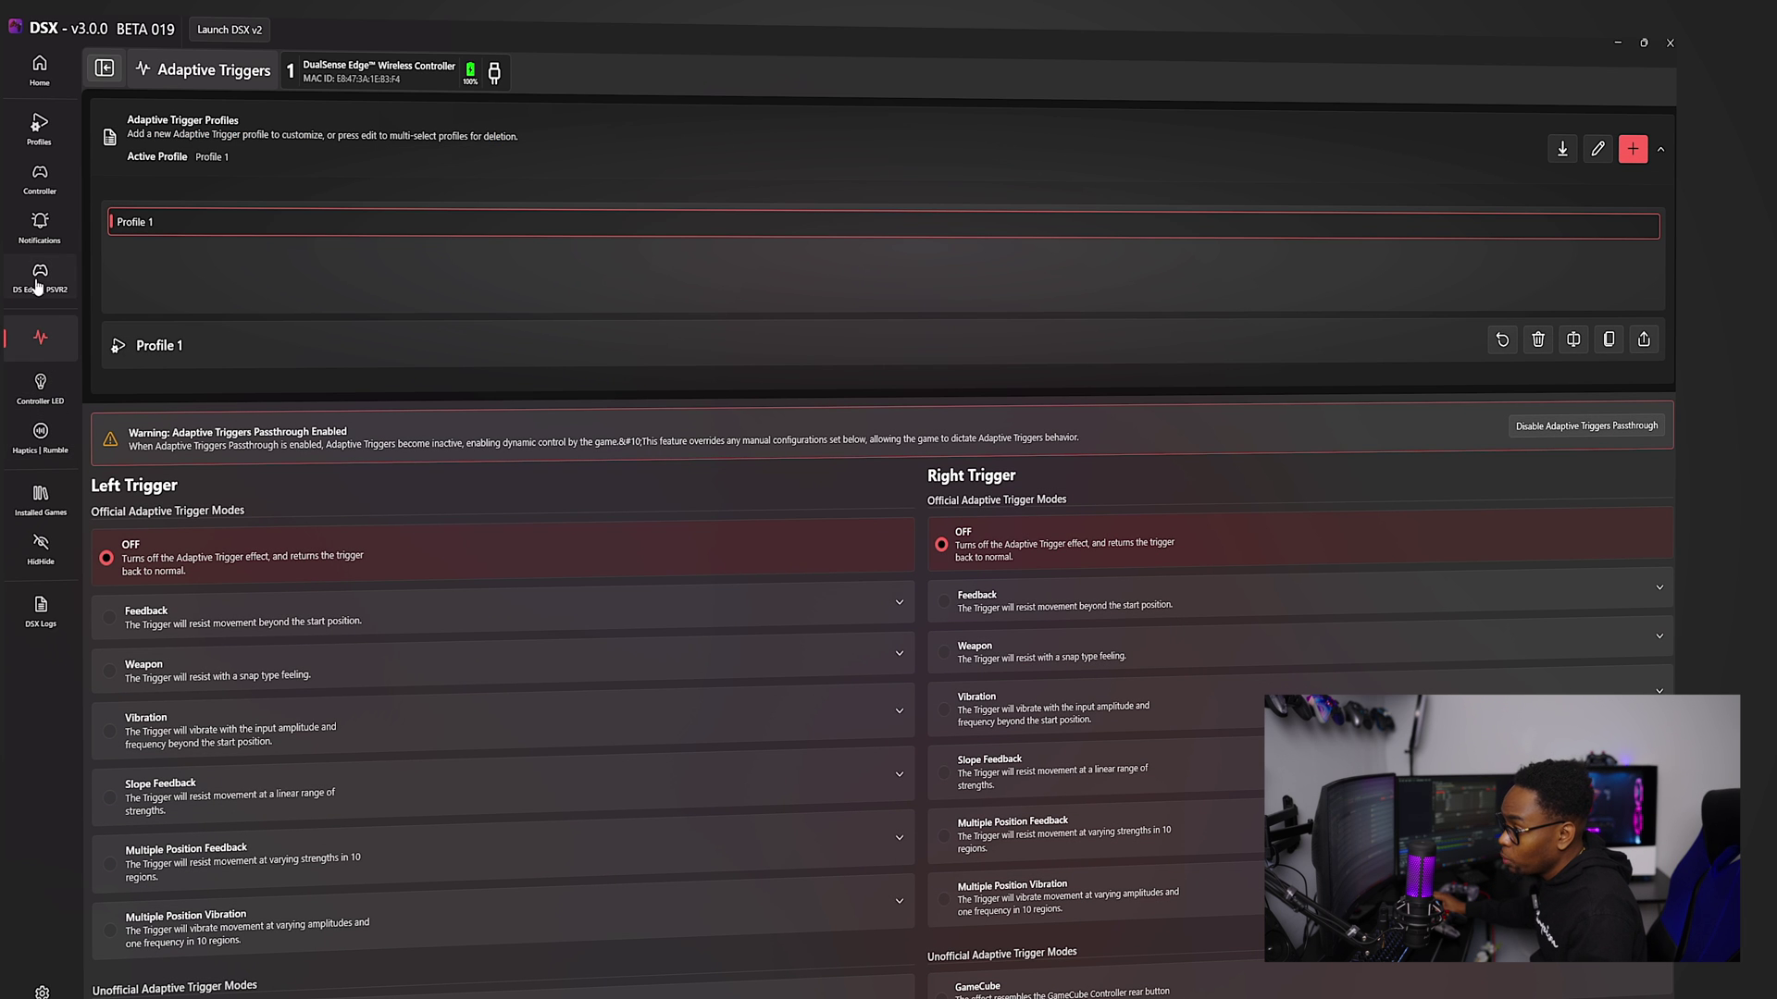
{"action": "left_click", "coordinate": [40, 276]}
{"action": "left_click", "coordinate": [40, 340]}
In the controller LED settings, change the light bar's static color to RGB 215, 0, 244 and collapse the Multi Color options.
{"action": "left_click", "coordinate": [40, 389]}
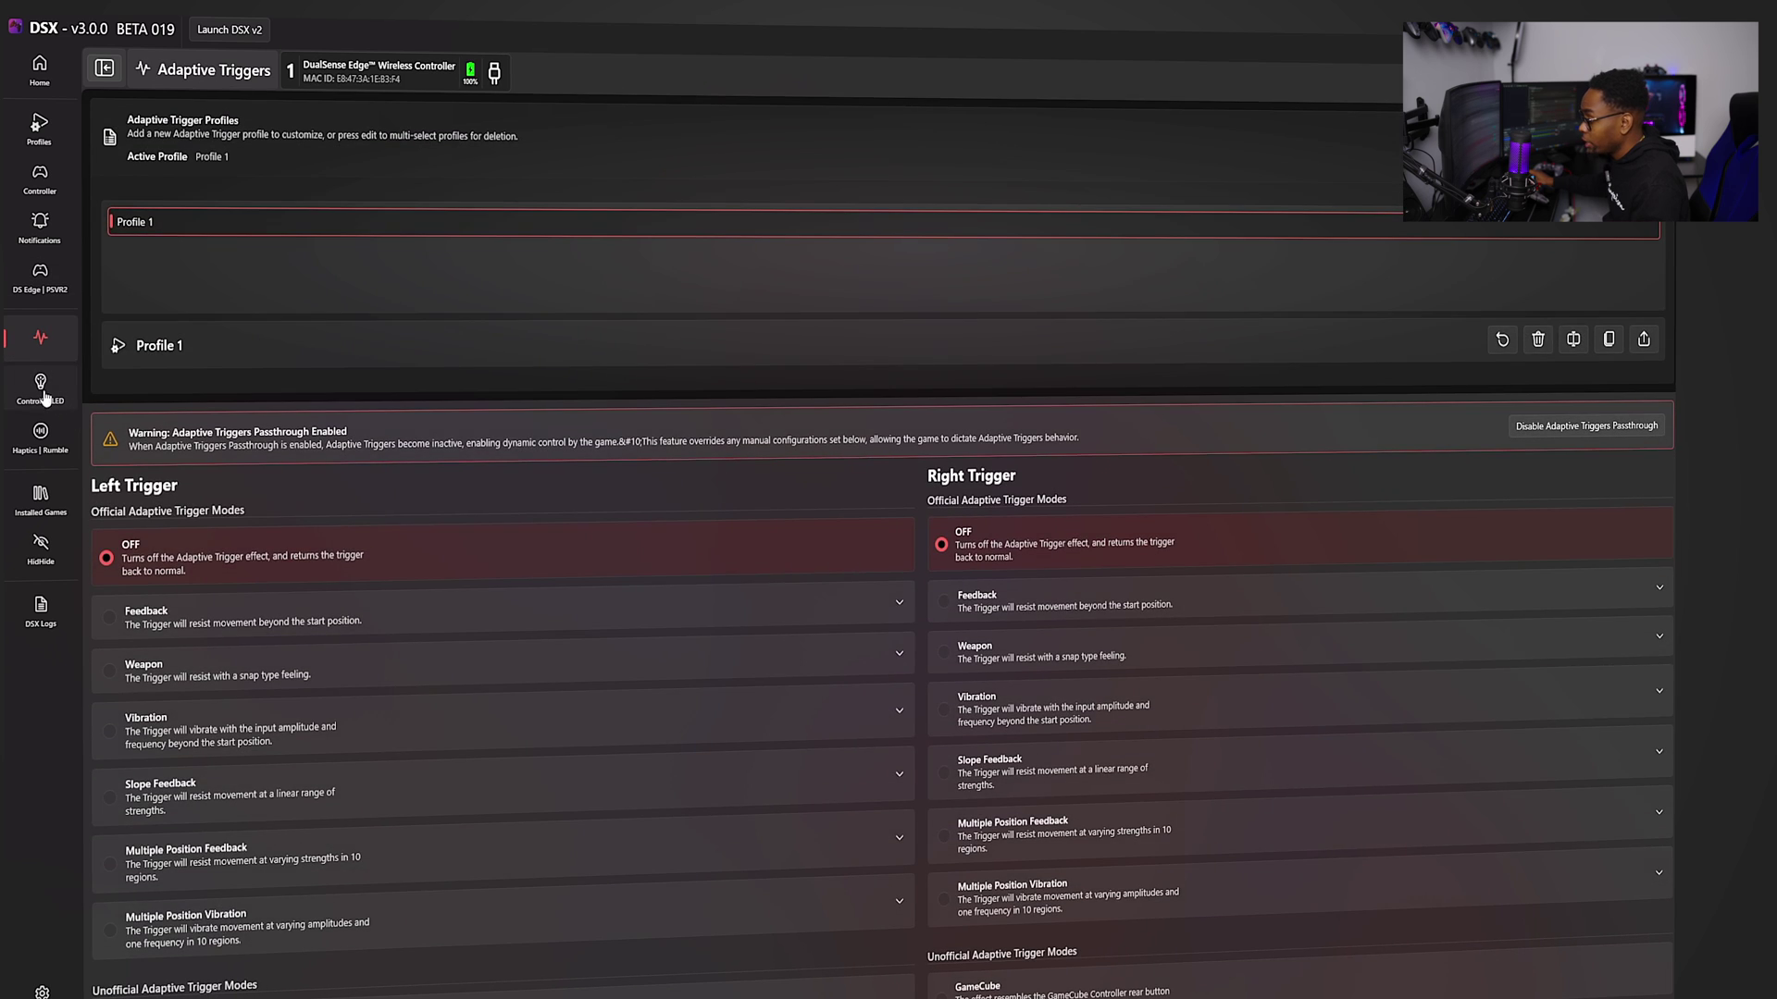
{"action": "scroll", "coordinate": [370, 653], "scroll_direction": "down", "scroll_amount": 2}
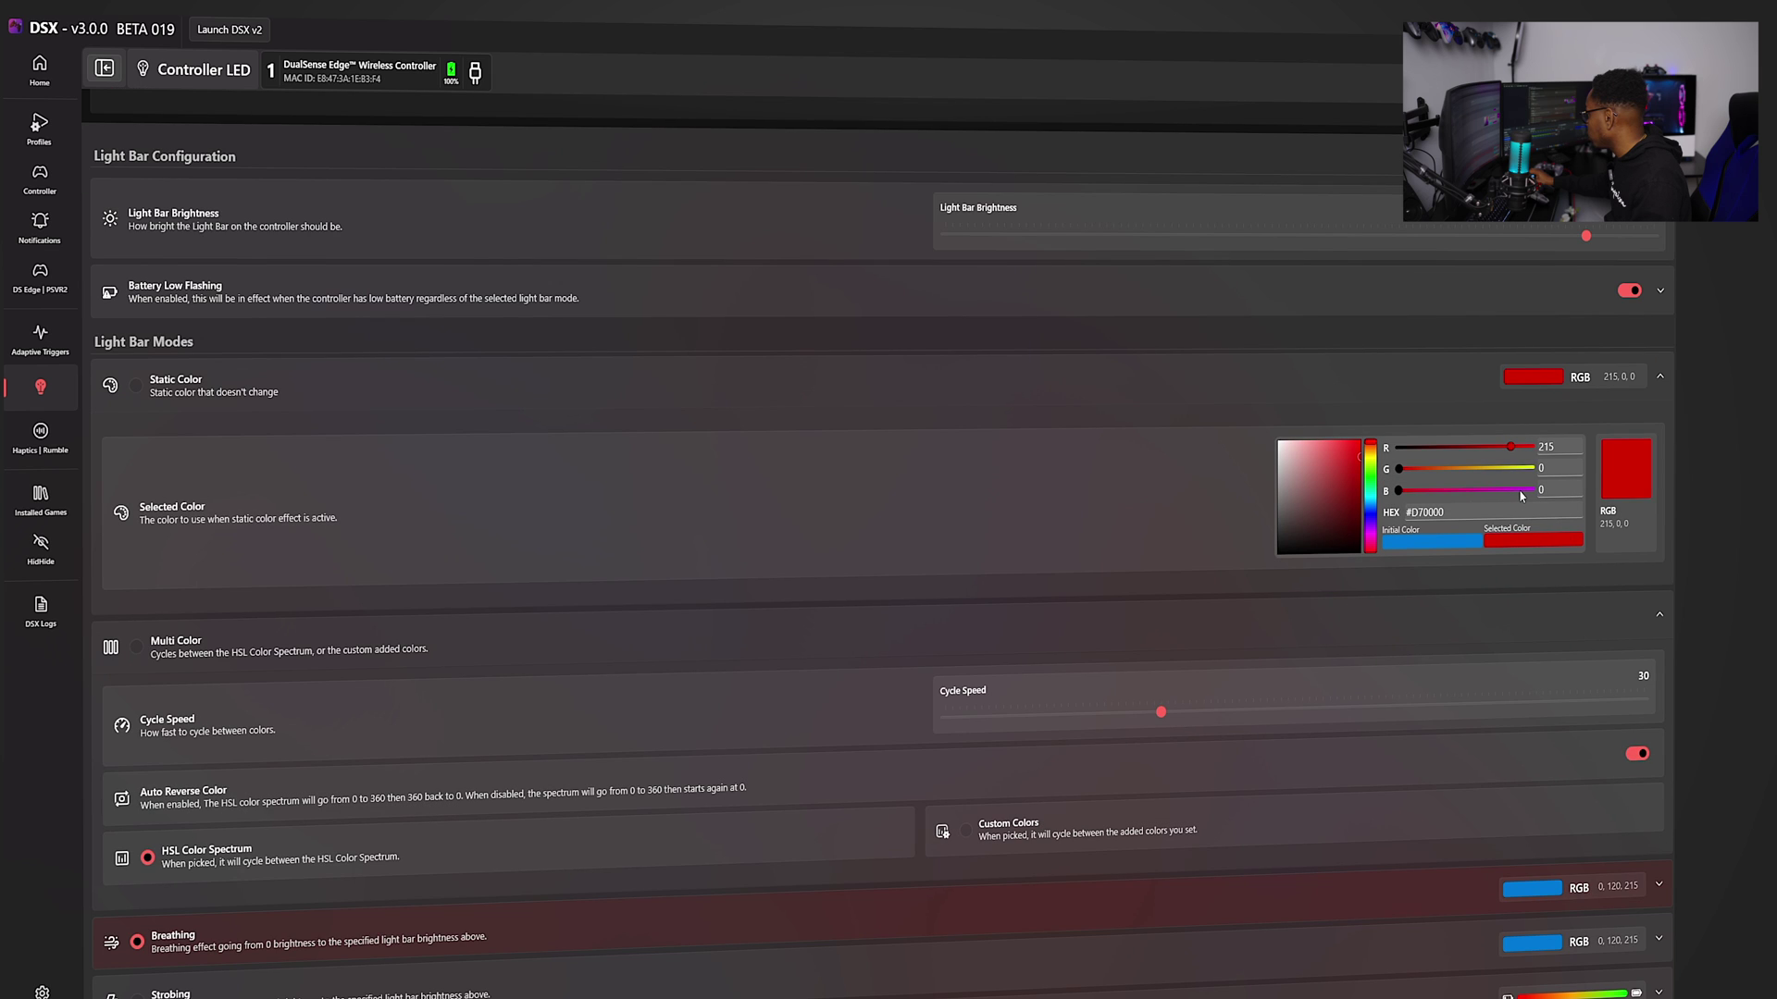
{"action": "left_click", "coordinate": [1521, 492]}
{"action": "left_click", "coordinate": [1548, 647]}
{"action": "scroll", "coordinate": [1584, 731], "scroll_direction": "down", "scroll_amount": 1}
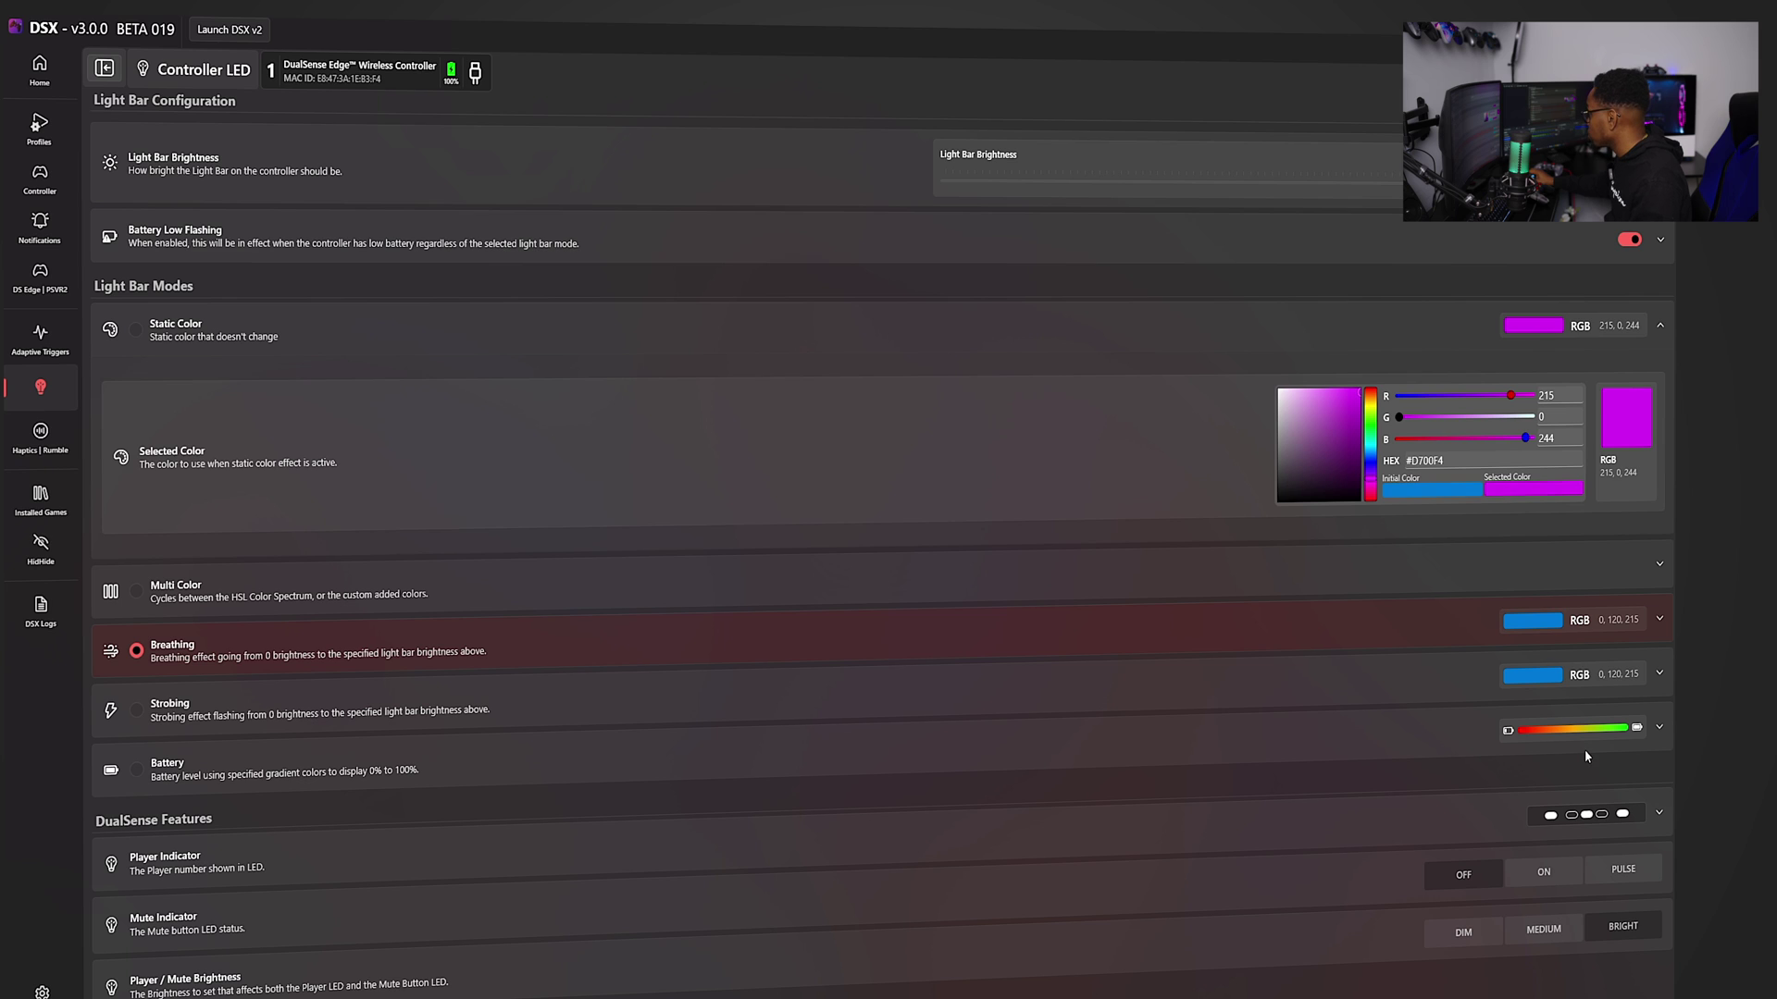
Change the light bar's strobing color to RGB 160, 0, 215 and its breathing color to RGB 215, 0, 168.
{"action": "left_click", "coordinate": [1578, 683]}
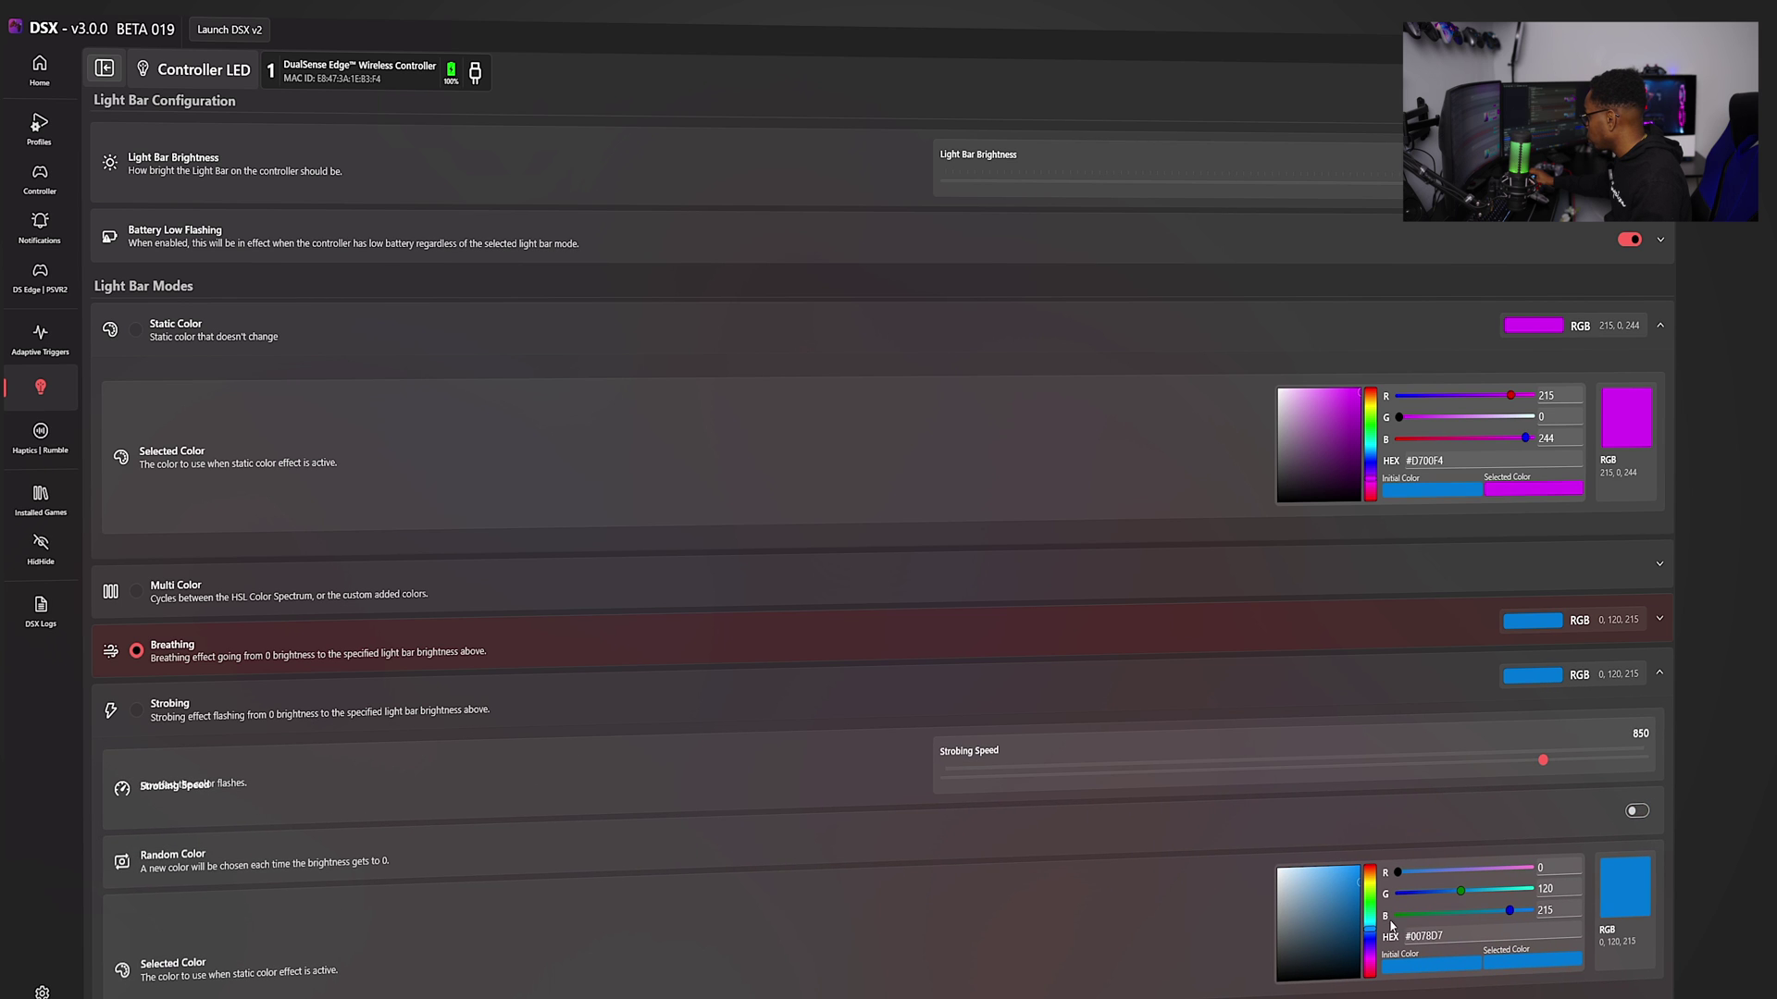
{"action": "left_click", "coordinate": [1368, 957]}
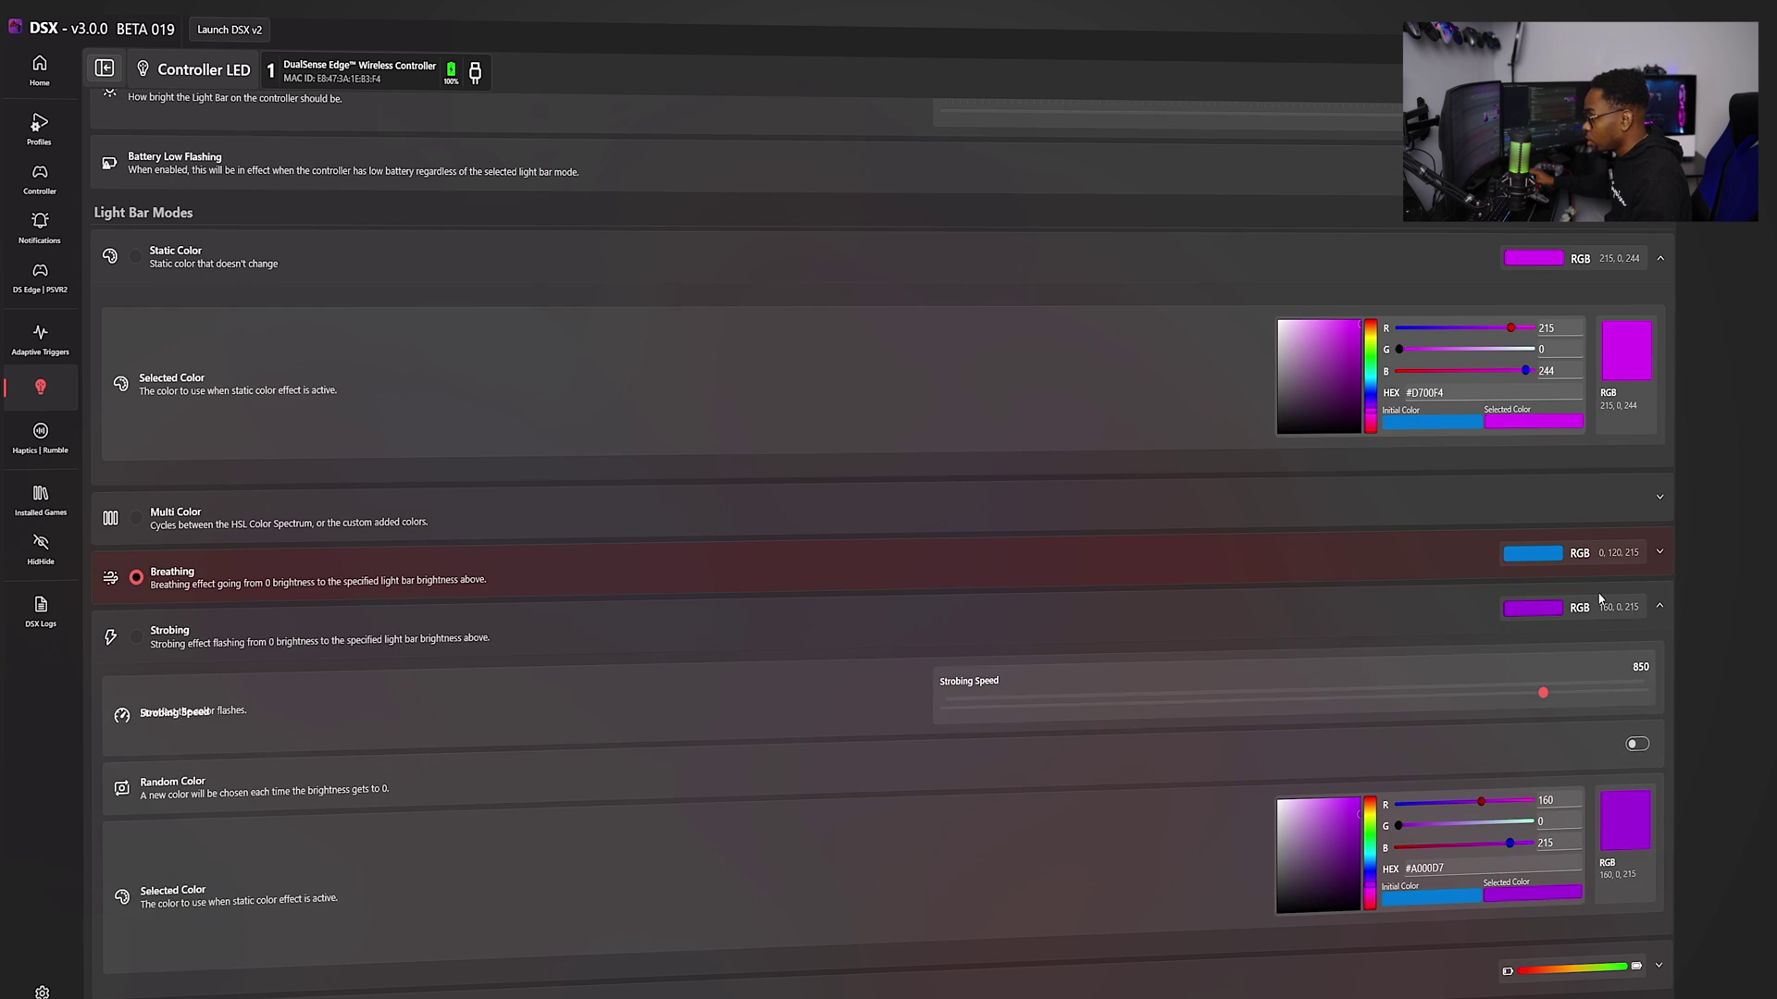
{"action": "left_click", "coordinate": [1564, 680]}
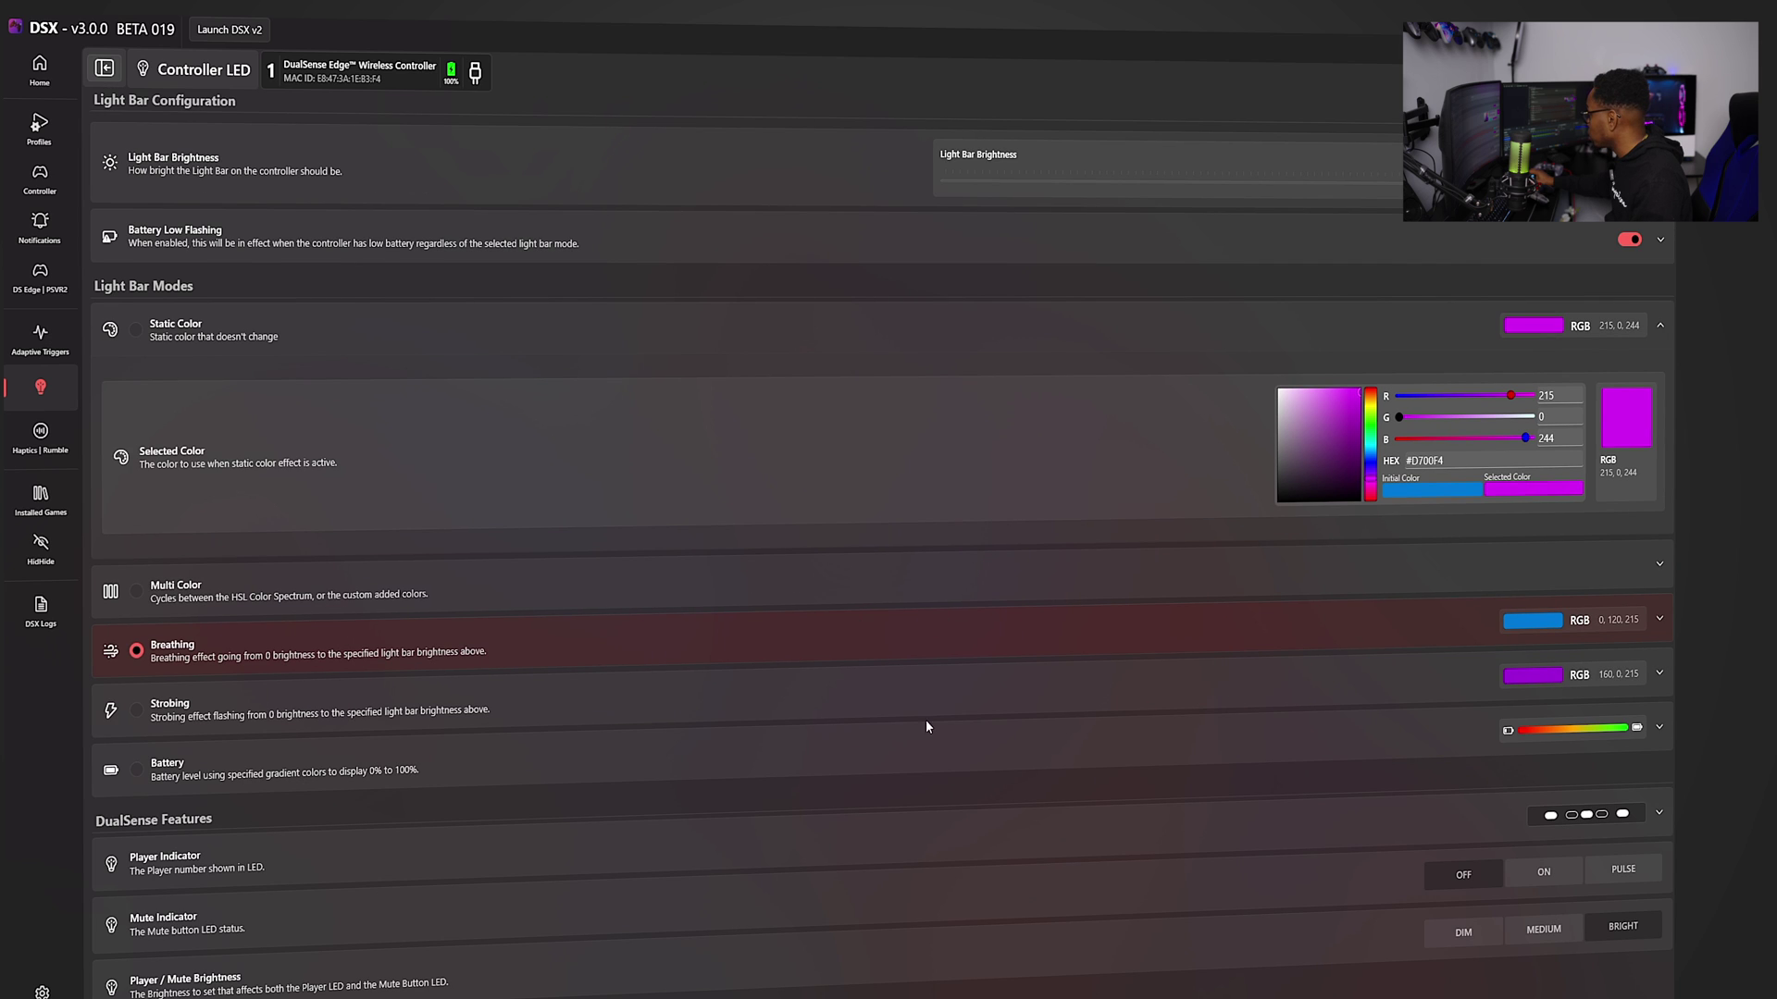
{"action": "left_click", "coordinate": [1584, 617]}
{"action": "scroll", "coordinate": [1507, 664], "scroll_direction": "down", "scroll_amount": 1}
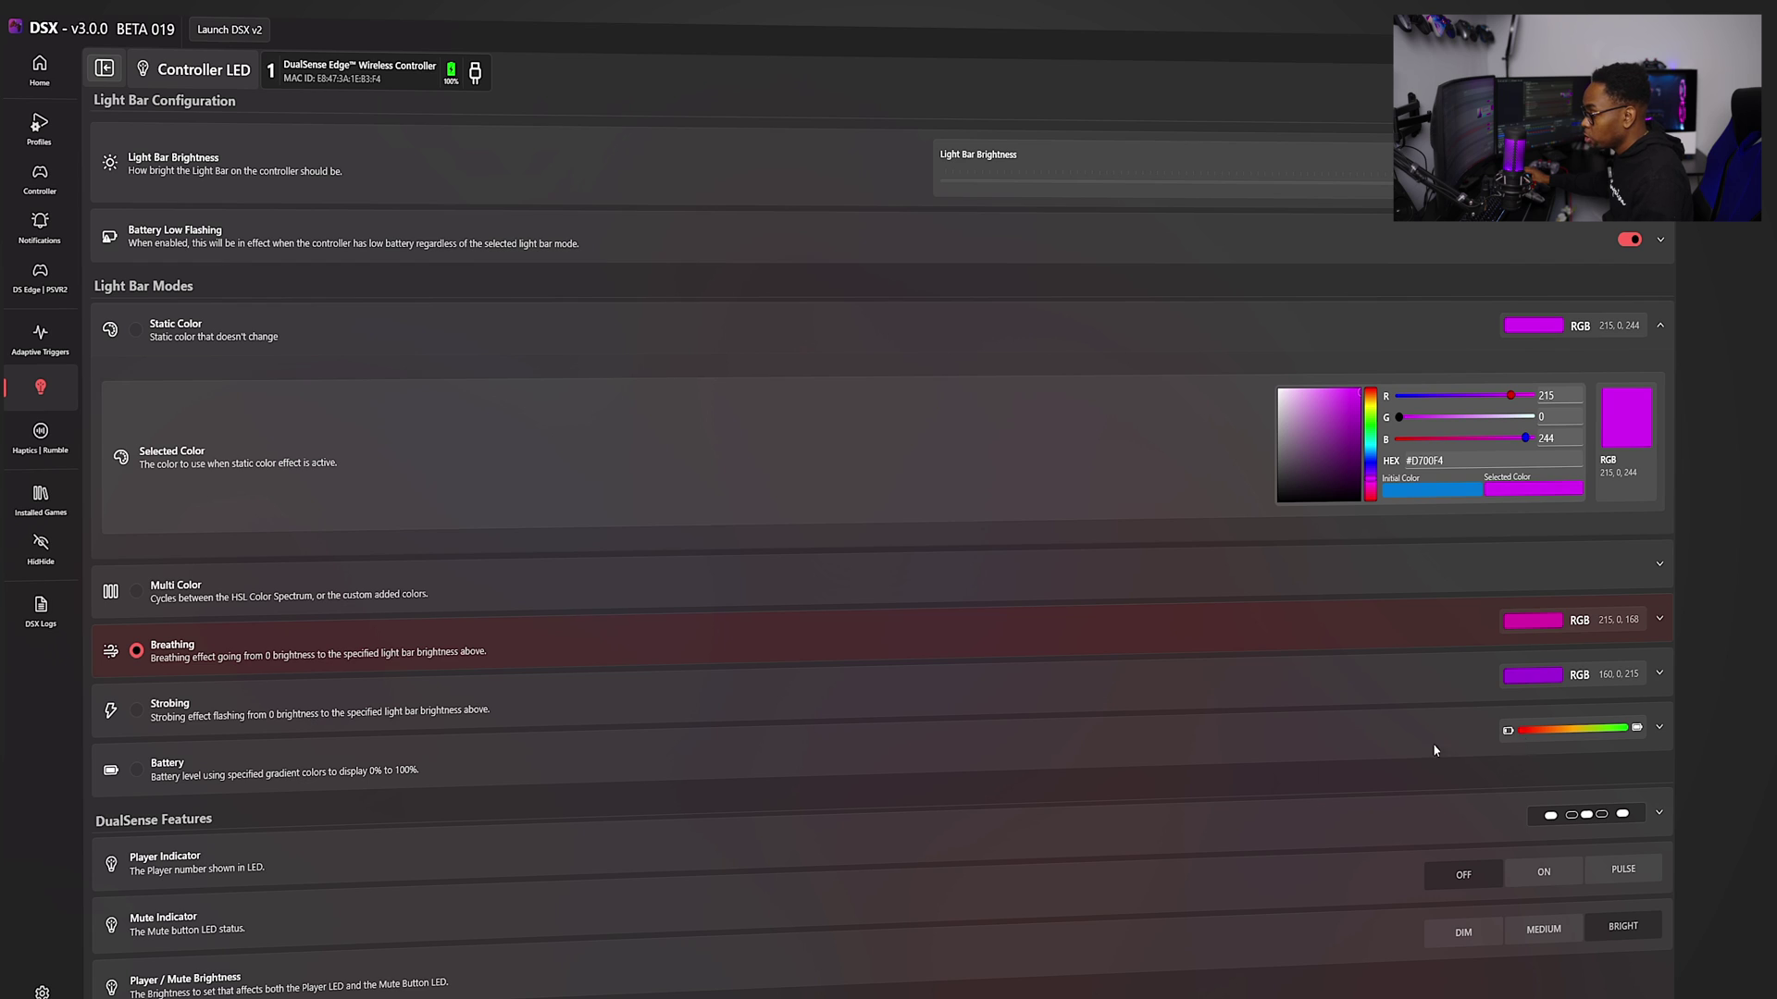
Try the Battery and Multi Color light bar modes, switching back to Breathing after each.
{"action": "left_click", "coordinate": [137, 770]}
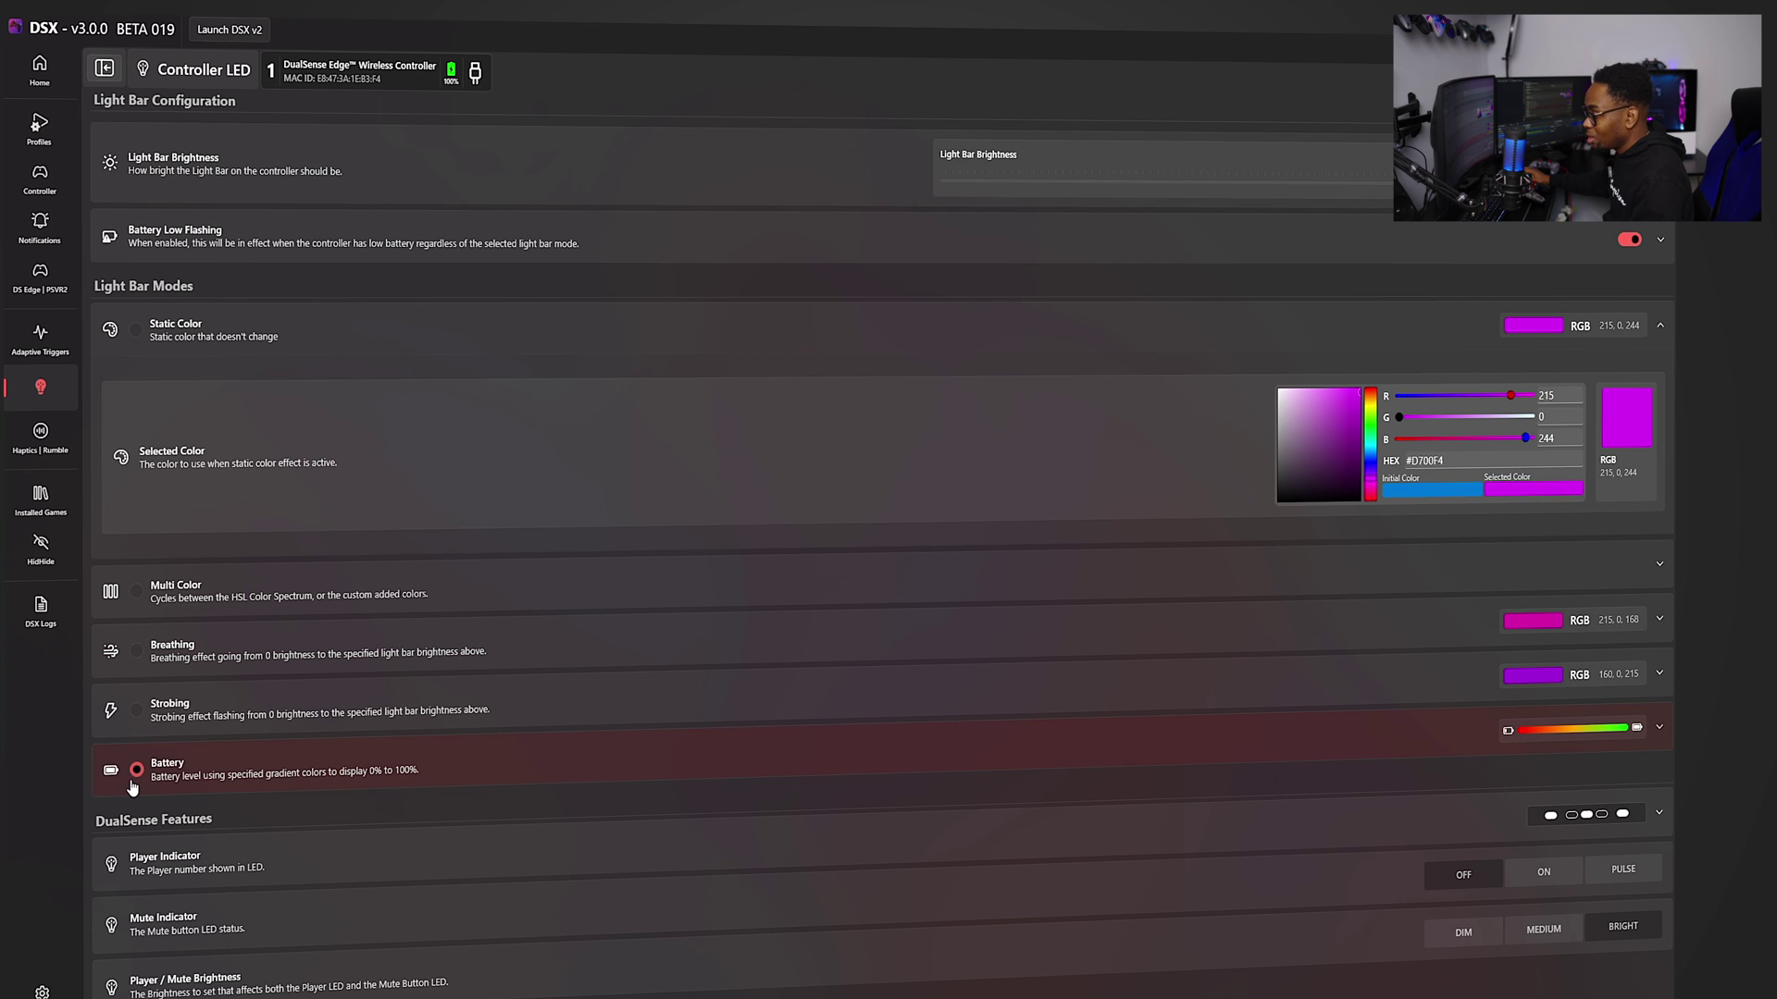
{"action": "left_click", "coordinate": [137, 653]}
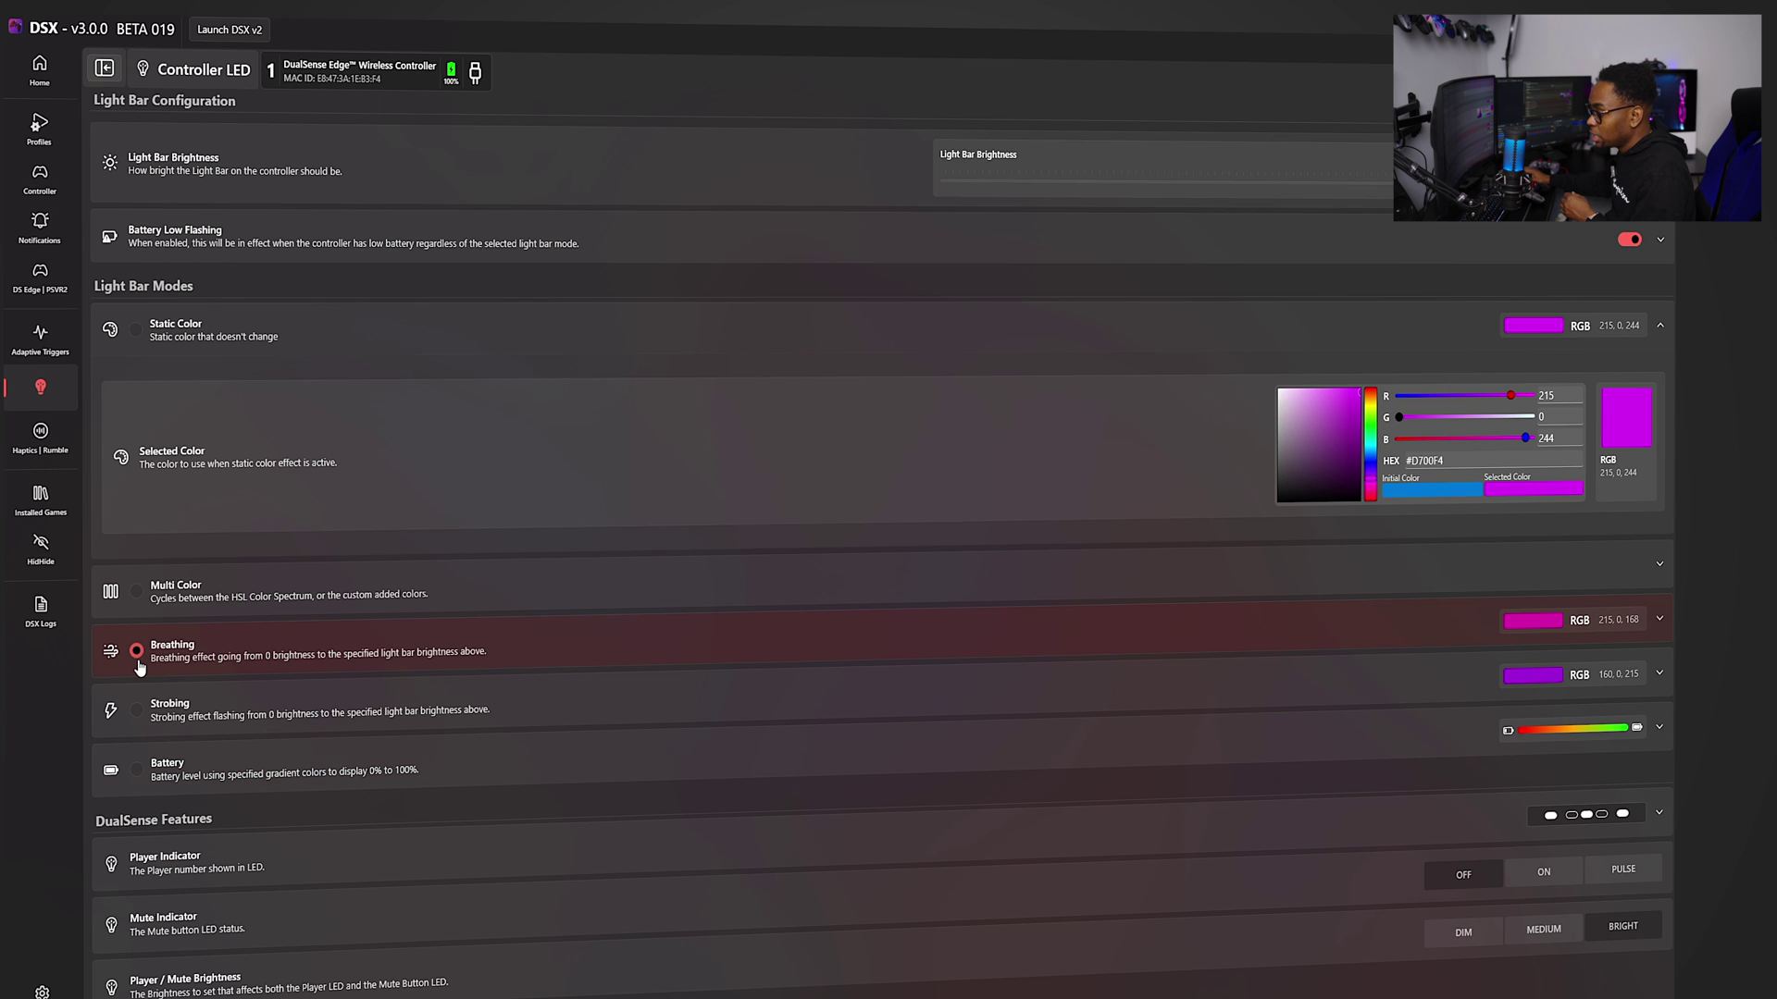
{"action": "left_click", "coordinate": [137, 770]}
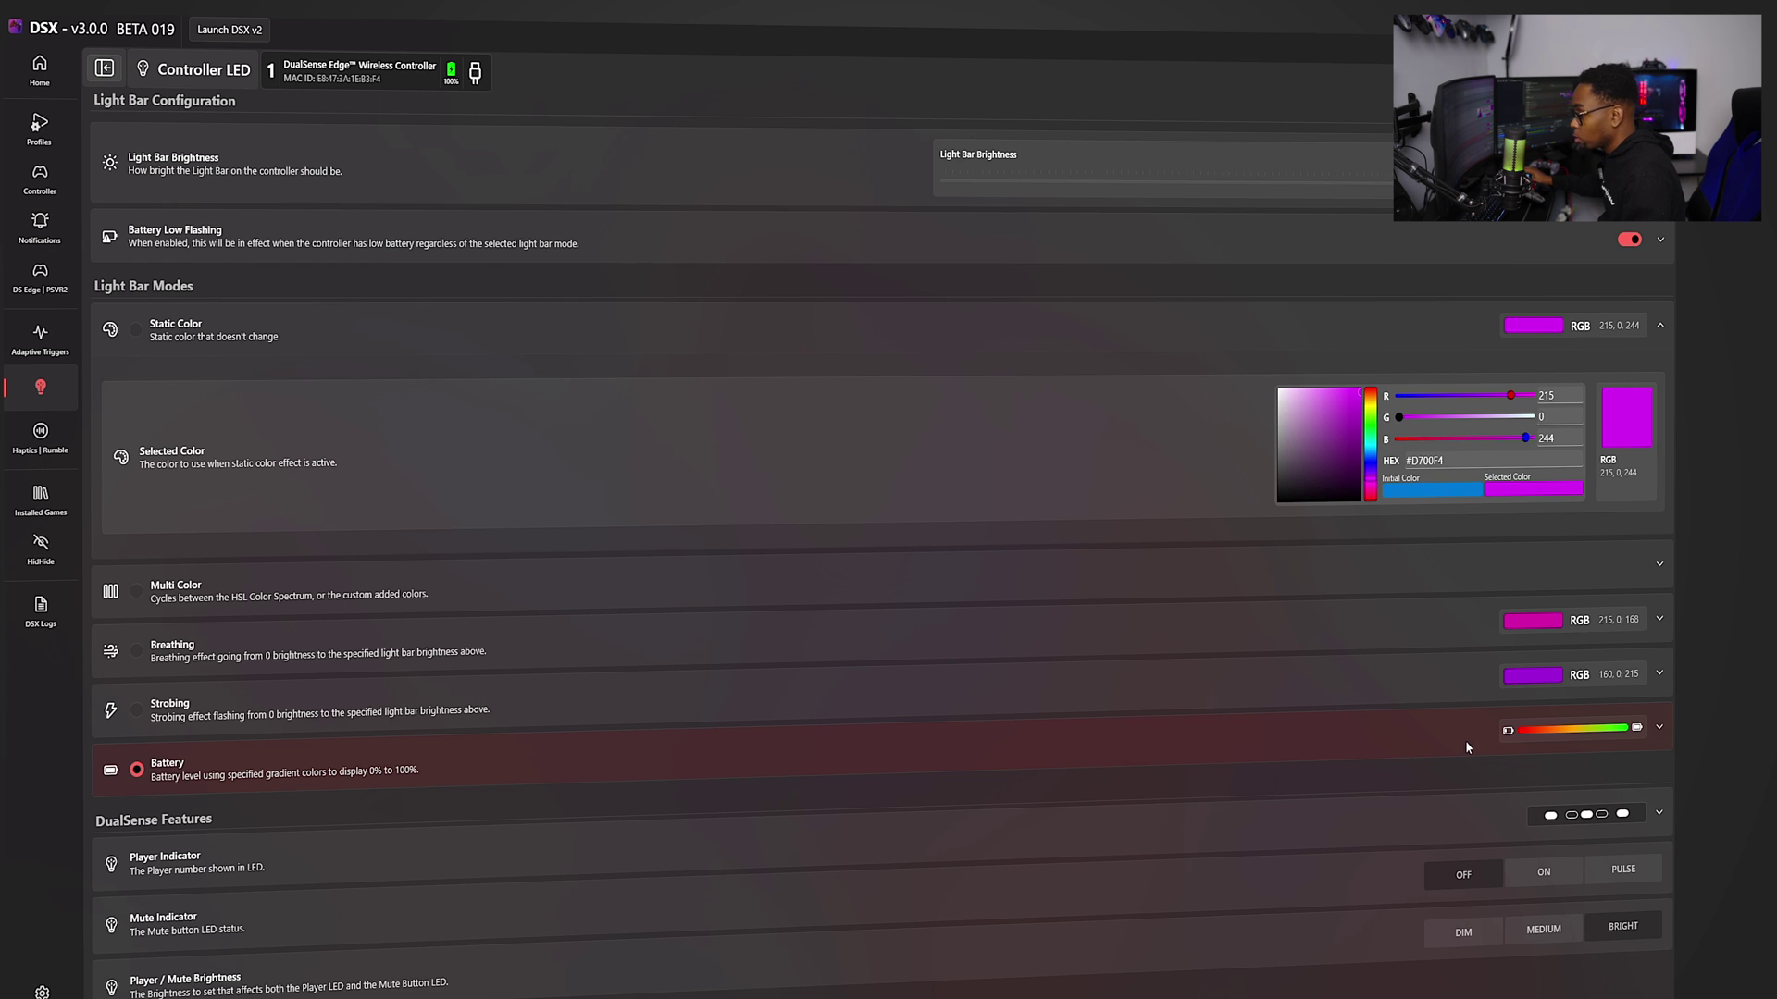
{"action": "left_click", "coordinate": [136, 651]}
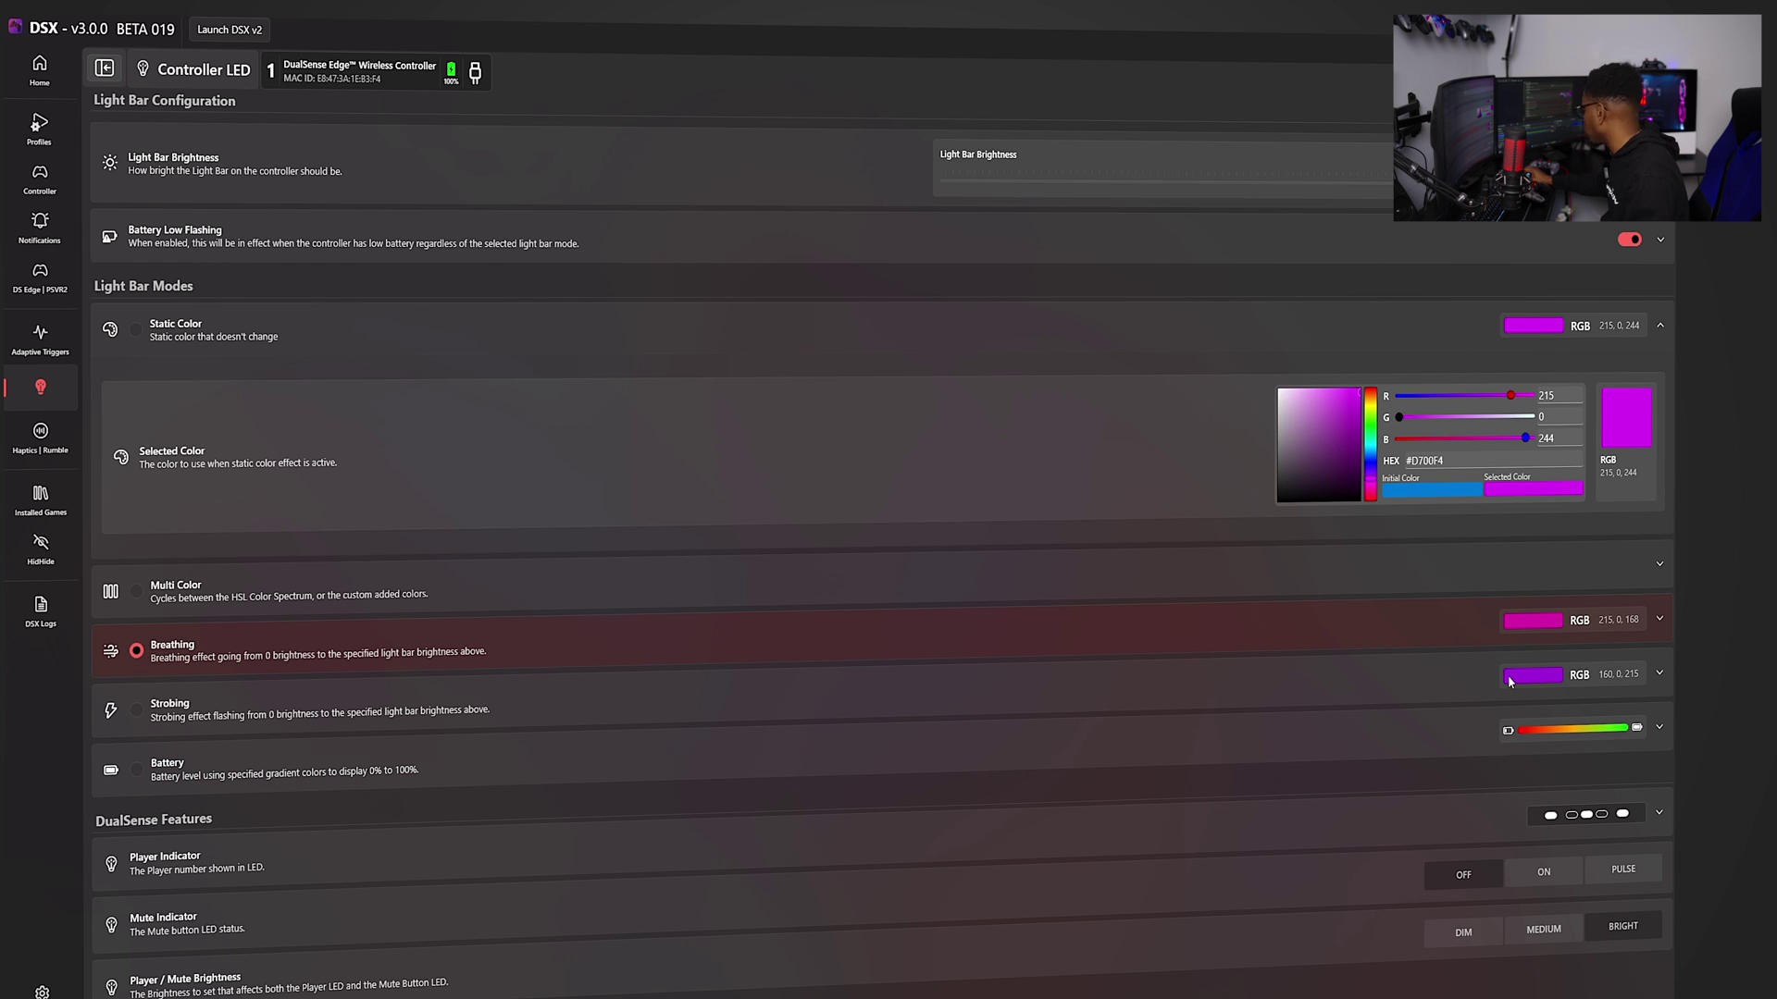
{"action": "left_click", "coordinate": [136, 591]}
{"action": "left_click", "coordinate": [136, 651]}
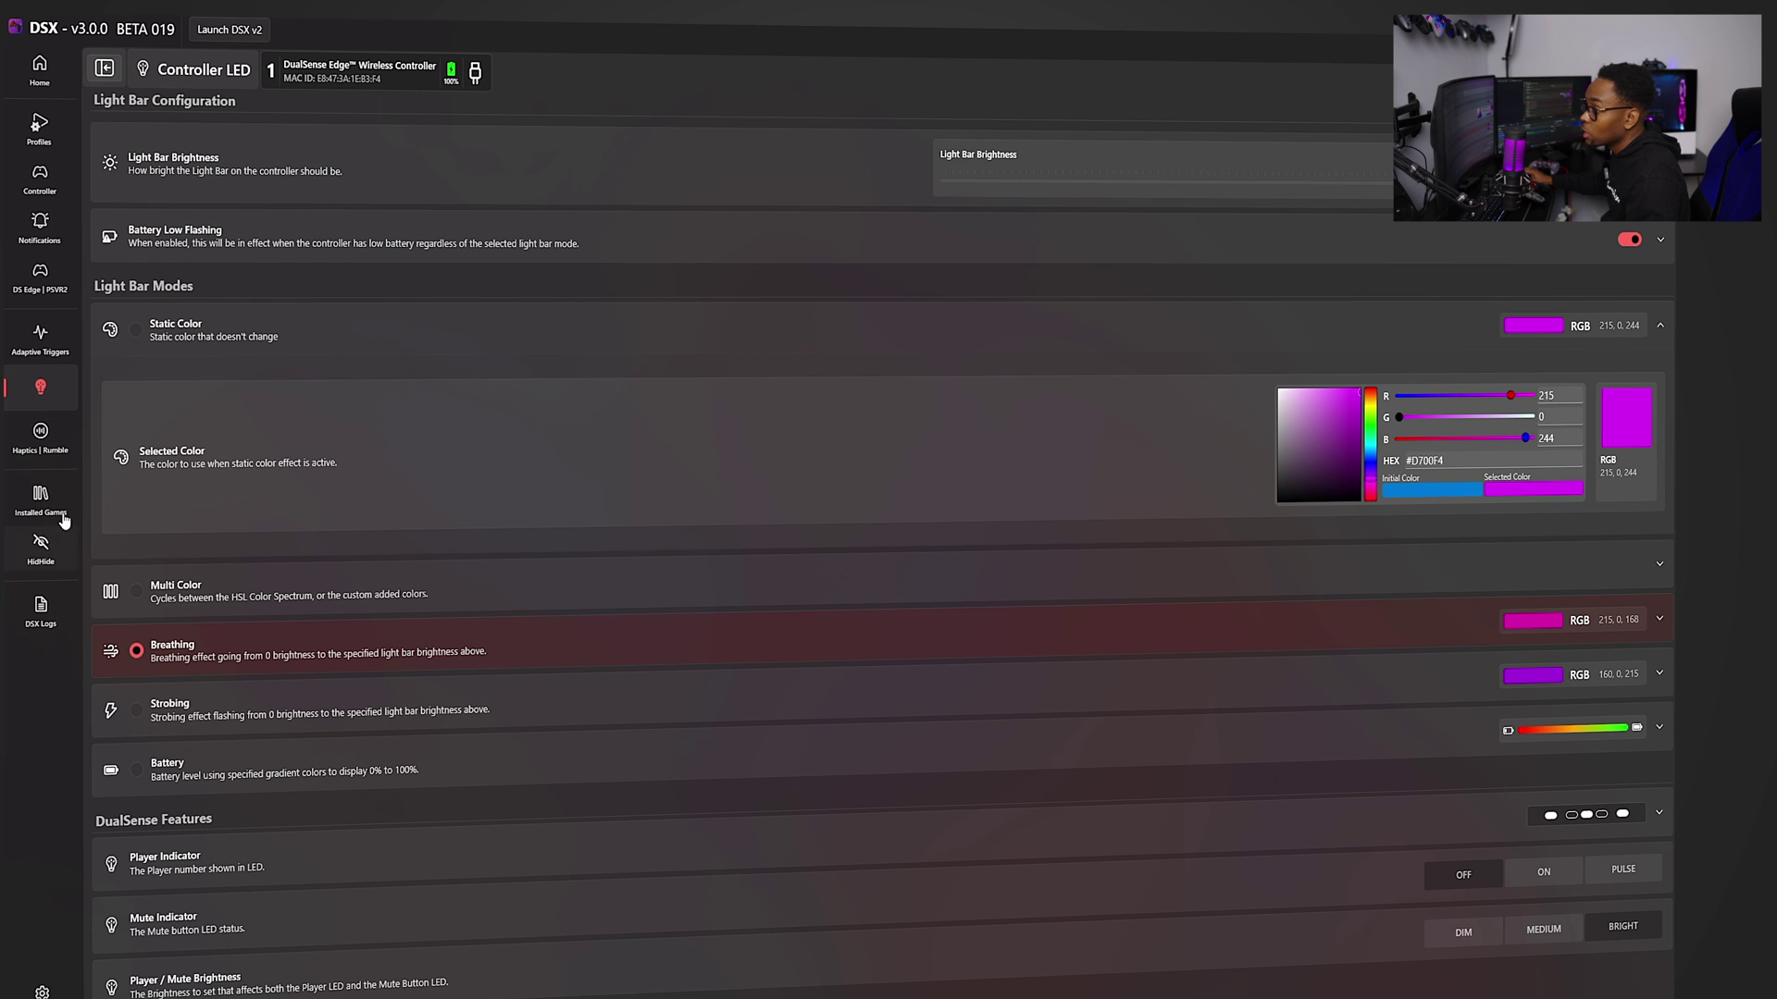
Open the controller settings and try the Green Screen Effect of the gamepad skin, switching it on and off again.
{"action": "left_click", "coordinate": [40, 180]}
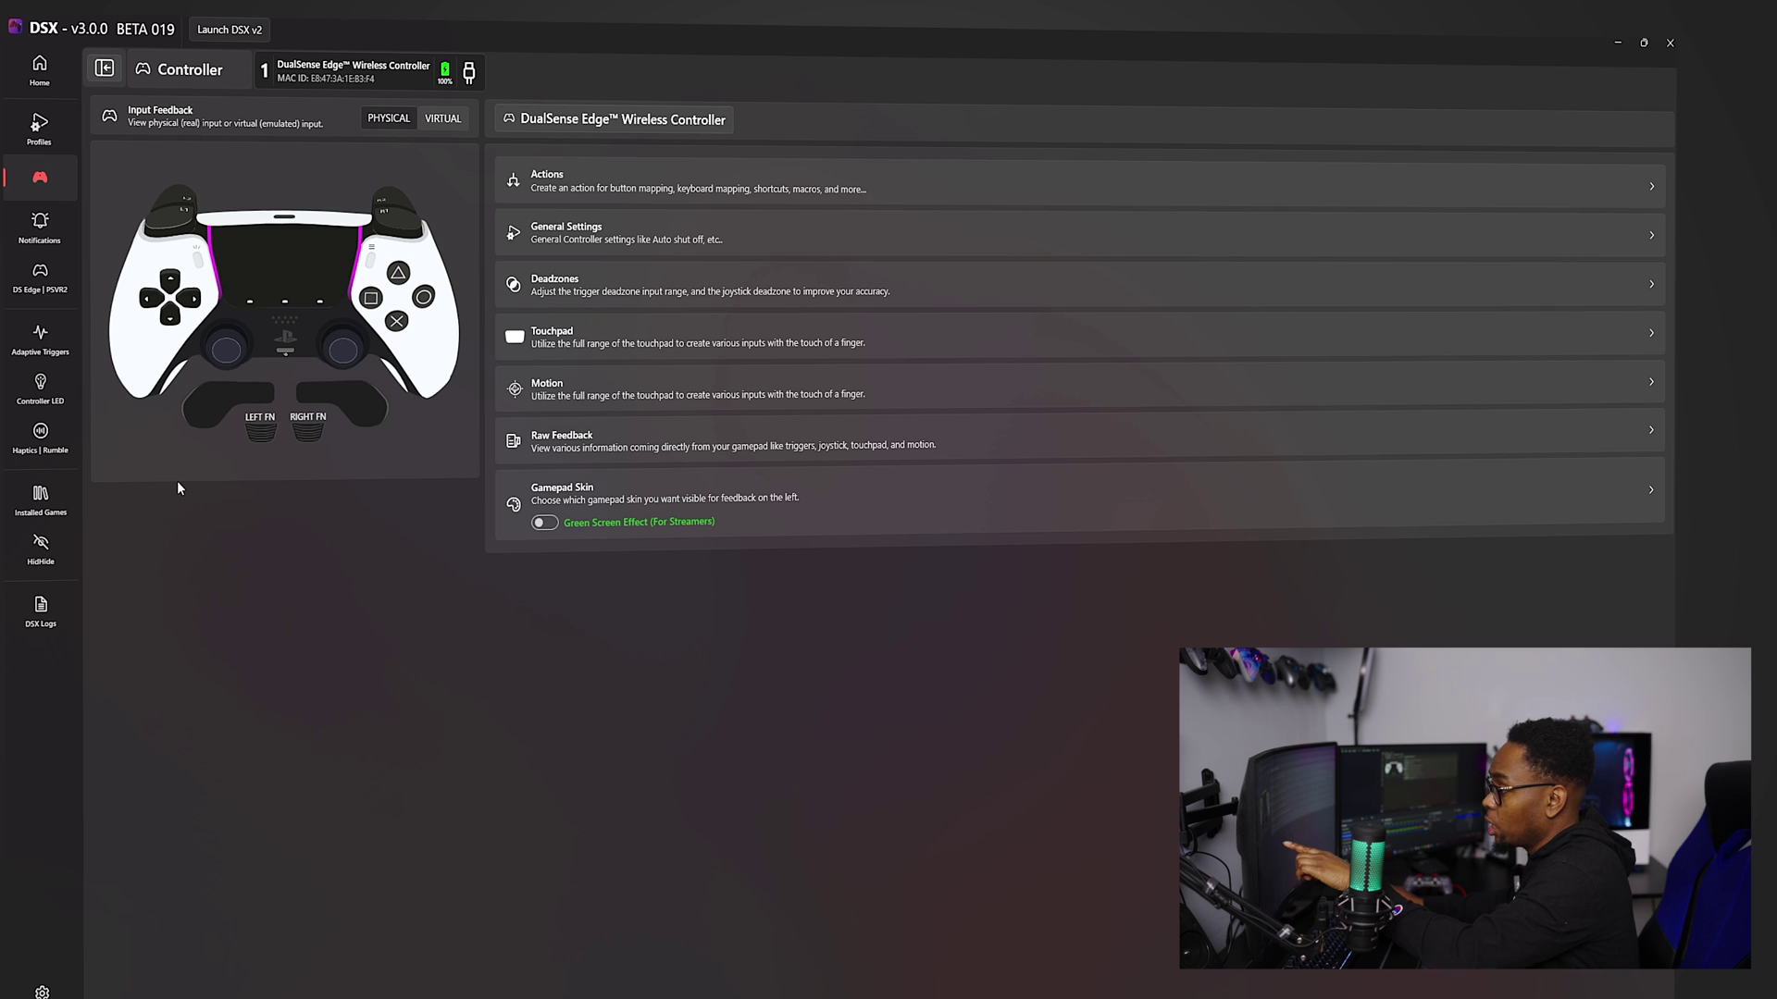
{"action": "left_click", "coordinate": [543, 524]}
{"action": "left_click", "coordinate": [543, 524]}
{"action": "left_click", "coordinate": [543, 524]}
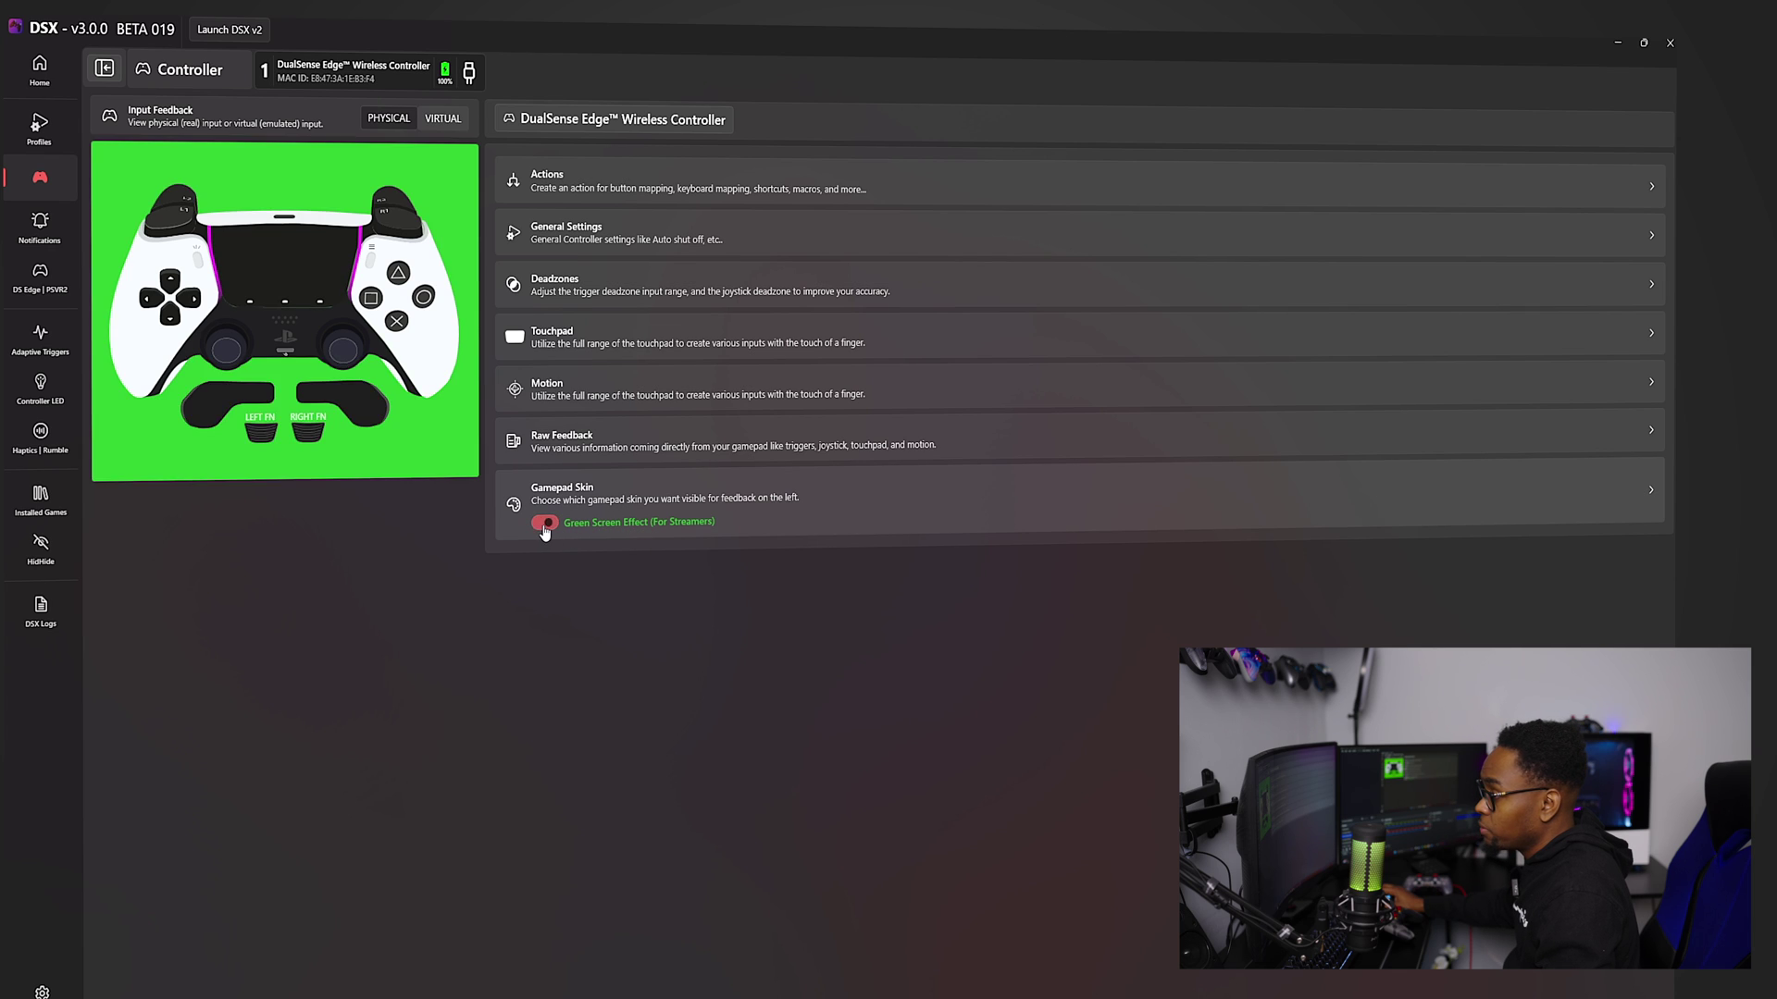
{"action": "left_click", "coordinate": [543, 524]}
{"action": "left_click", "coordinate": [544, 524]}
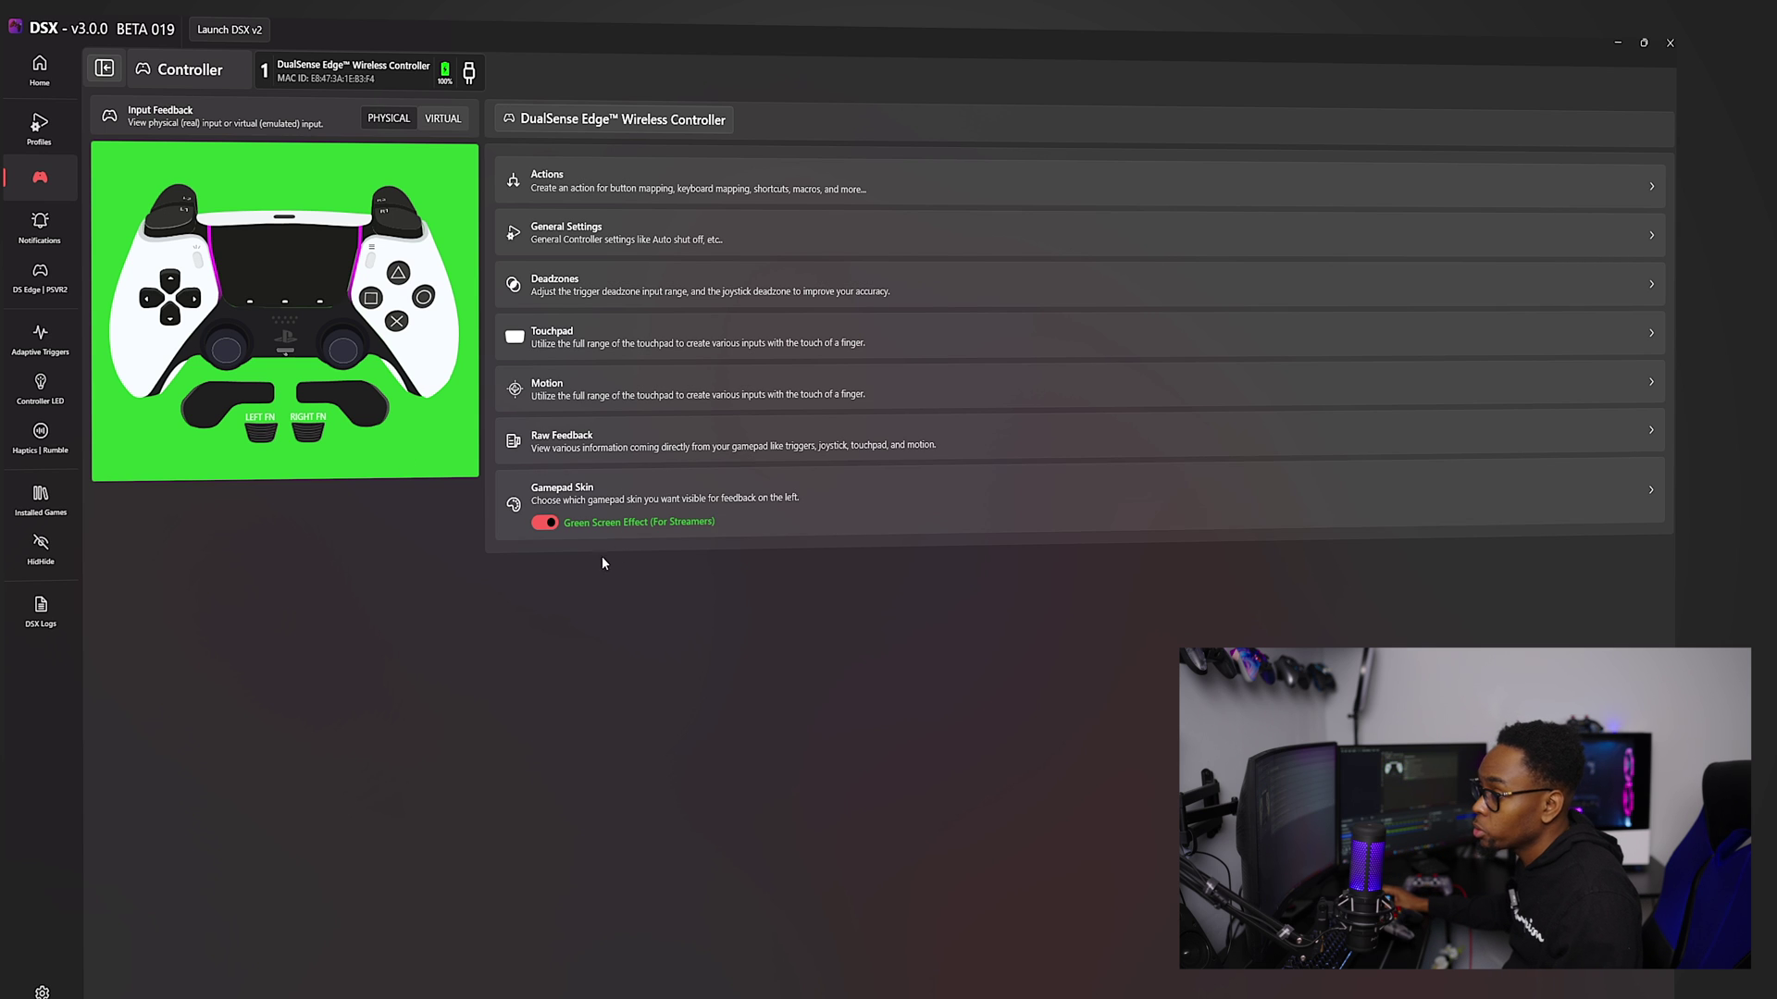
{"action": "left_click", "coordinate": [545, 524]}
Look through the notification settings and the home overview, and view Profile 3 in the DualSense Edge internal profiles.
{"action": "left_click", "coordinate": [44, 239]}
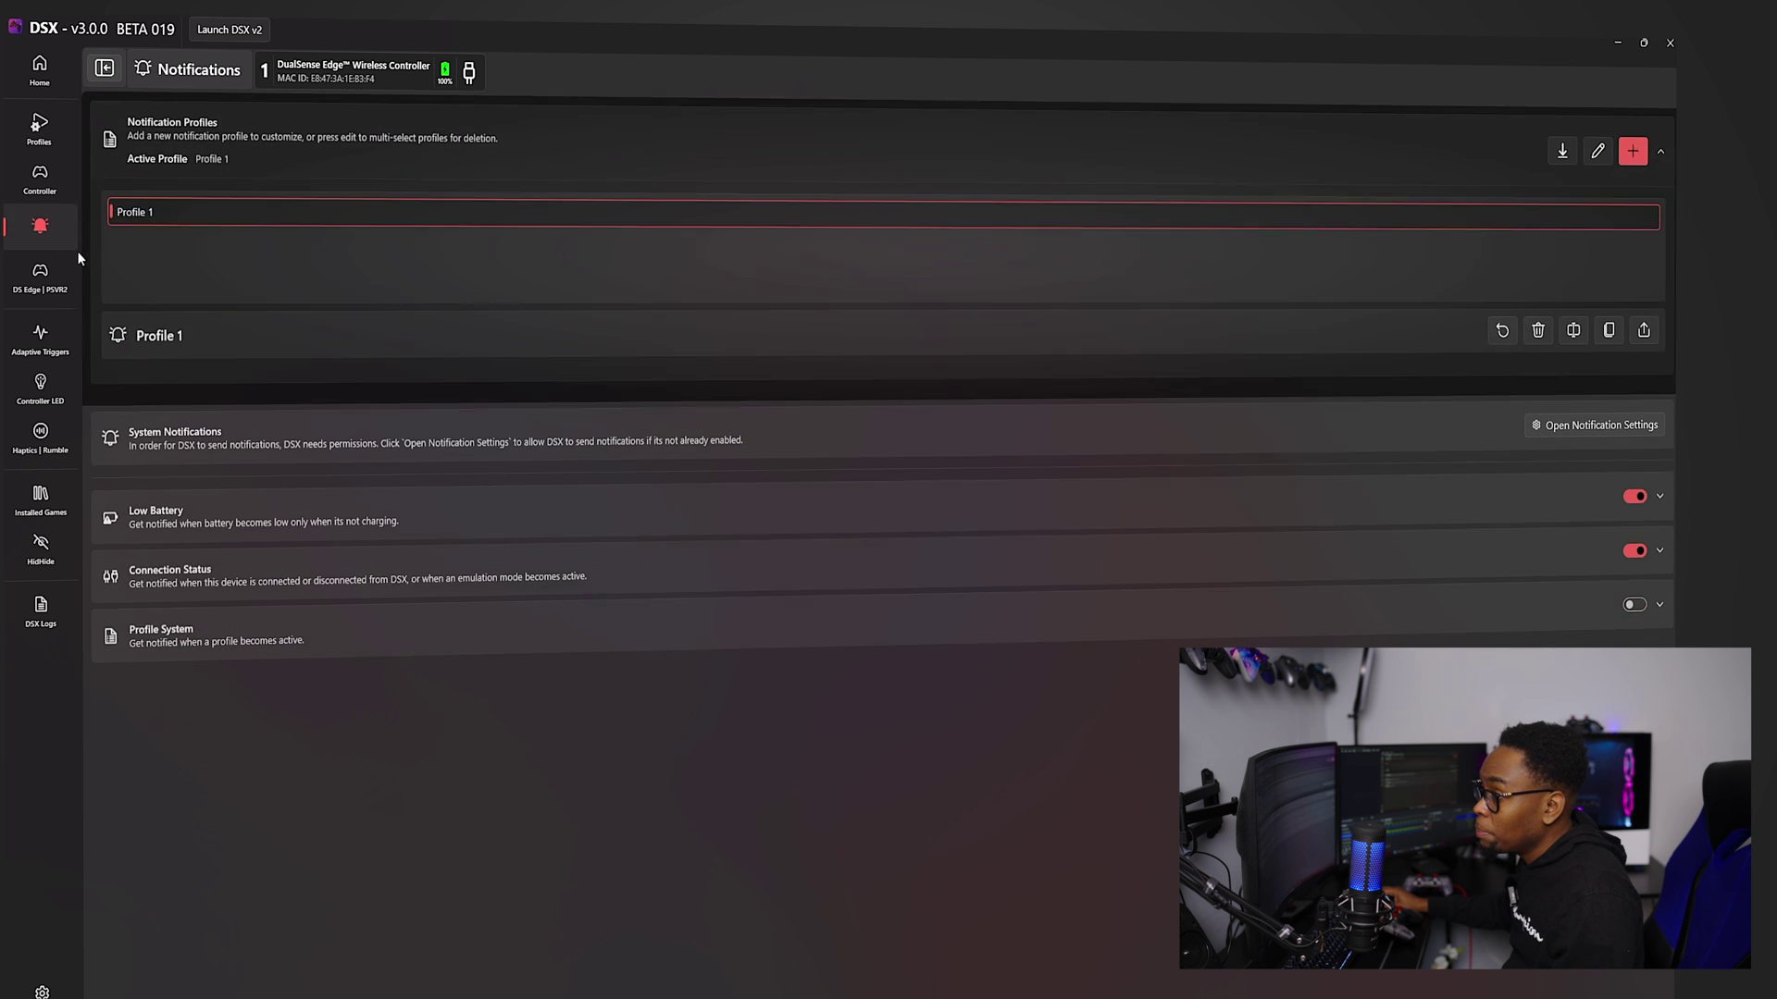
{"action": "left_click", "coordinate": [40, 126]}
{"action": "left_click", "coordinate": [49, 85]}
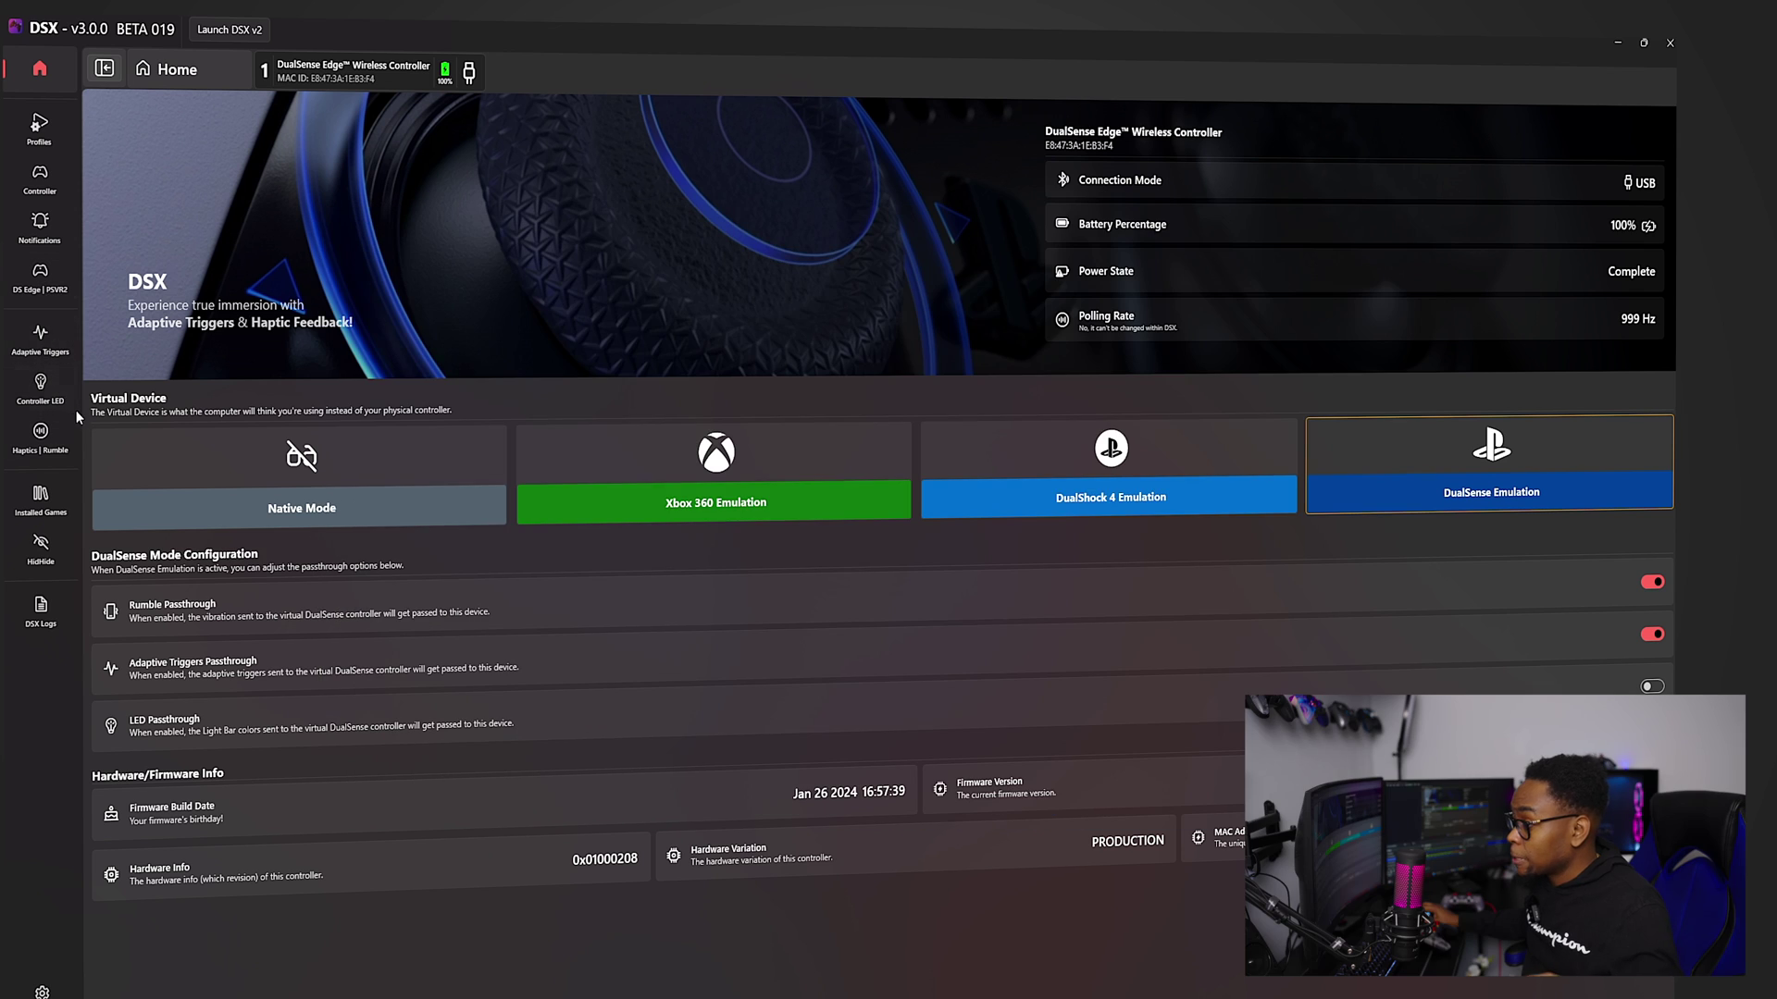
{"action": "left_click", "coordinate": [38, 289]}
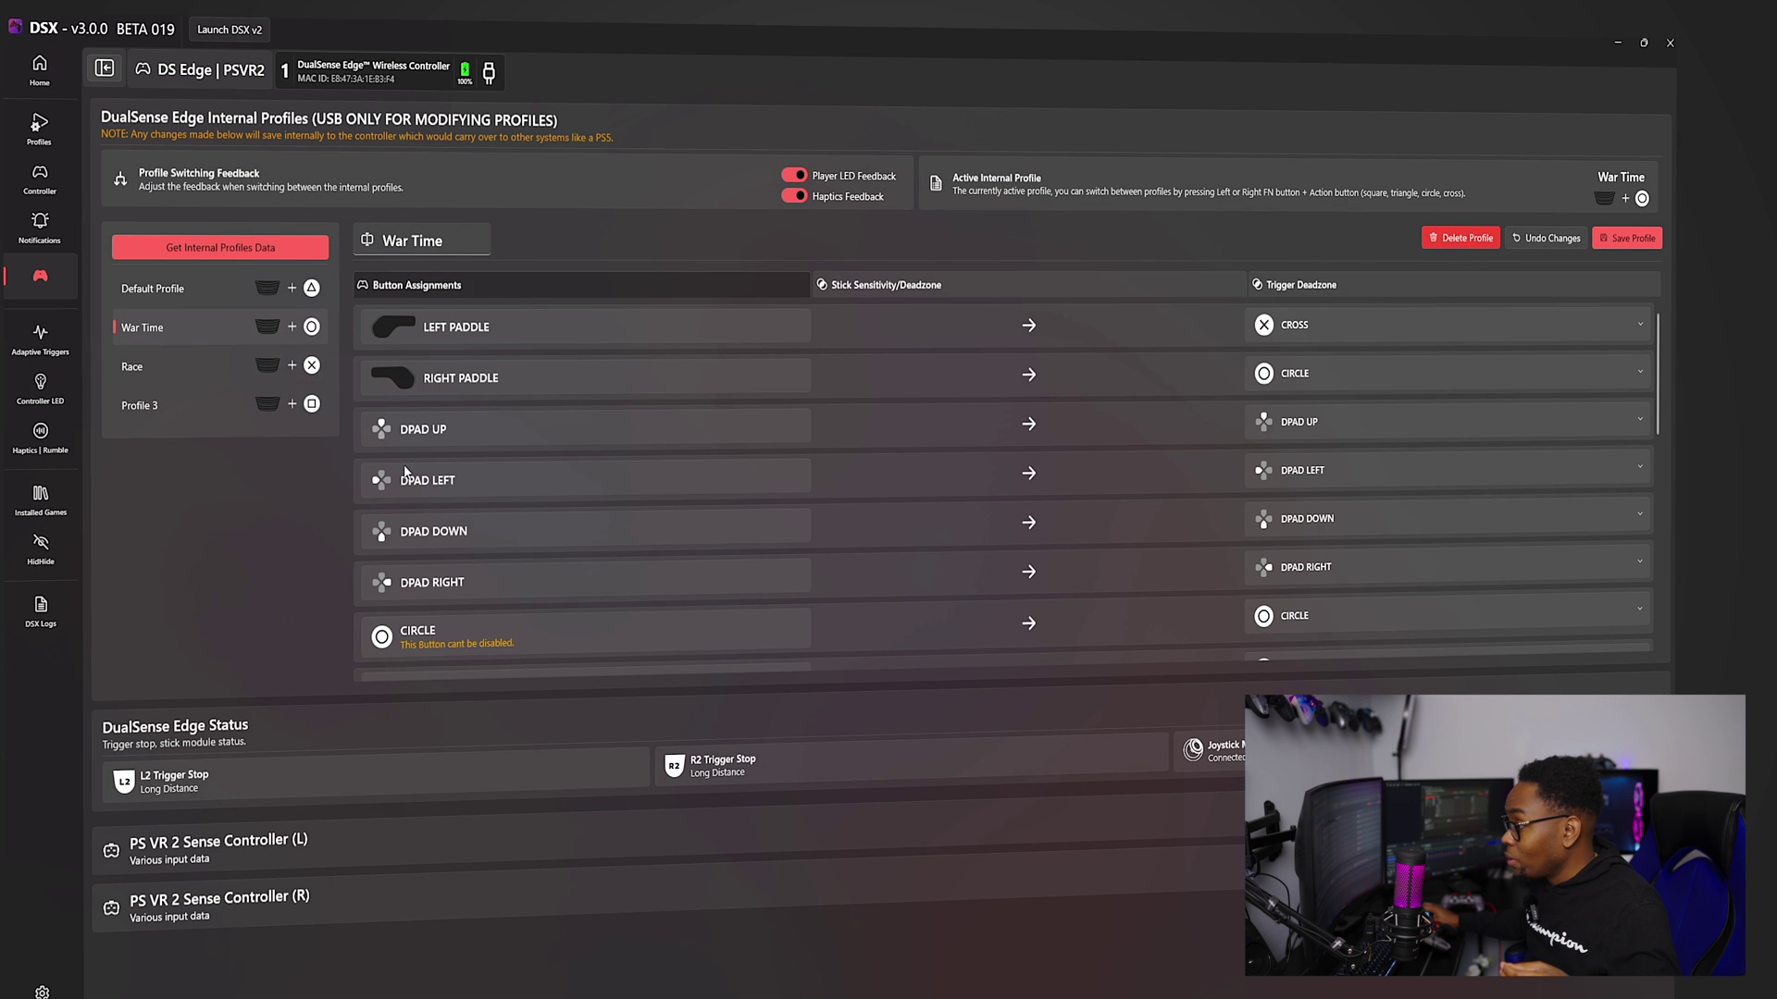
{"action": "left_click", "coordinate": [161, 409]}
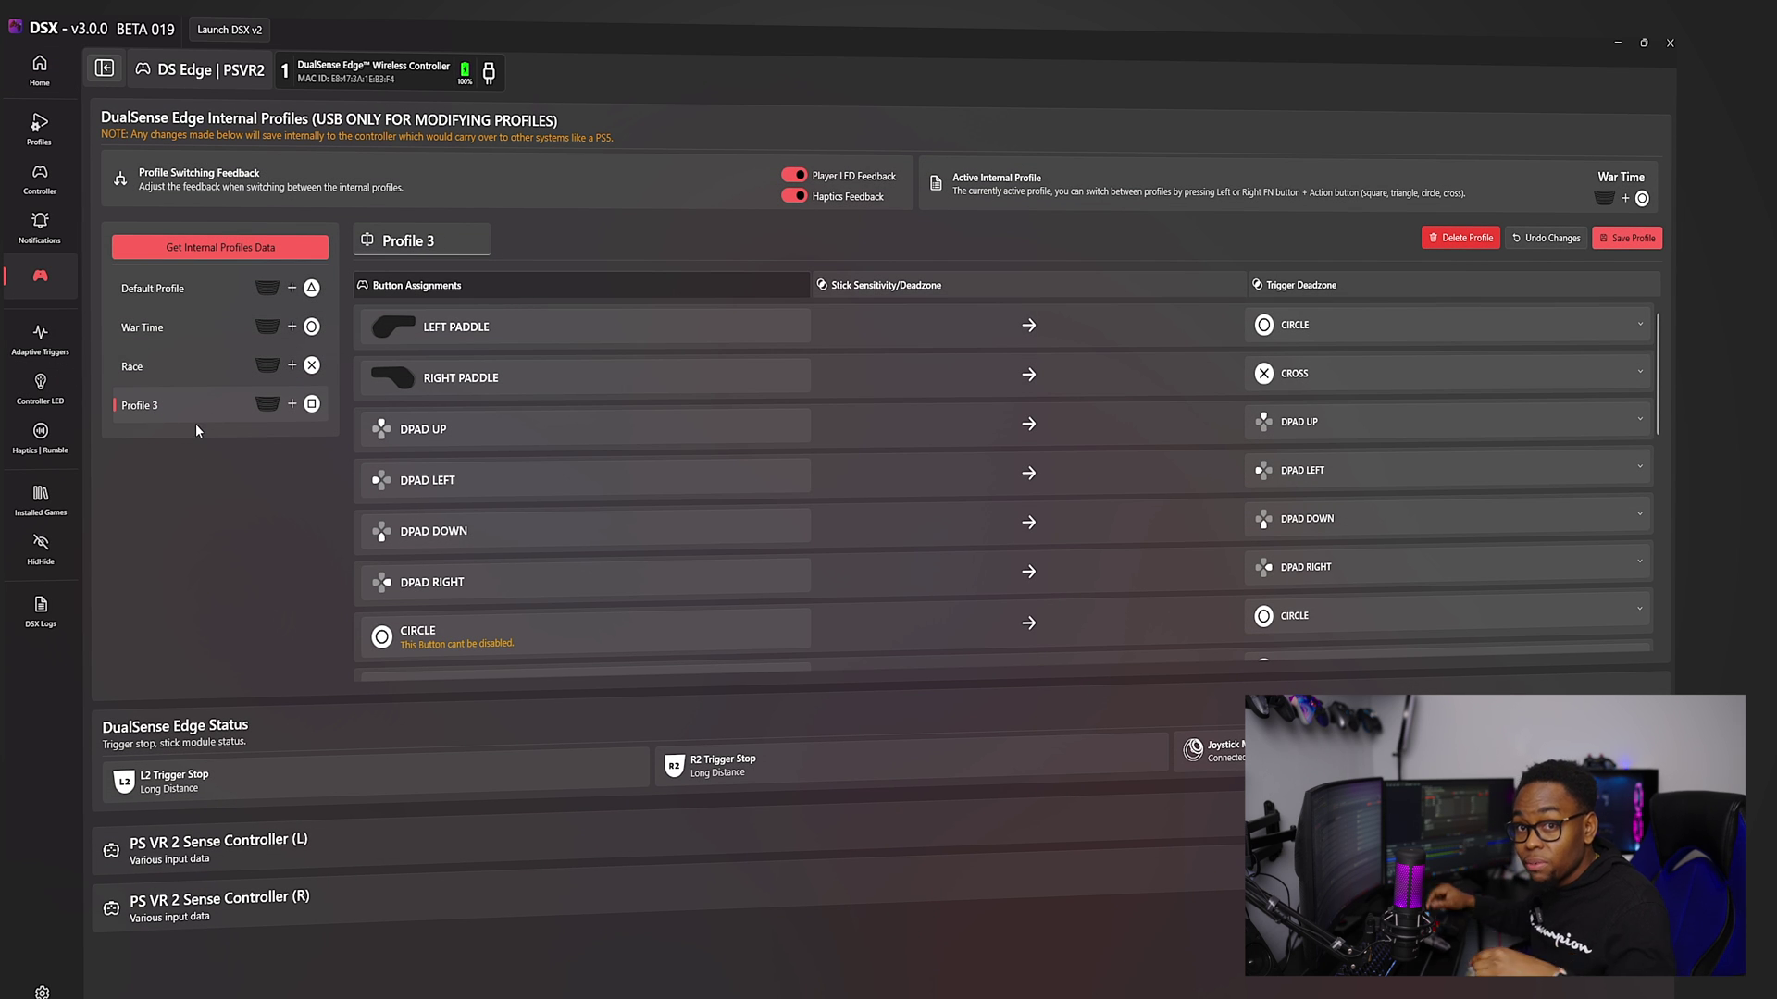